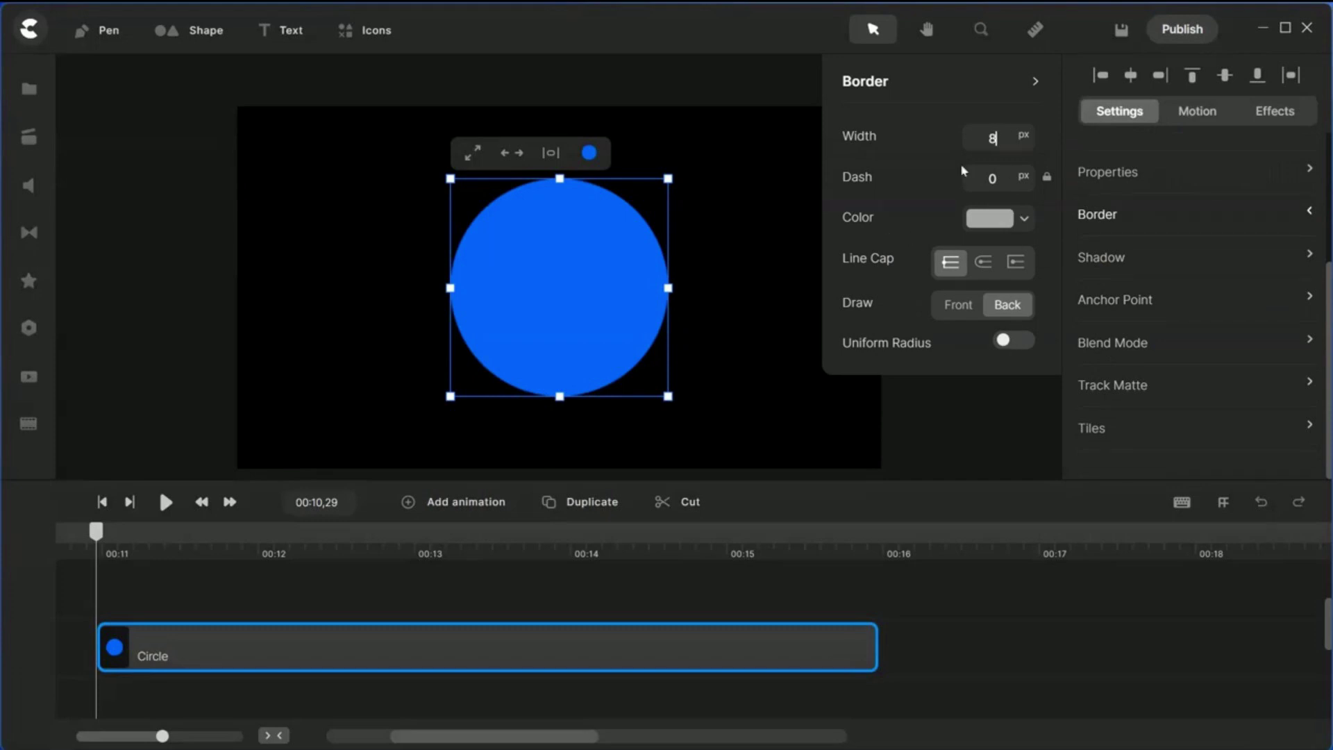
Step: Change the circle's border color to white
left_click(1021, 222)
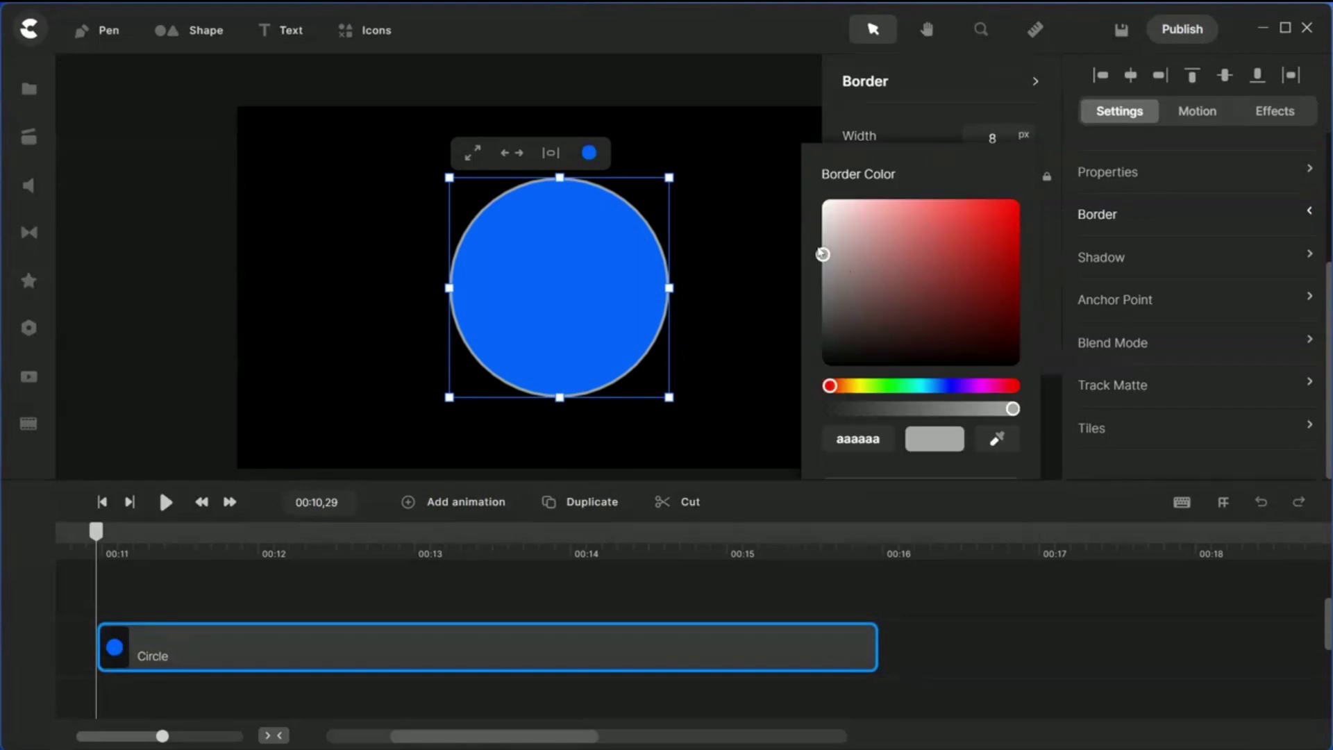
left_click_drag(822, 255, 824, 202)
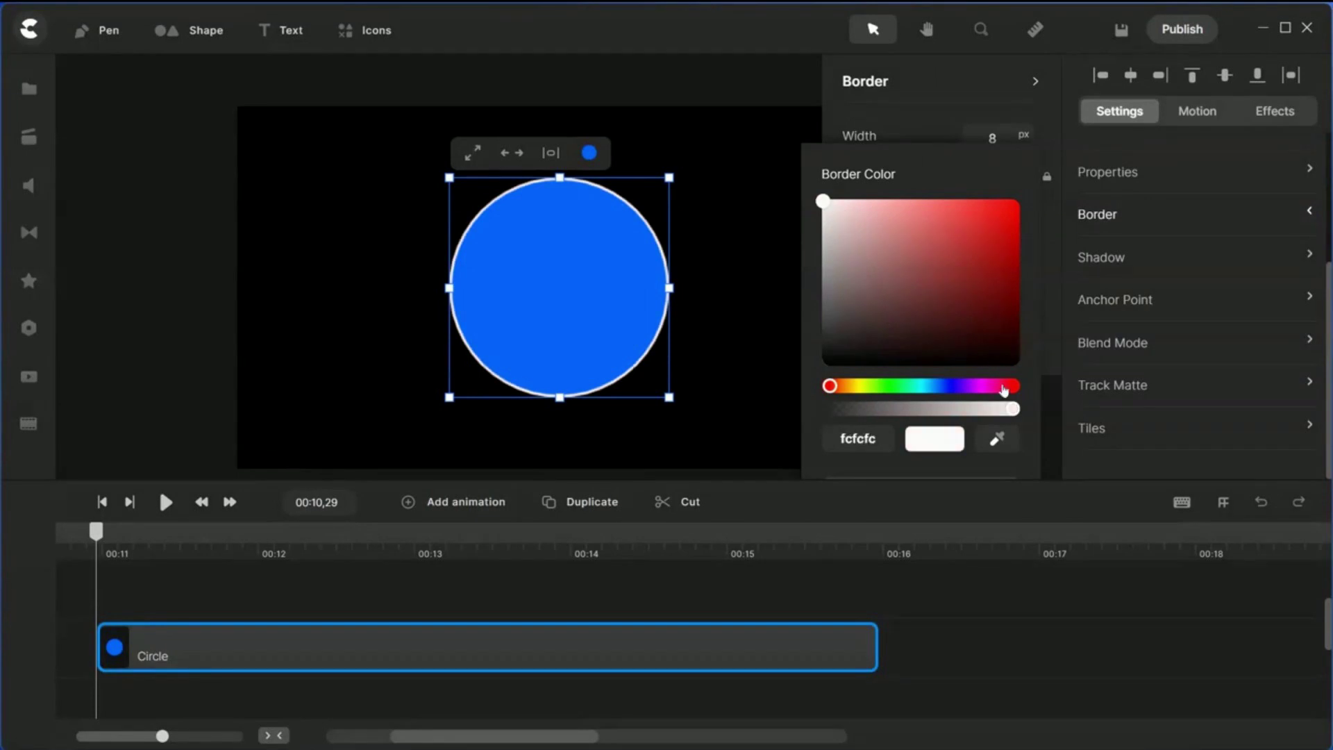
left_click(757, 221)
Step: Make the circle's fill color fully transparent so that only its outline is drawn
left_click(576, 279)
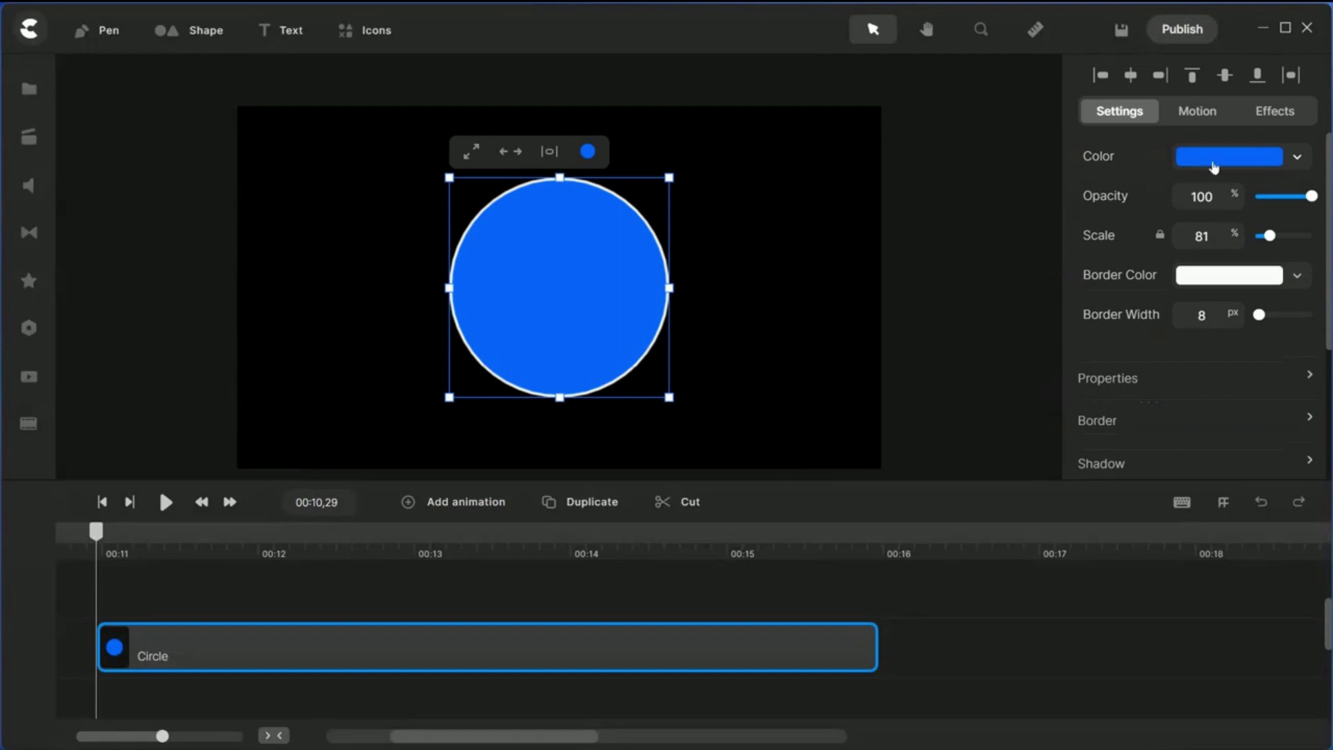
left_click(1295, 159)
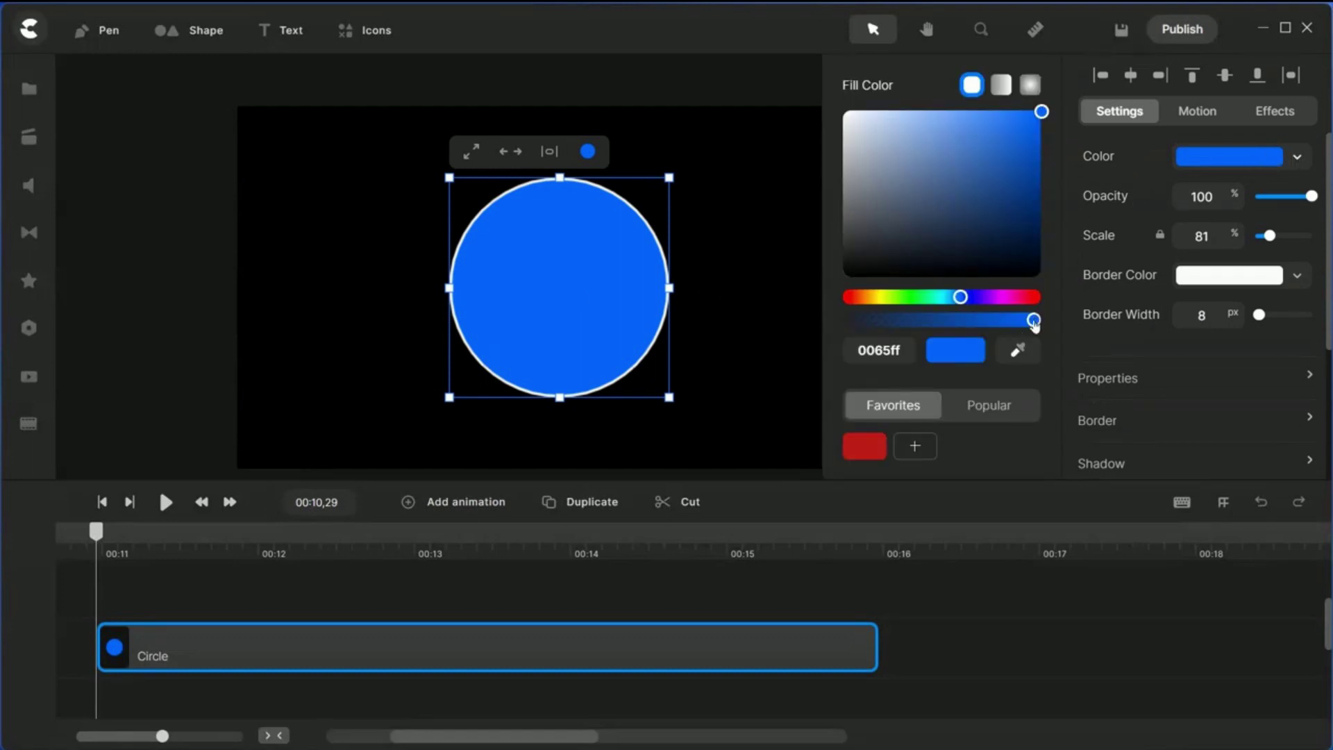
left_click_drag(1034, 321, 850, 344)
left_click(310, 282)
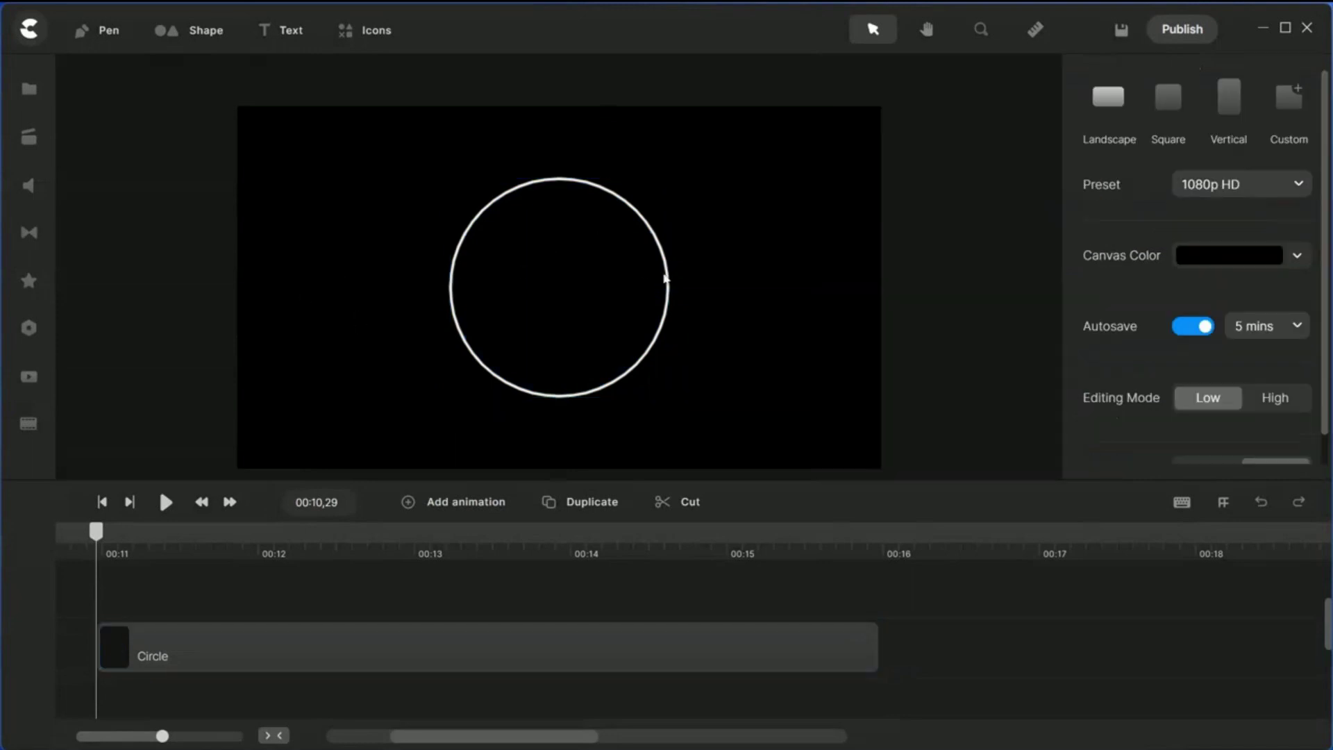
Step: Add an arc shape to the canvas from the shape library
left_click(169, 35)
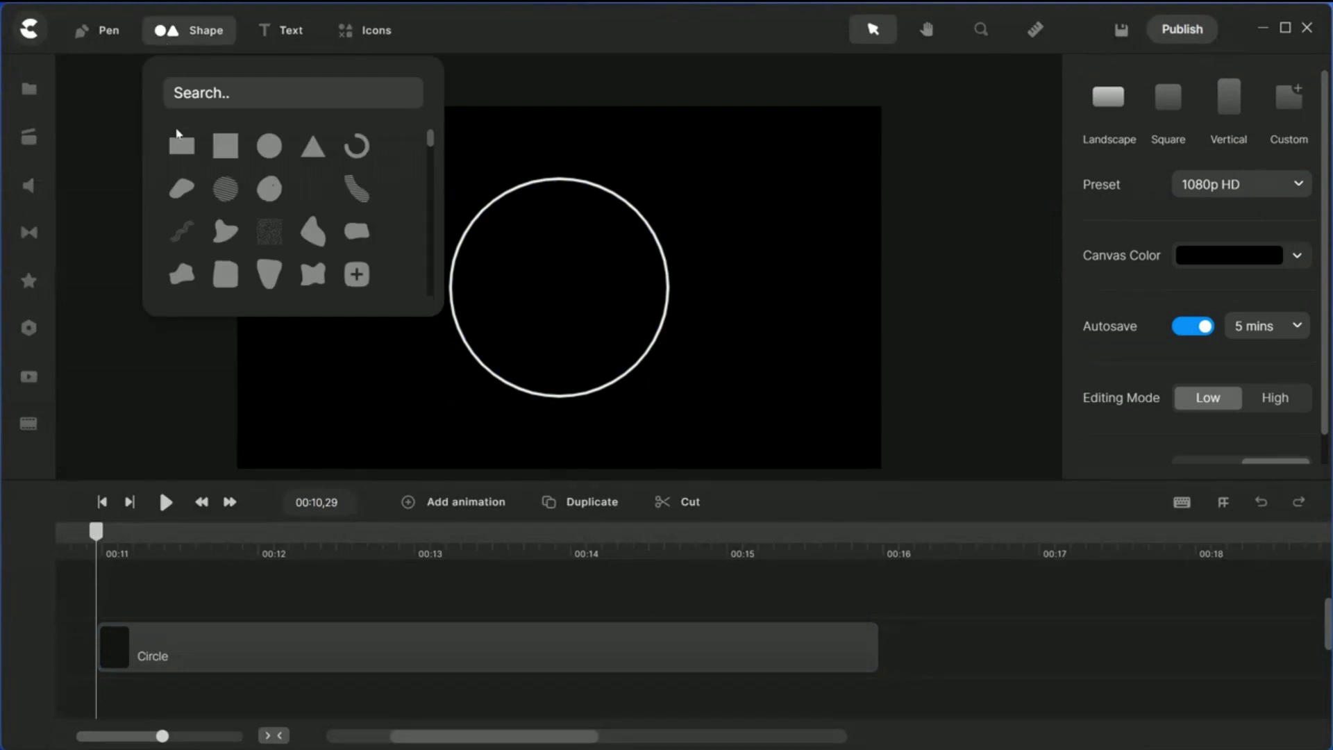
left_click(357, 147)
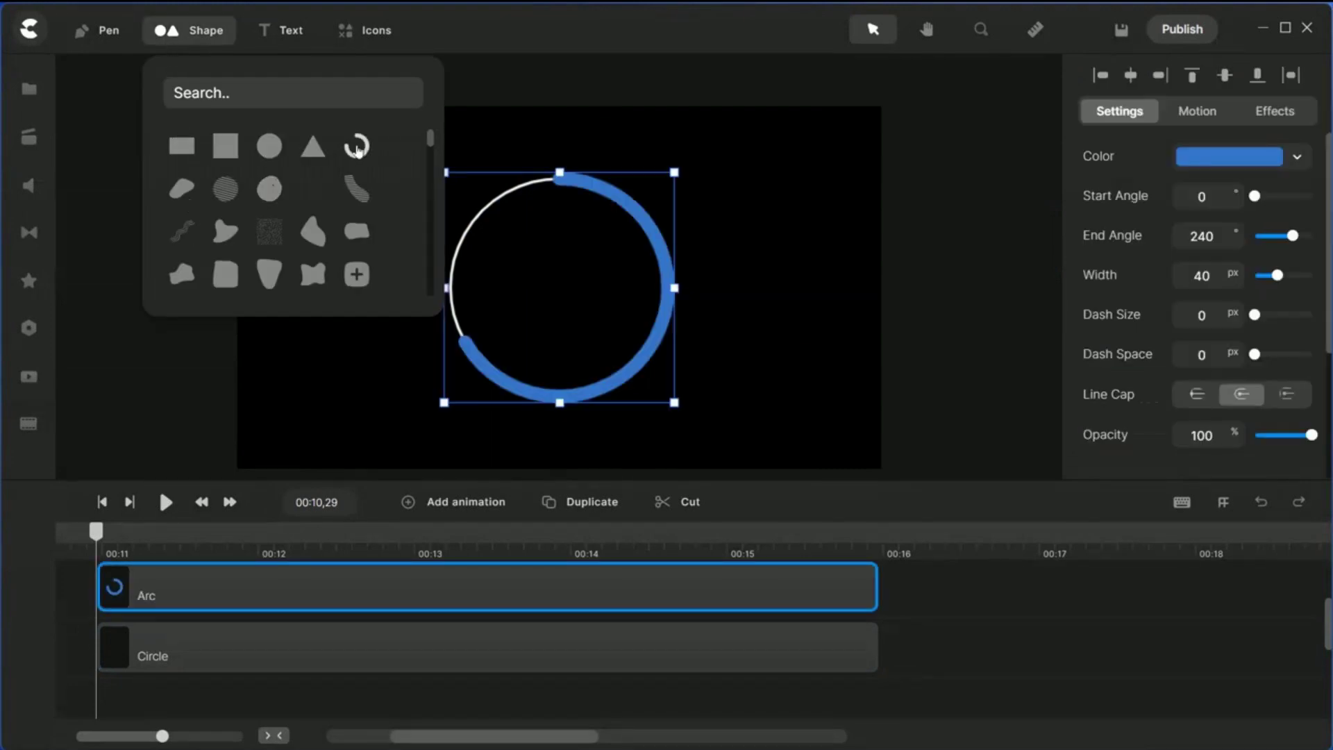
left_click(949, 212)
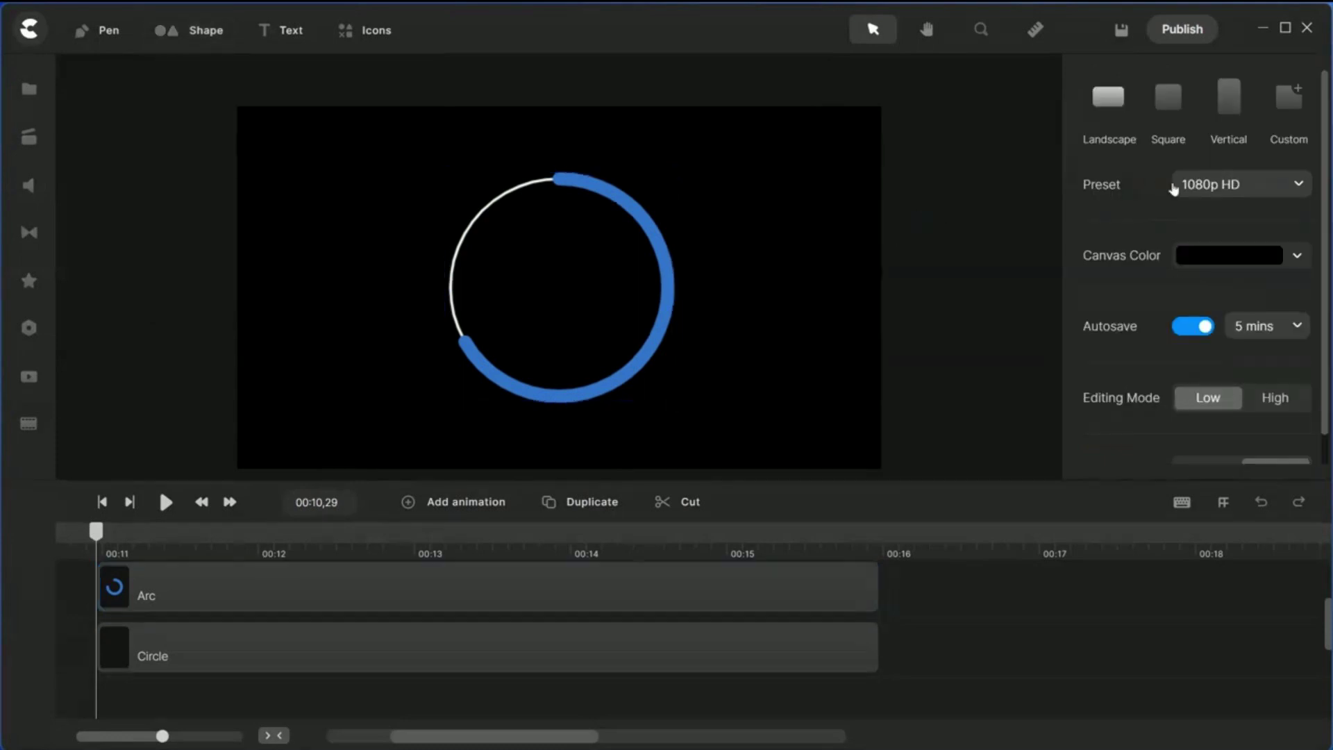
Step: Change the arc's color to white
left_click(663, 280)
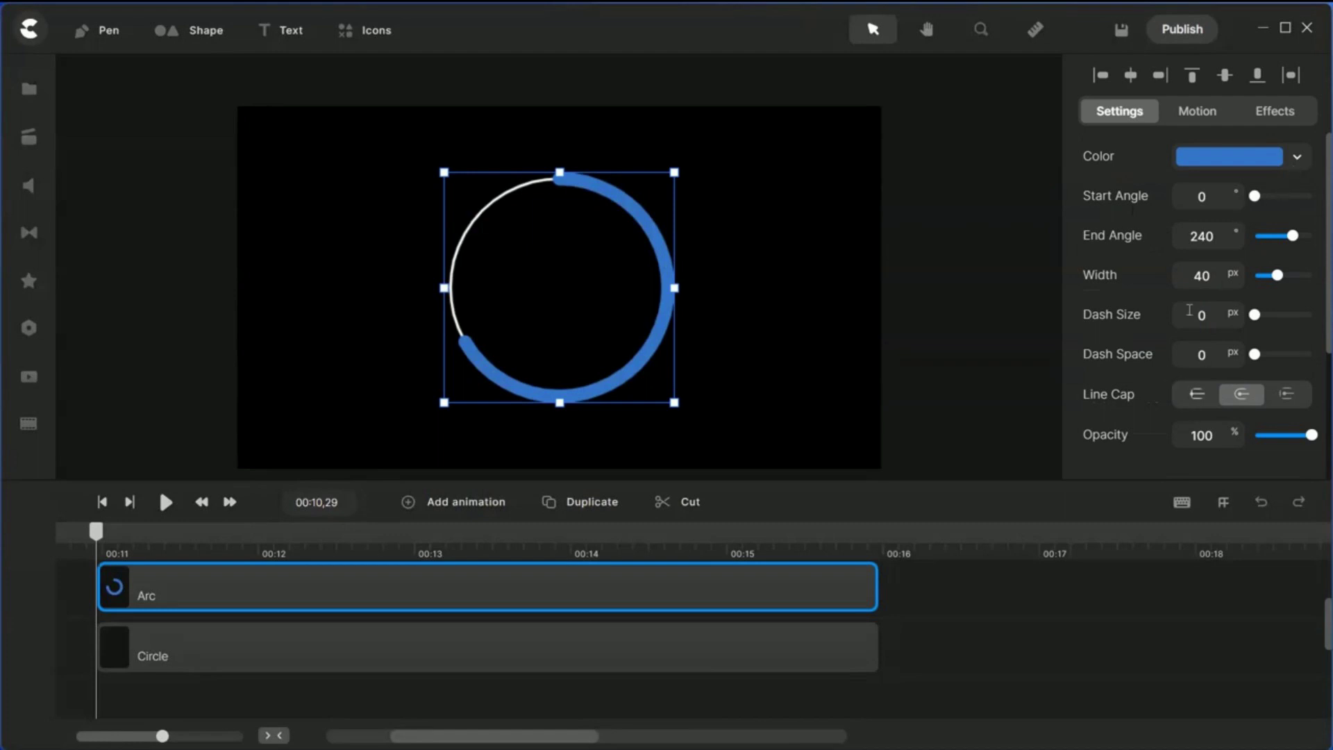
left_click(1295, 157)
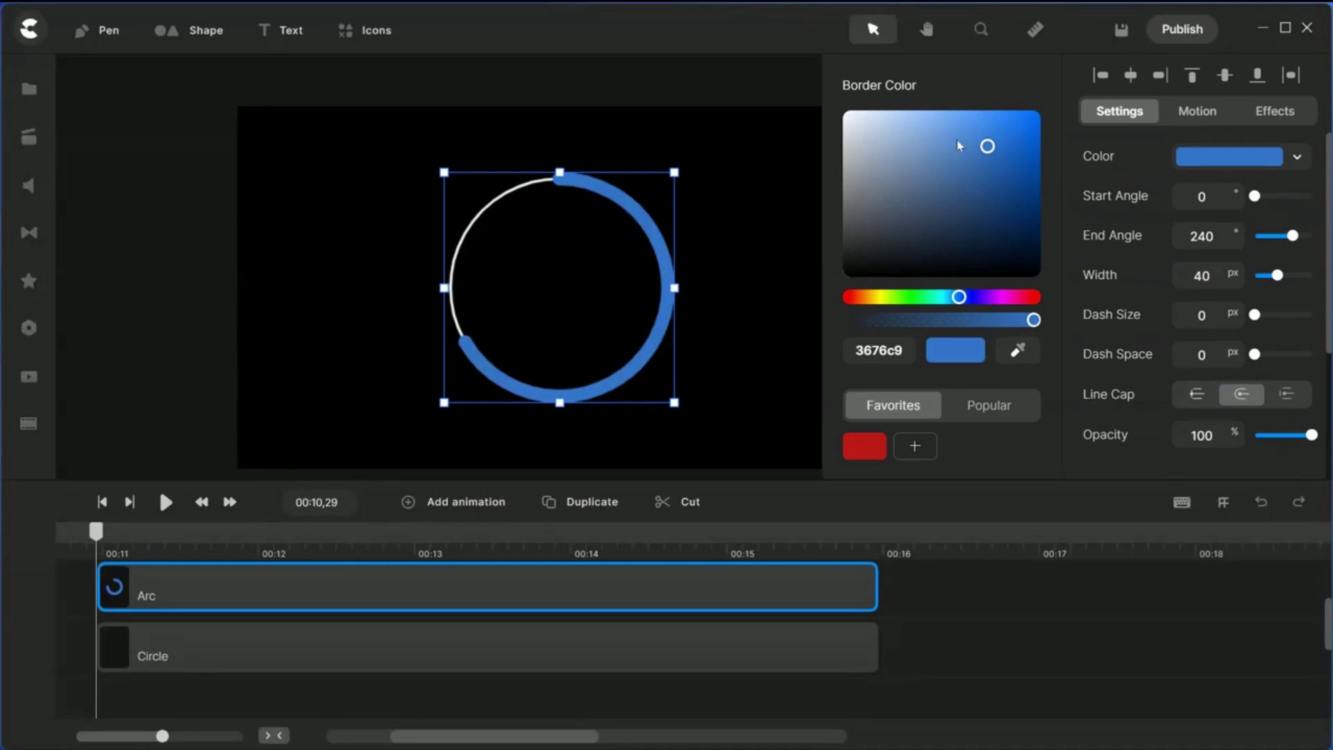
left_click_drag(987, 146, 841, 110)
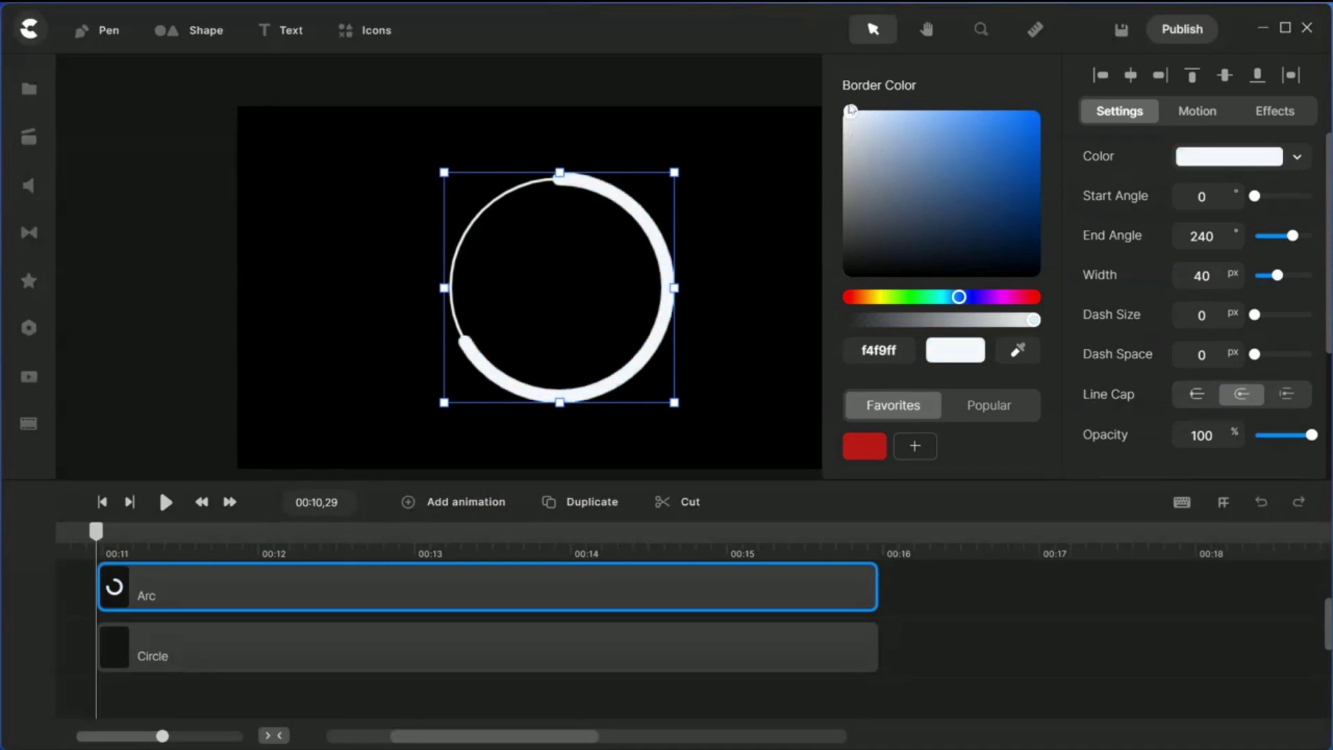
left_click(773, 219)
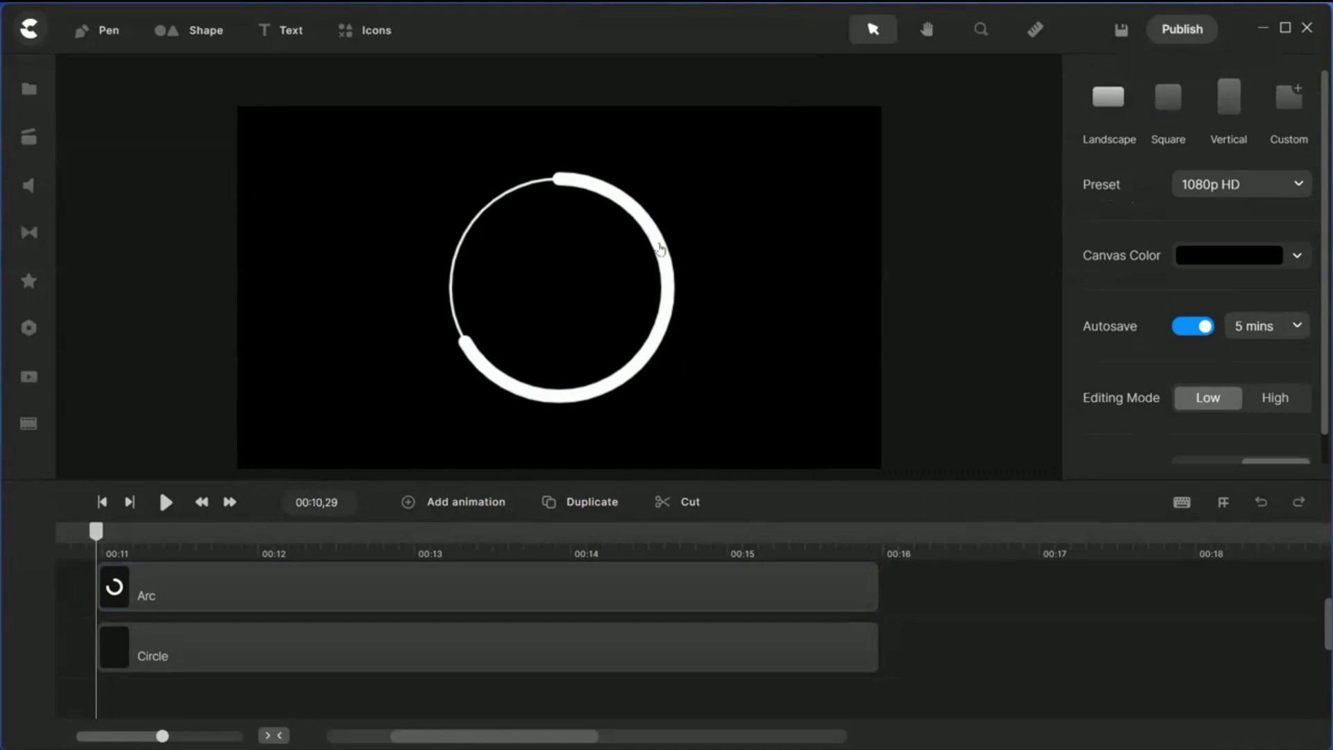
Step: Set the arc's line width to 10 px
left_click(658, 245)
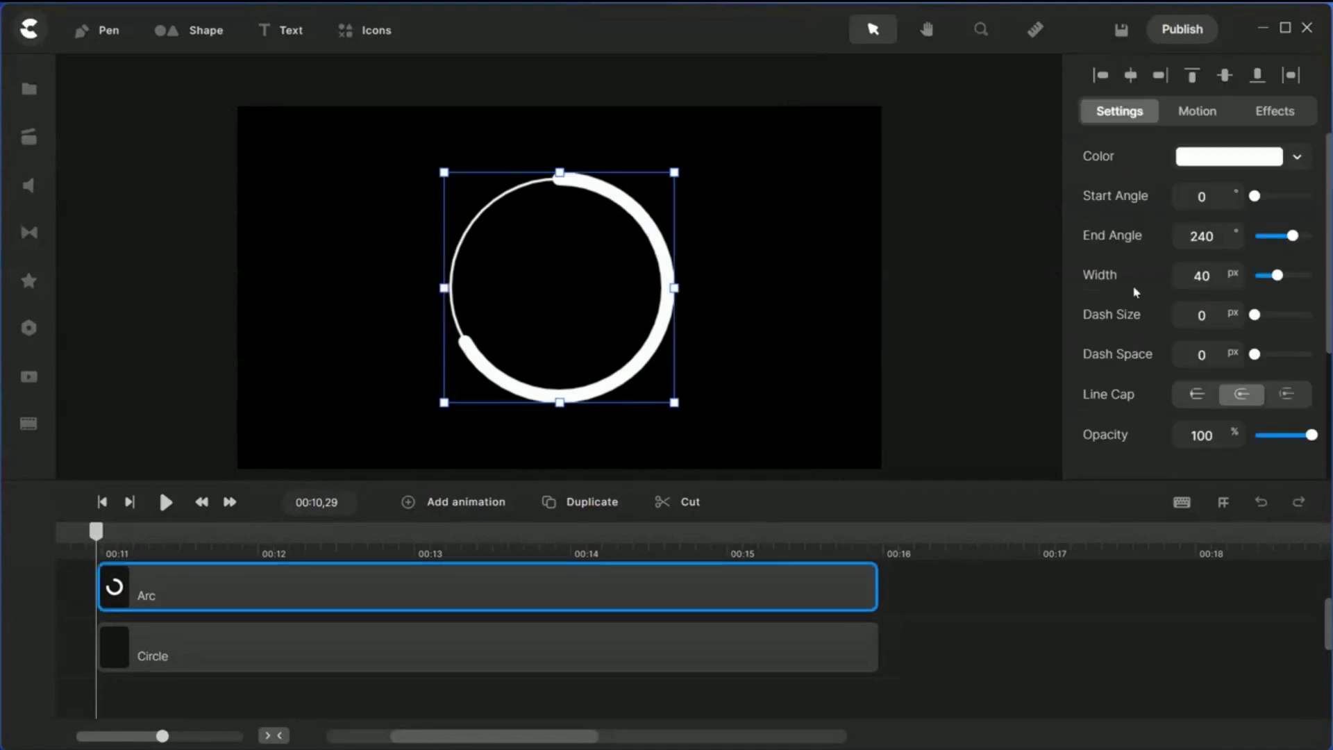
left_click(1223, 275)
key("BackSpace")
key("BackSpace")
type("10")
key("Return")
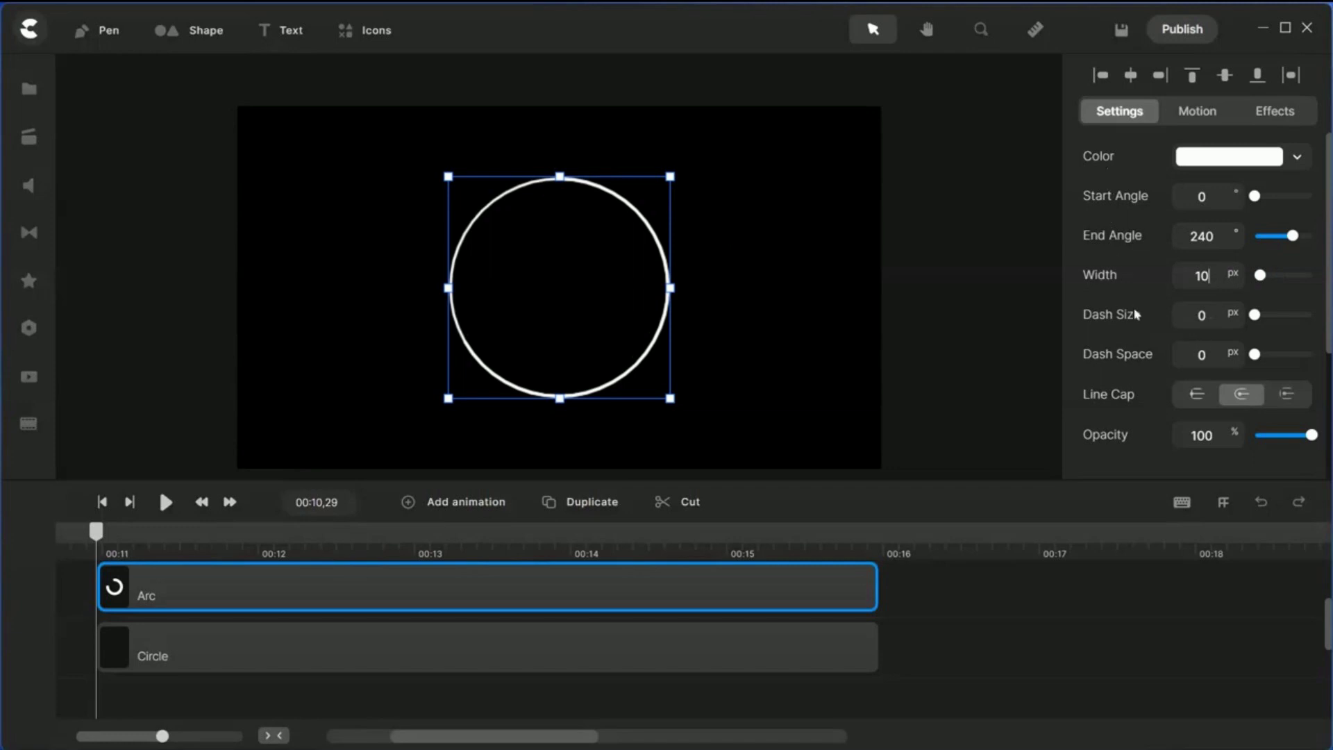
Step: Scale the arc to 75% so that it sits just inside the circle outline
scroll(1147, 363, "down", 2)
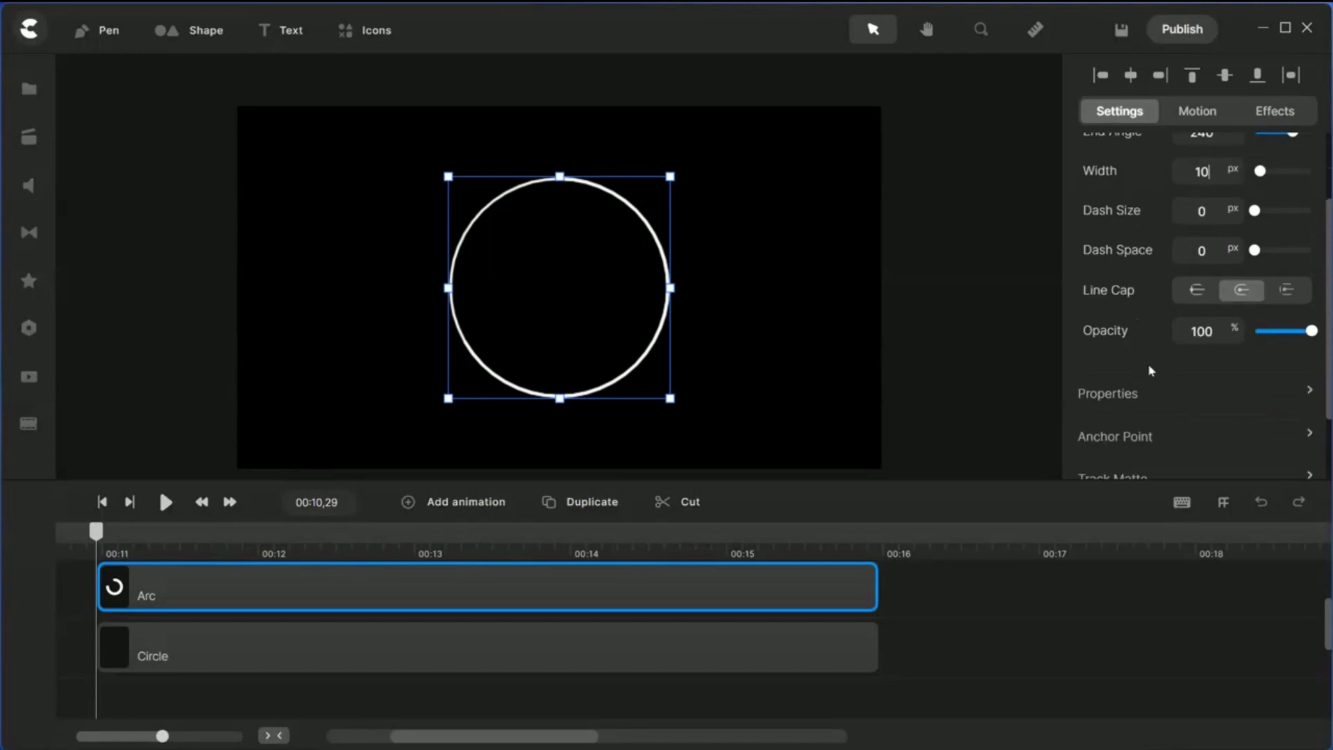
left_click(1120, 394)
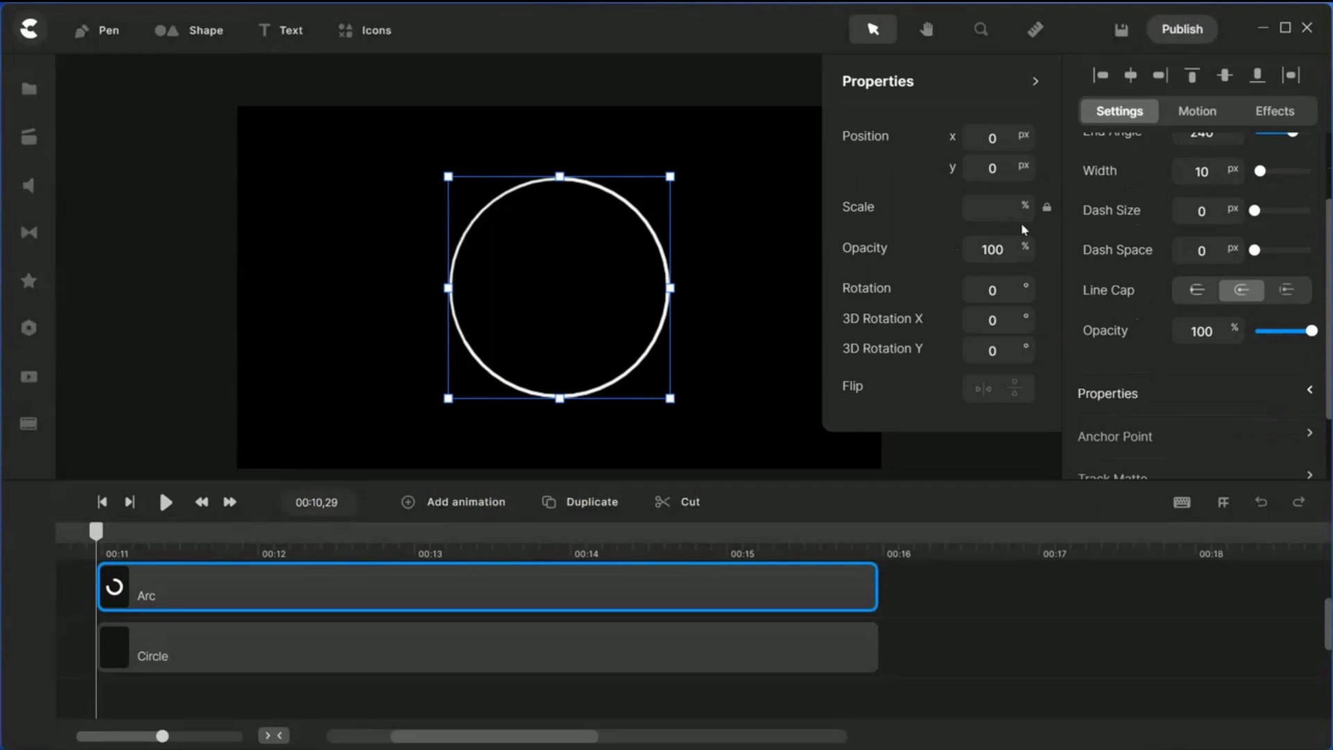
key("Return")
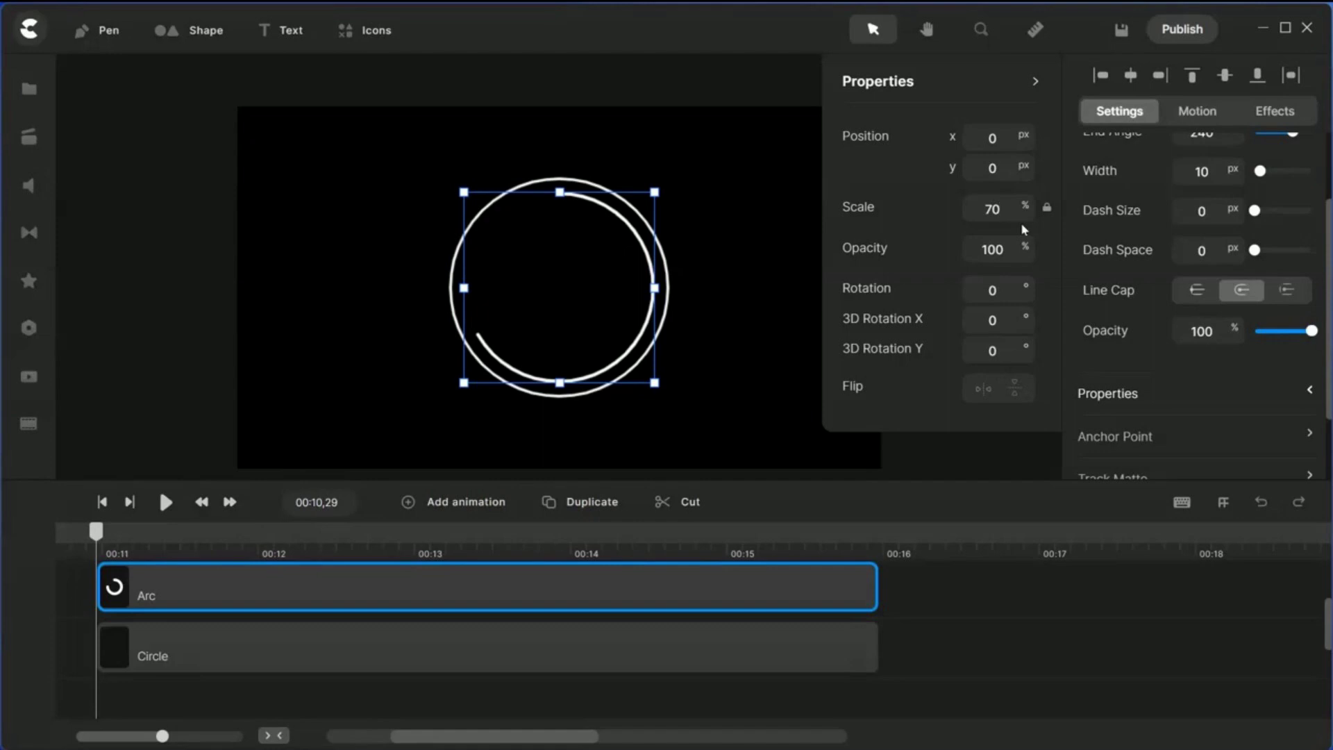
key("Return")
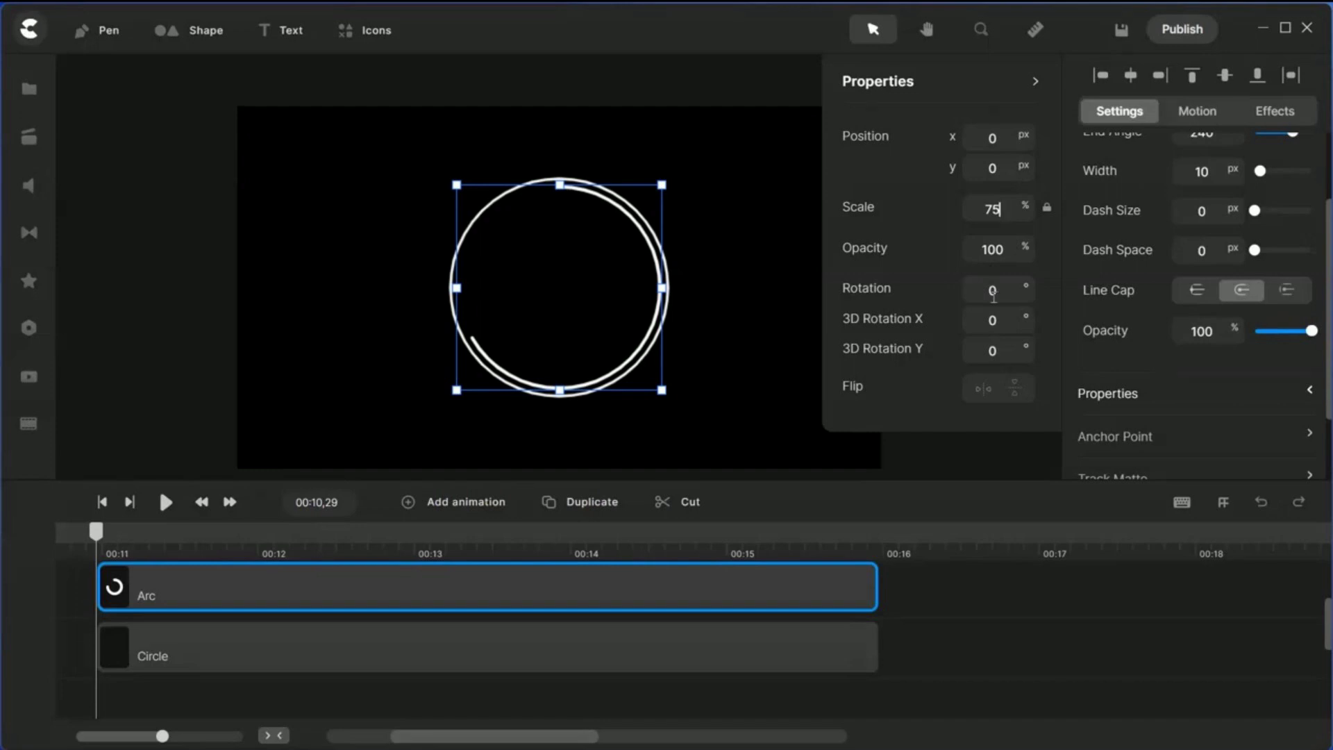
left_click(758, 246)
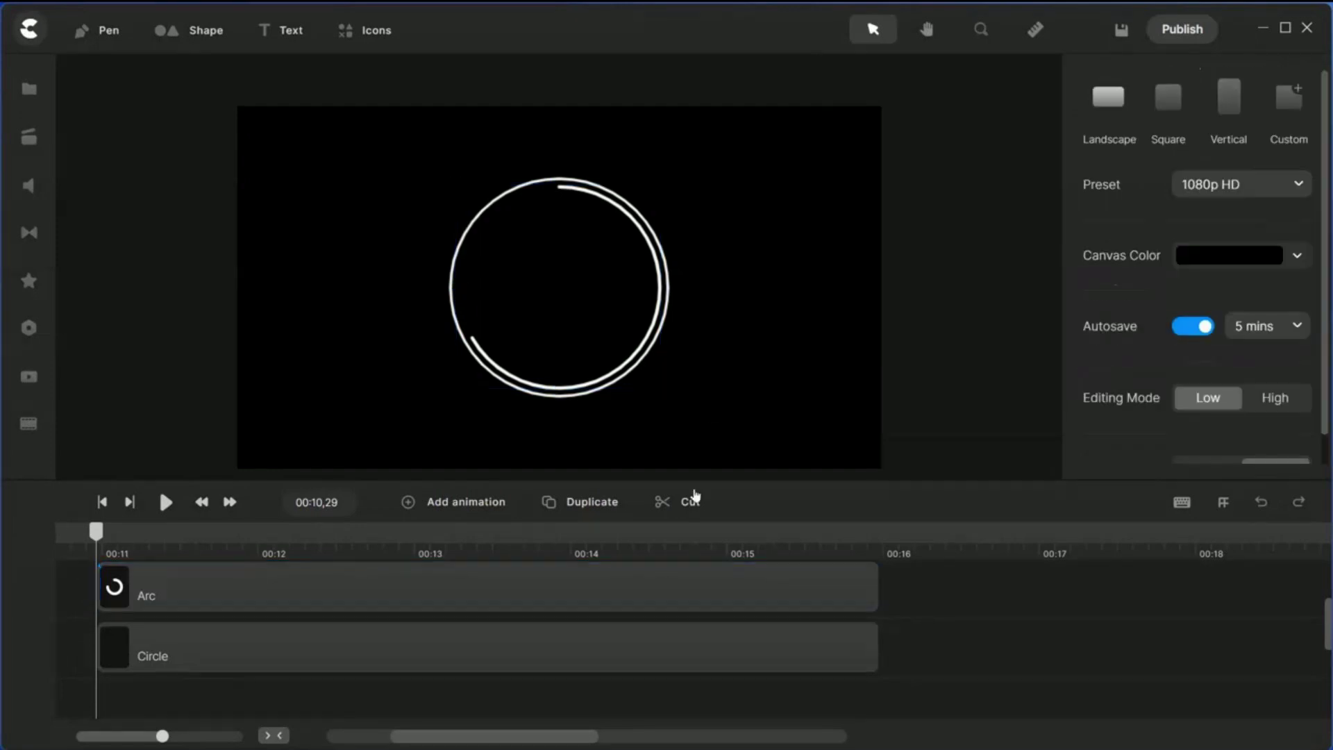
Step: Recolor the arc grey (939393) with slightly reduced color opacity and save the project
left_click(674, 589)
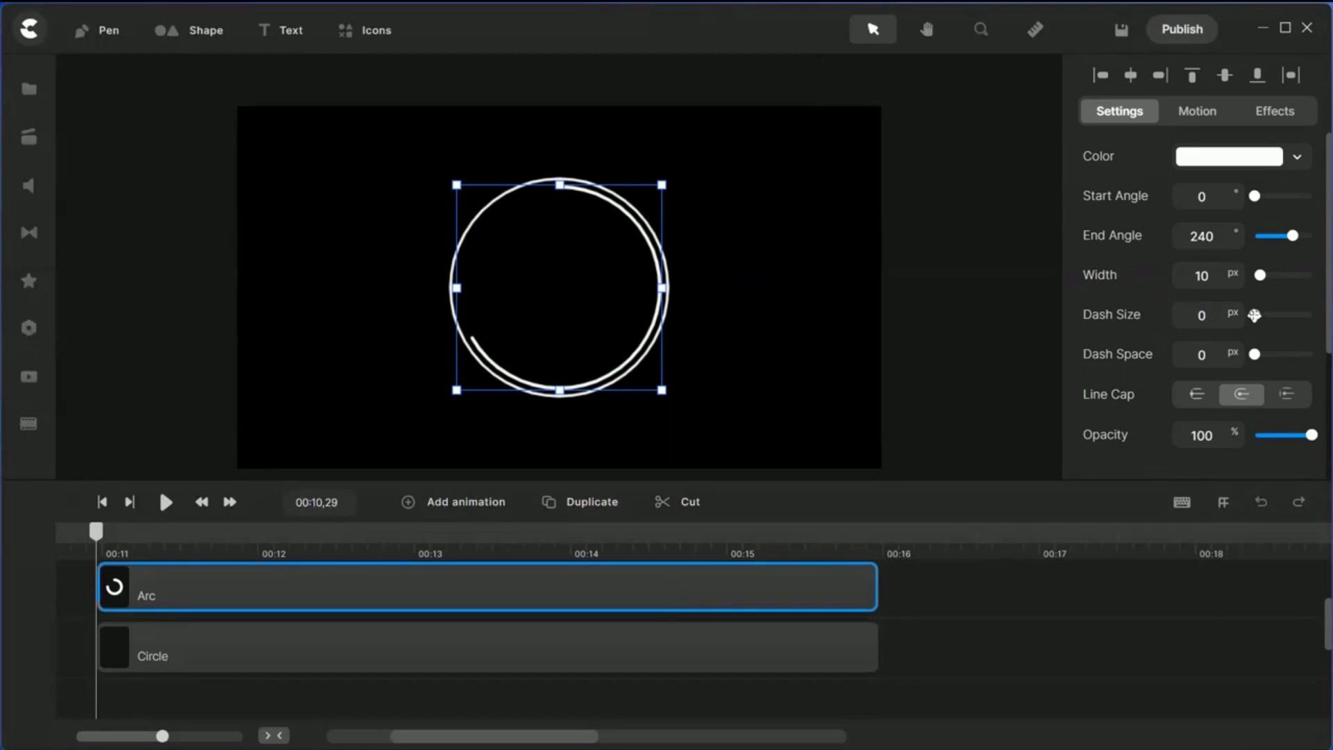
left_click(1295, 159)
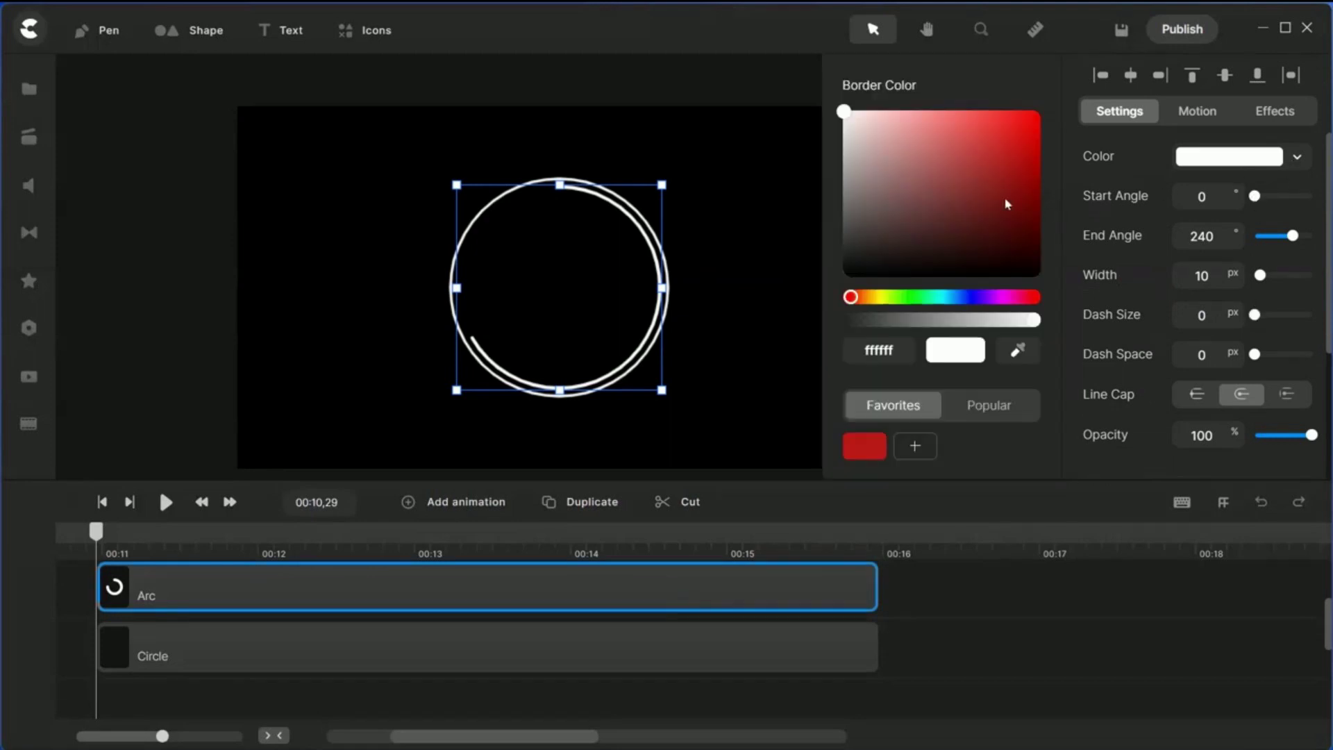
left_click_drag(844, 111, 844, 183)
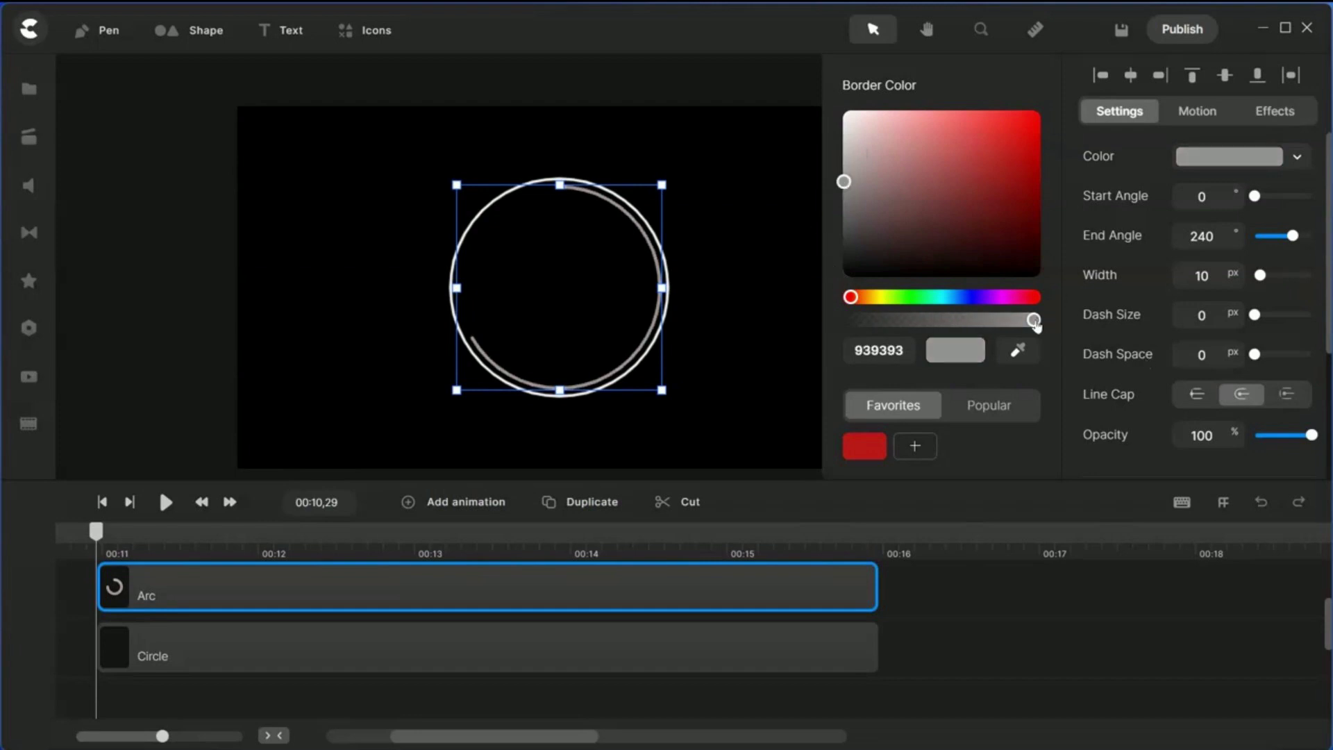
key("ctrl+s")
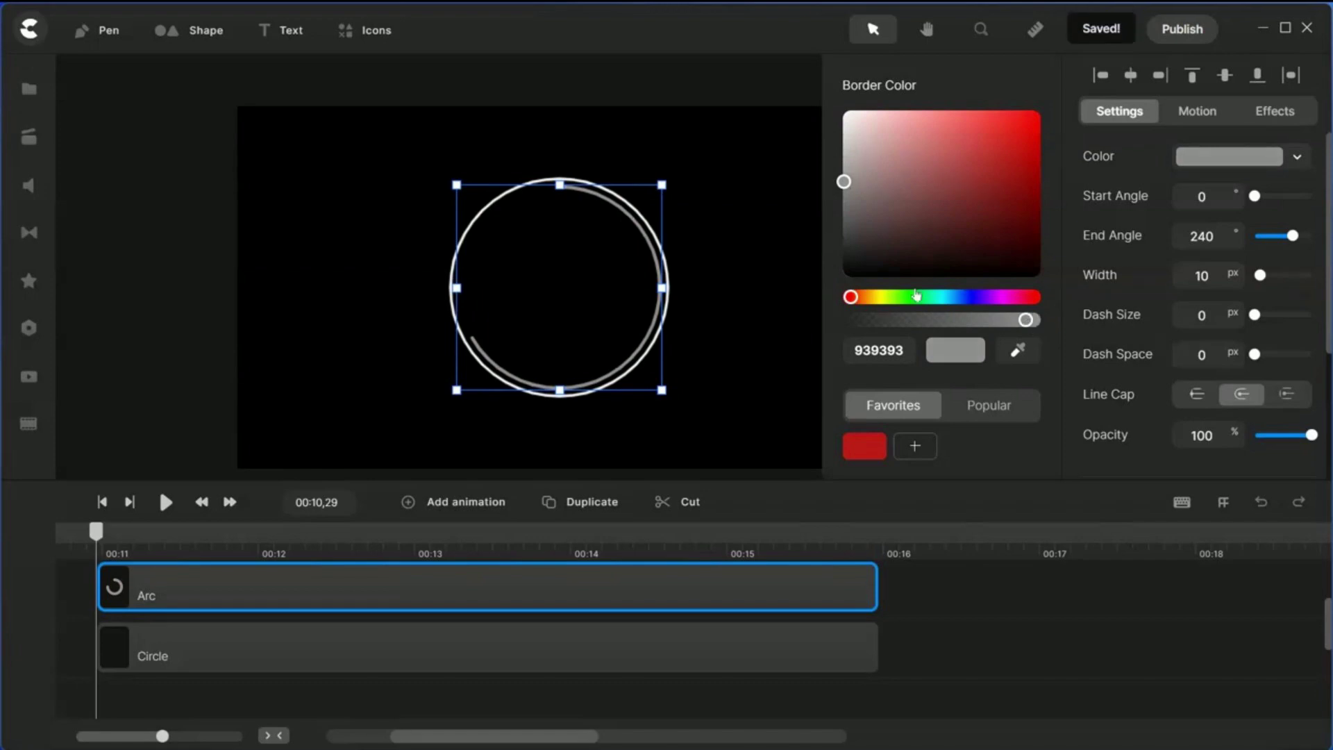
left_click(754, 258)
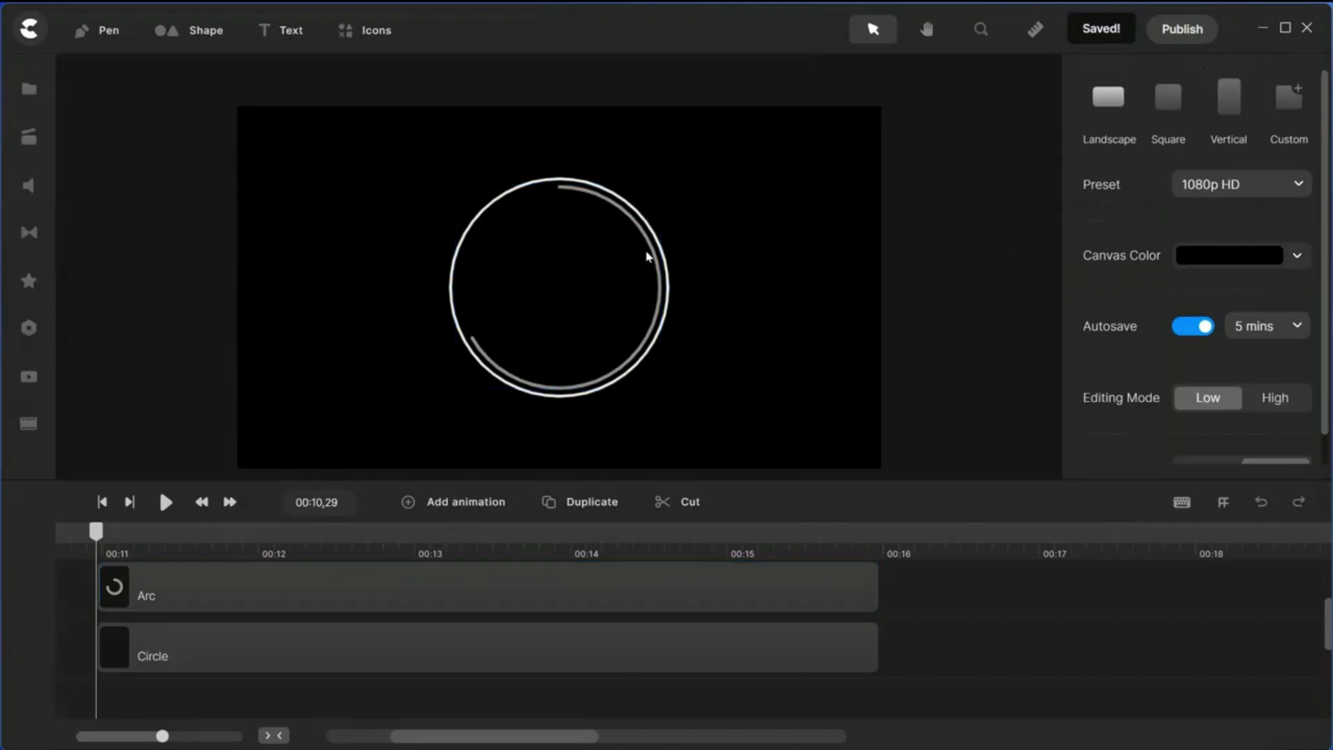
Step: Make the arc dotted with a dash space of 15 px, trying the flat line cap and returning to the rounded one
left_click(549, 585)
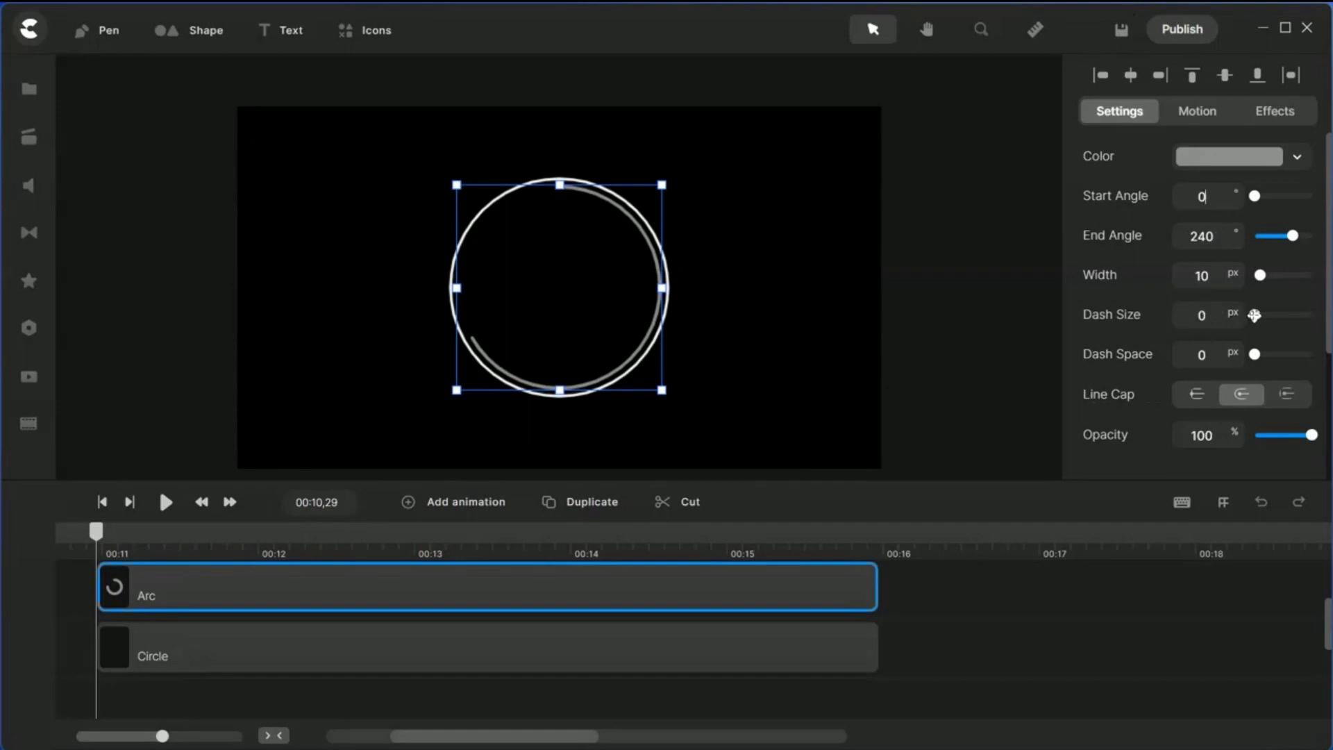
left_click_drag(1255, 315, 1259, 351)
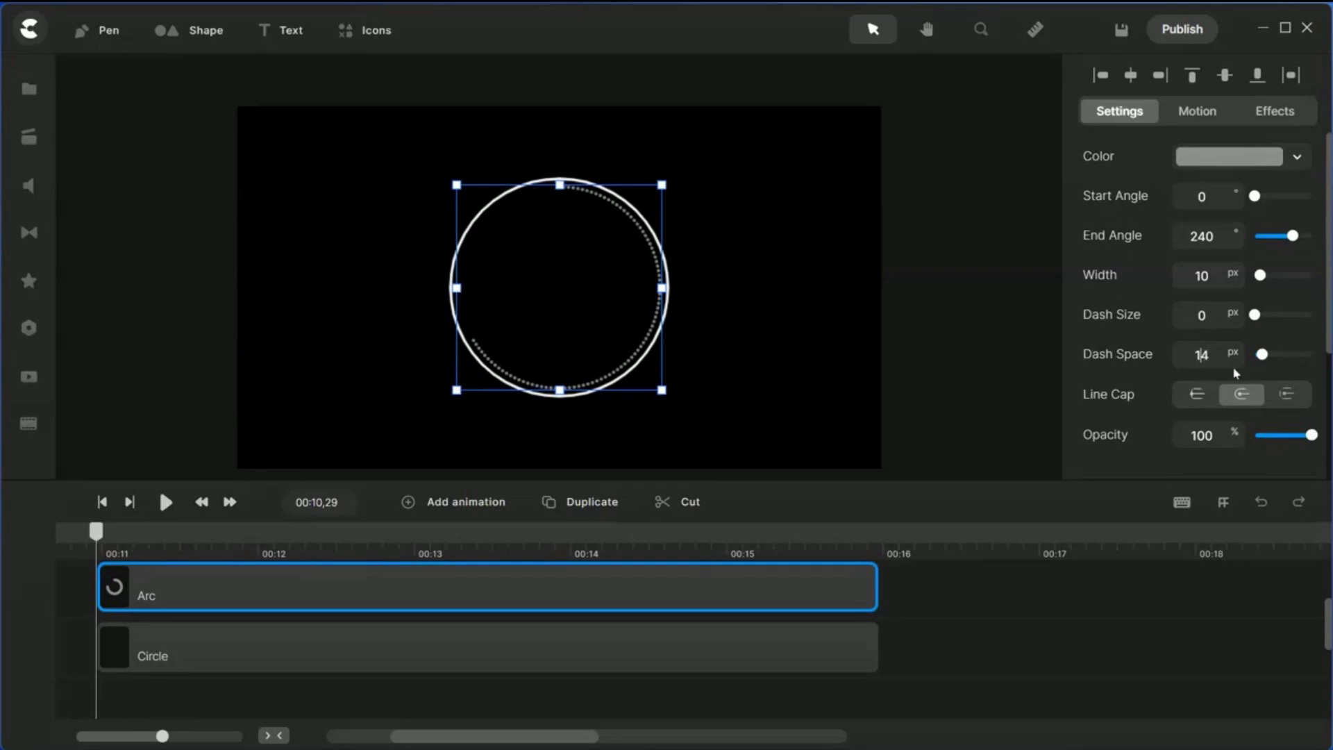
key("BackSpace")
type("5")
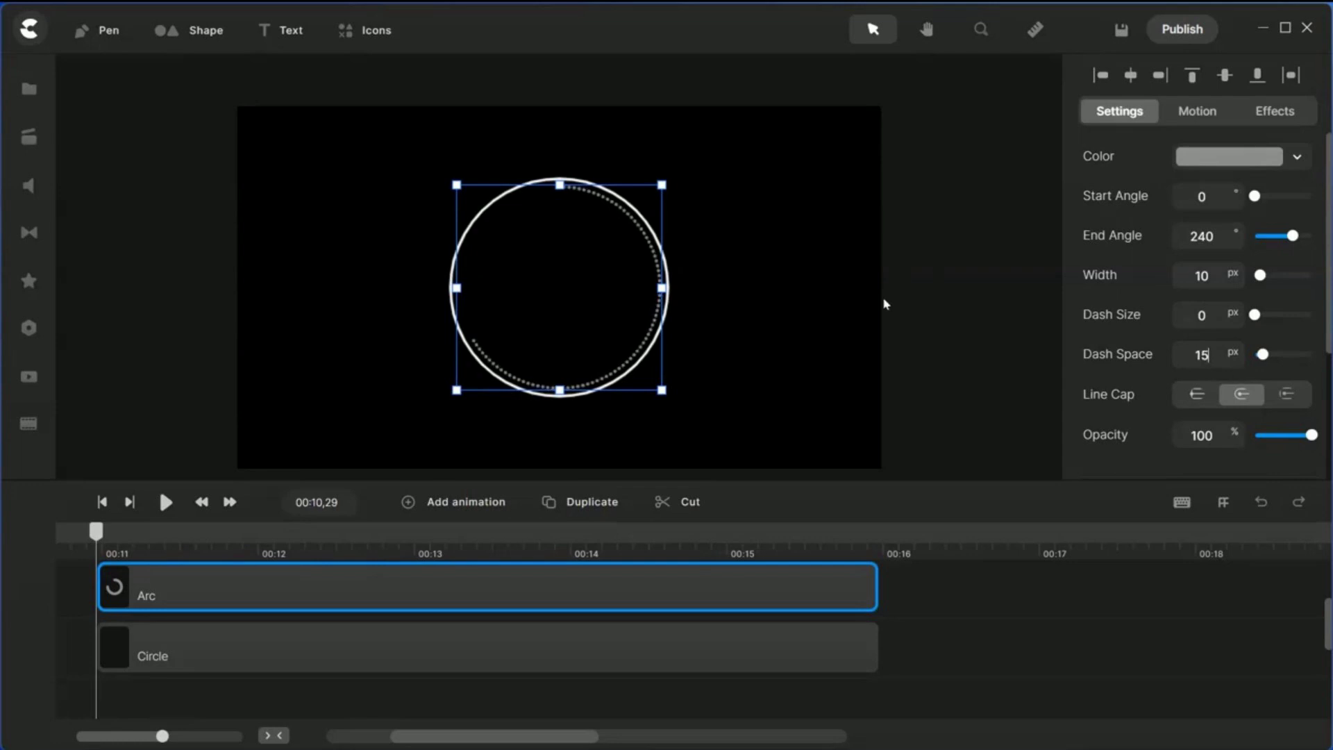
left_click(1196, 396)
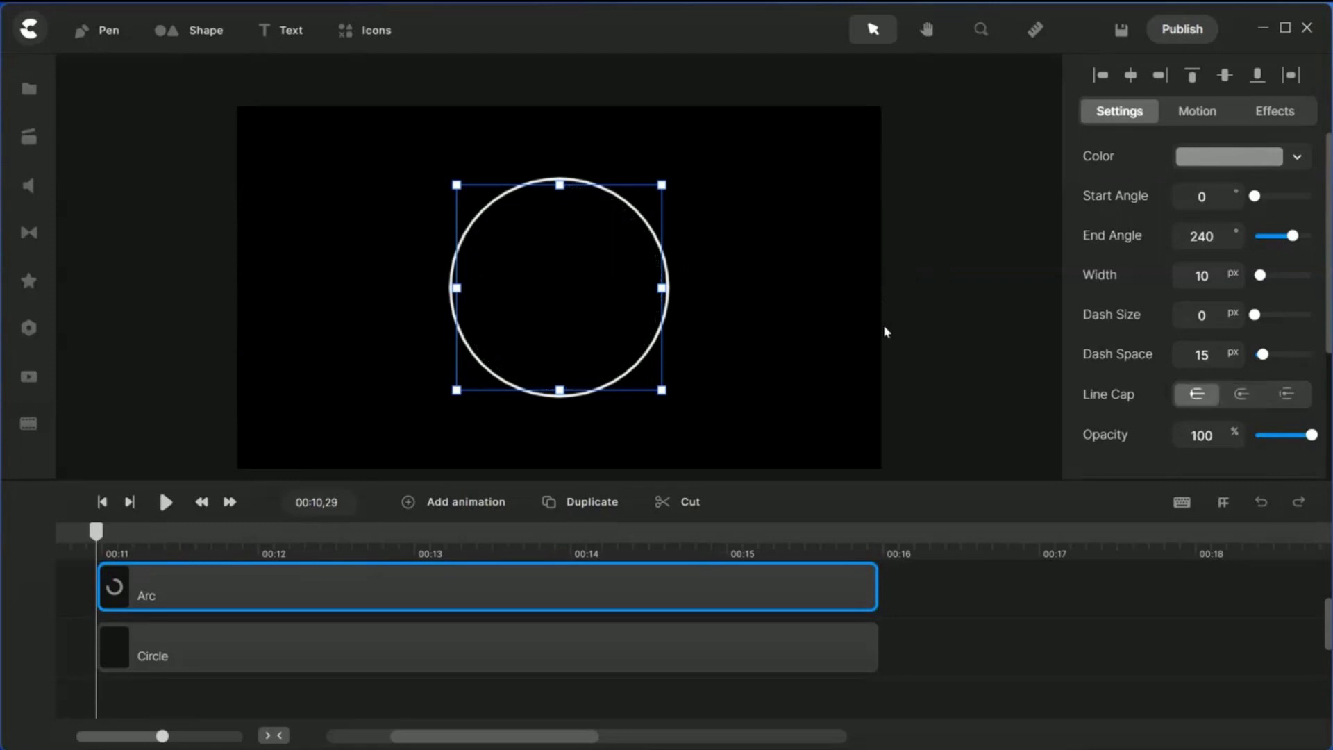
left_click(1239, 397)
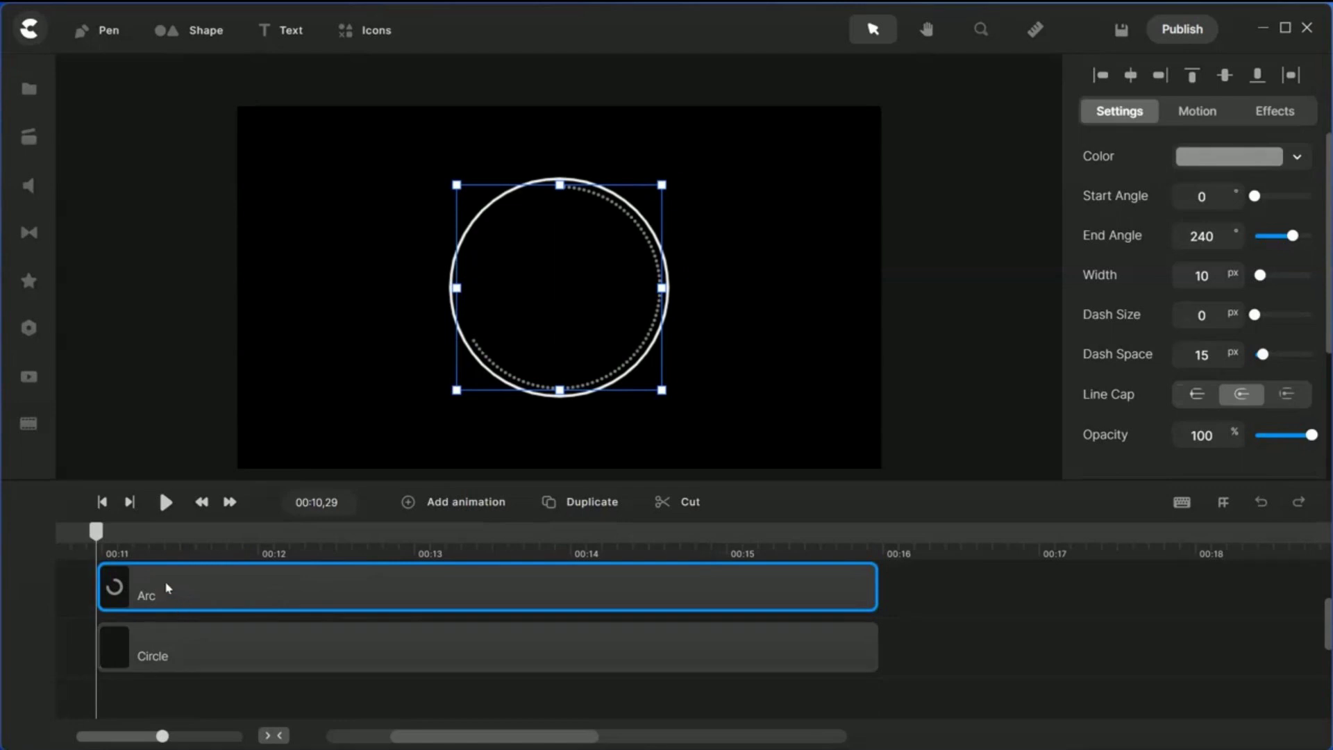
Step: Add an Arc animation with Expo easing to the arc at 00:11,07 and move its end keyframe to 00:13,02
left_click_drag(93, 539, 137, 534)
left_click(434, 502)
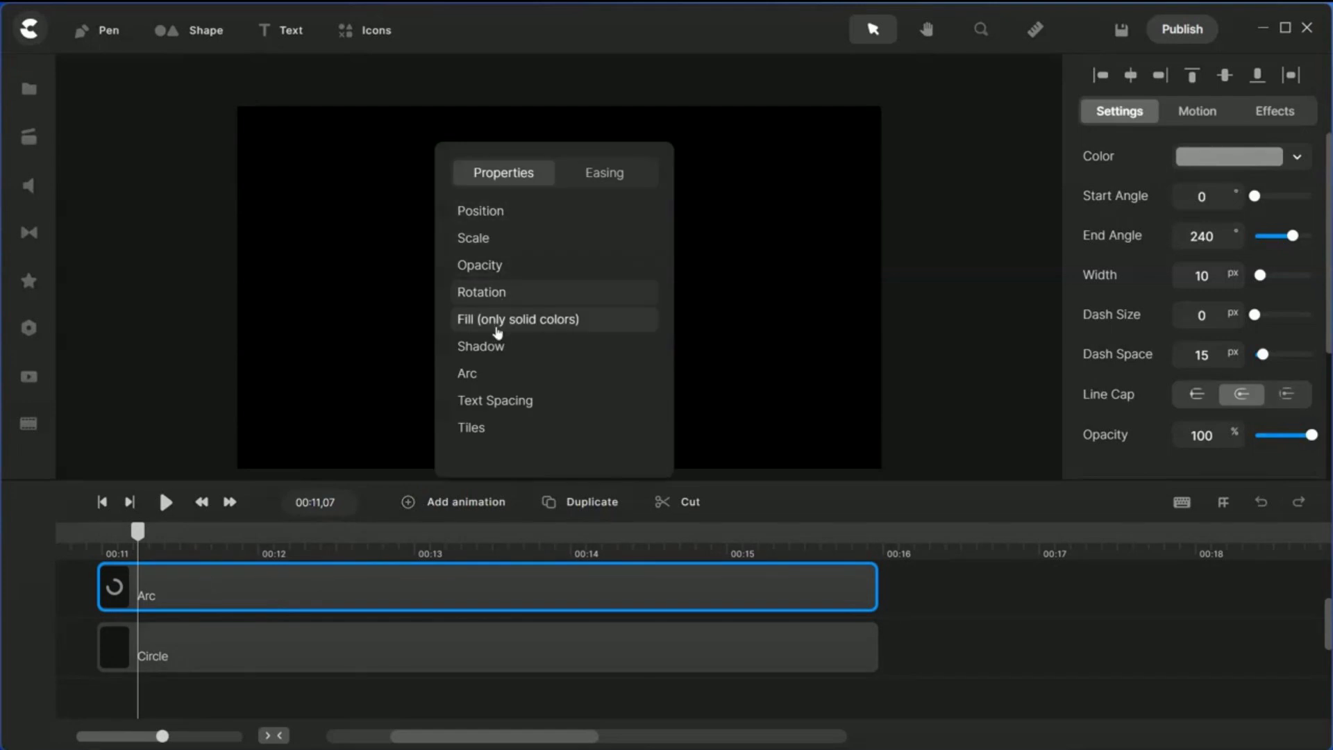
left_click(482, 376)
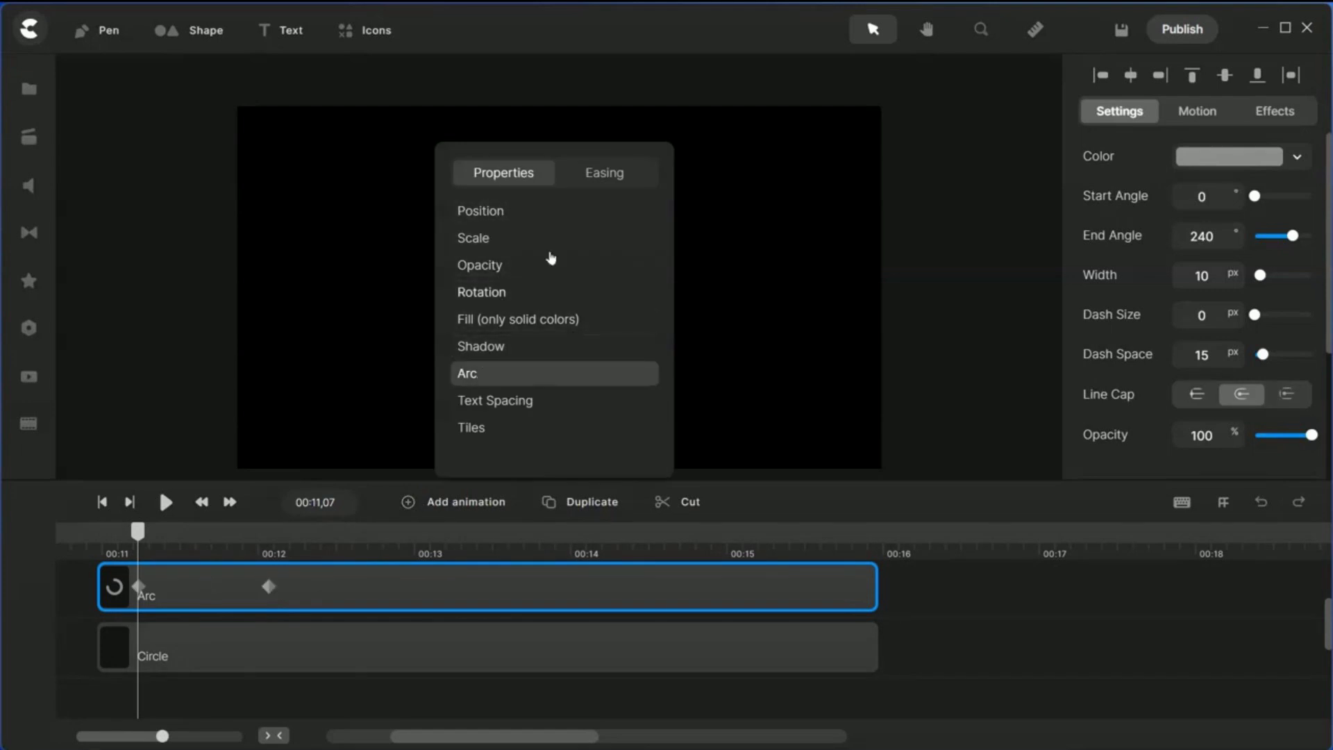
left_click(606, 173)
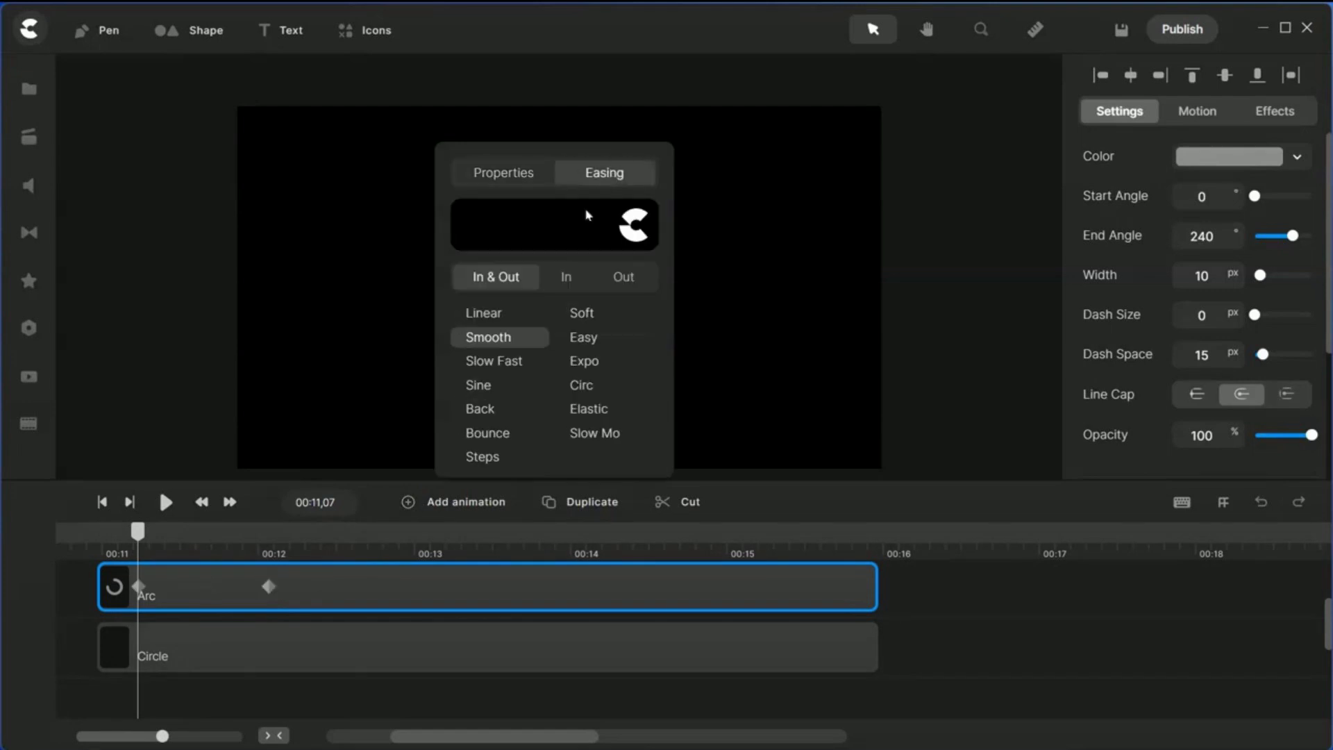
left_click(583, 360)
left_click_drag(264, 587, 423, 586)
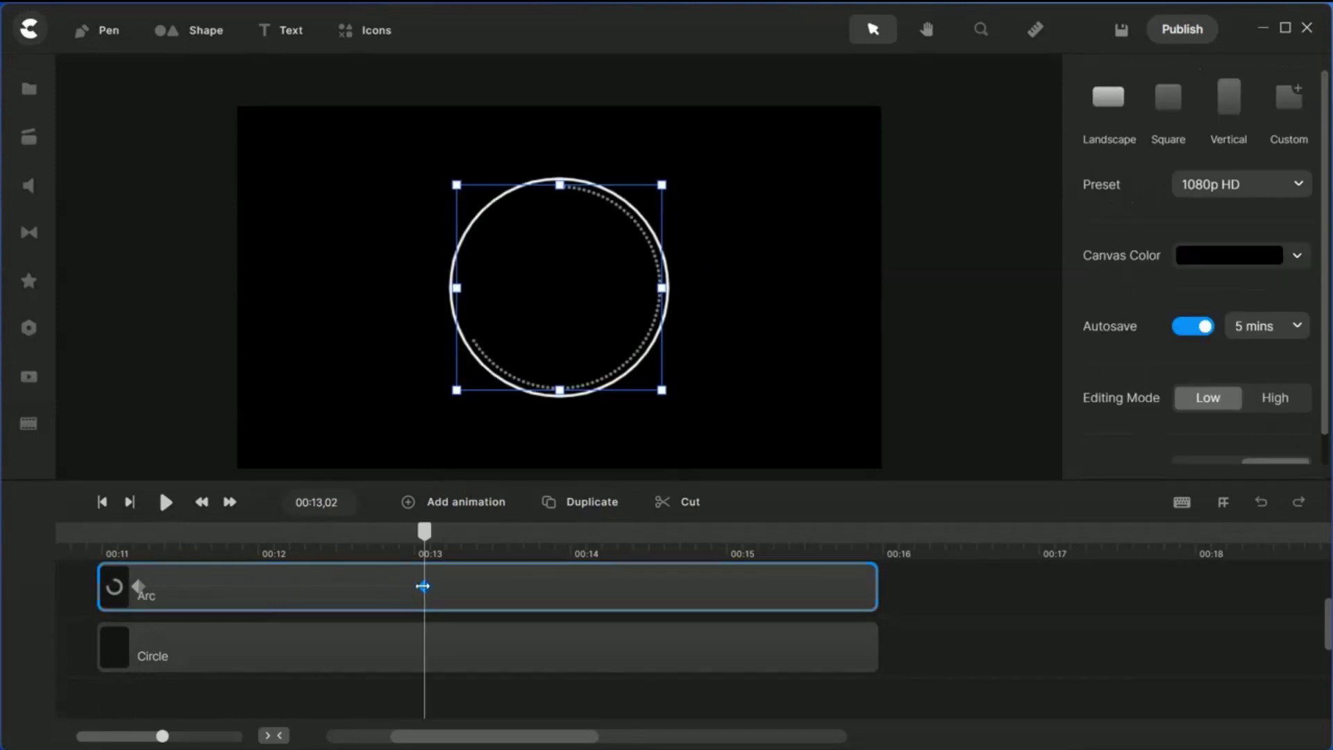
Step: Set the arc's end angle to 40° at the animation's first keyframe
left_click(136, 586)
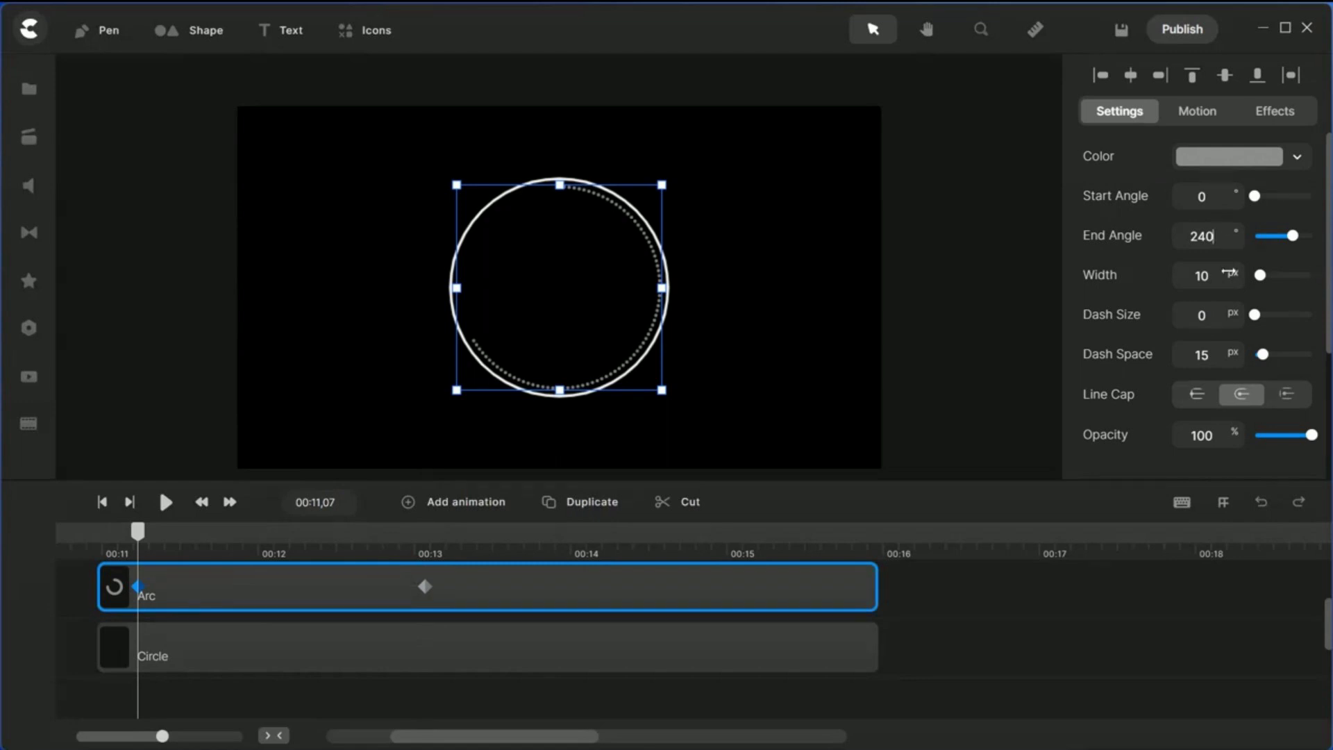
key("BackSpace")
key("BackSpace")
key("BackSpace")
type("40")
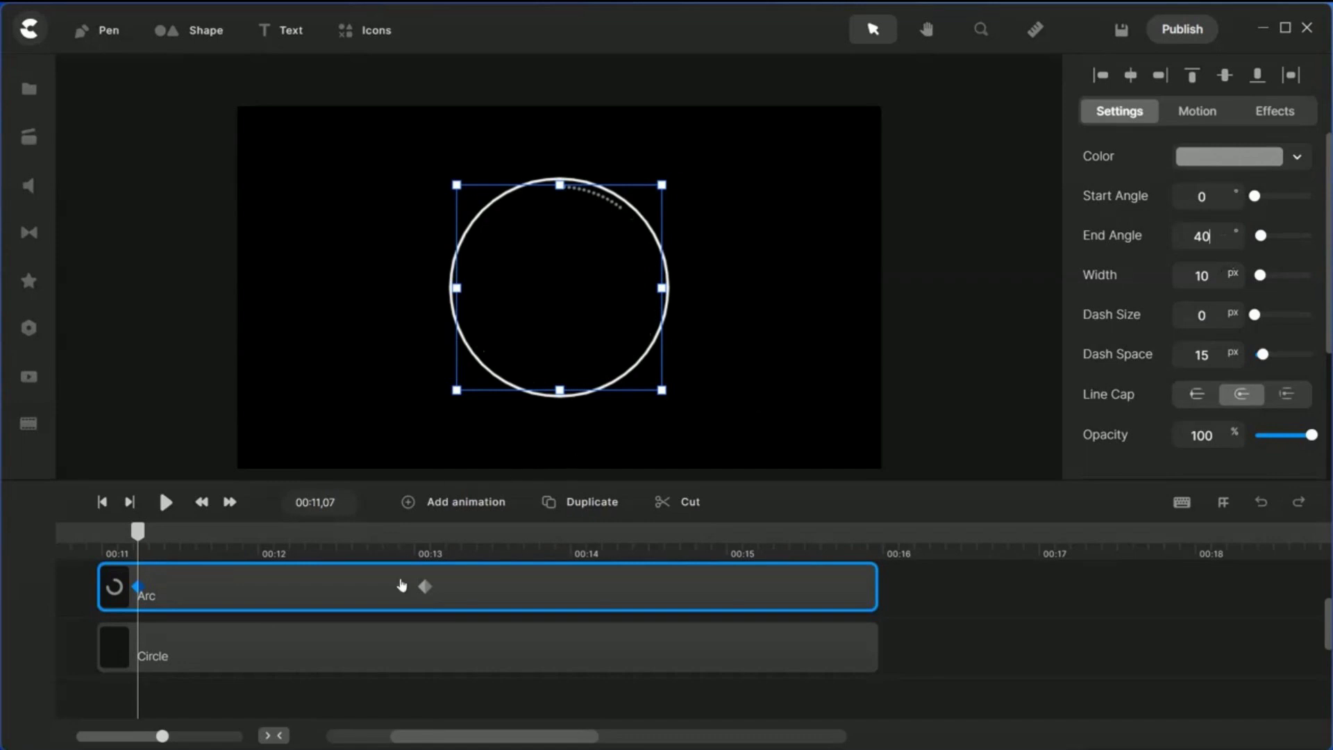
Step: Set the arc's end angle to 350° at the 00:13,02 keyframe
left_click_drag(139, 532, 429, 534)
left_click(423, 582)
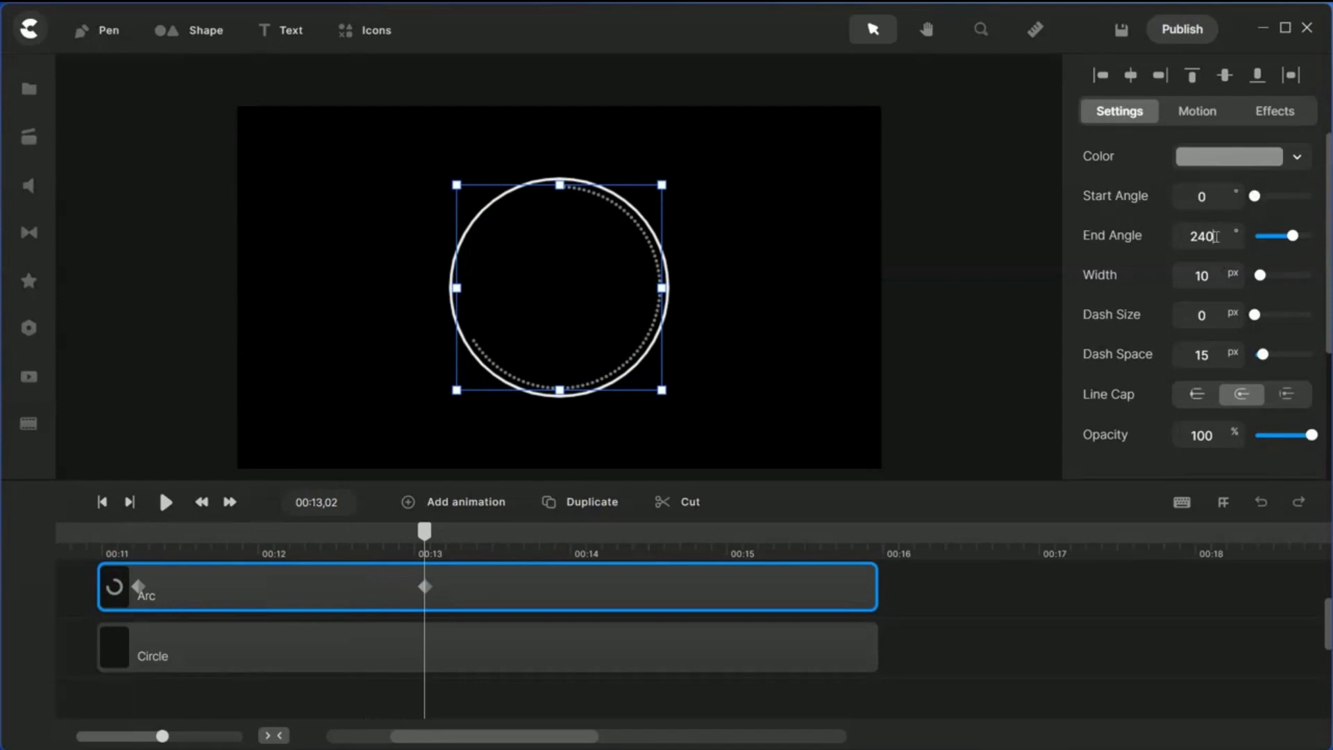
key("BackSpace")
key("BackSpace")
key("BackSpace")
type("350")
key("Return")
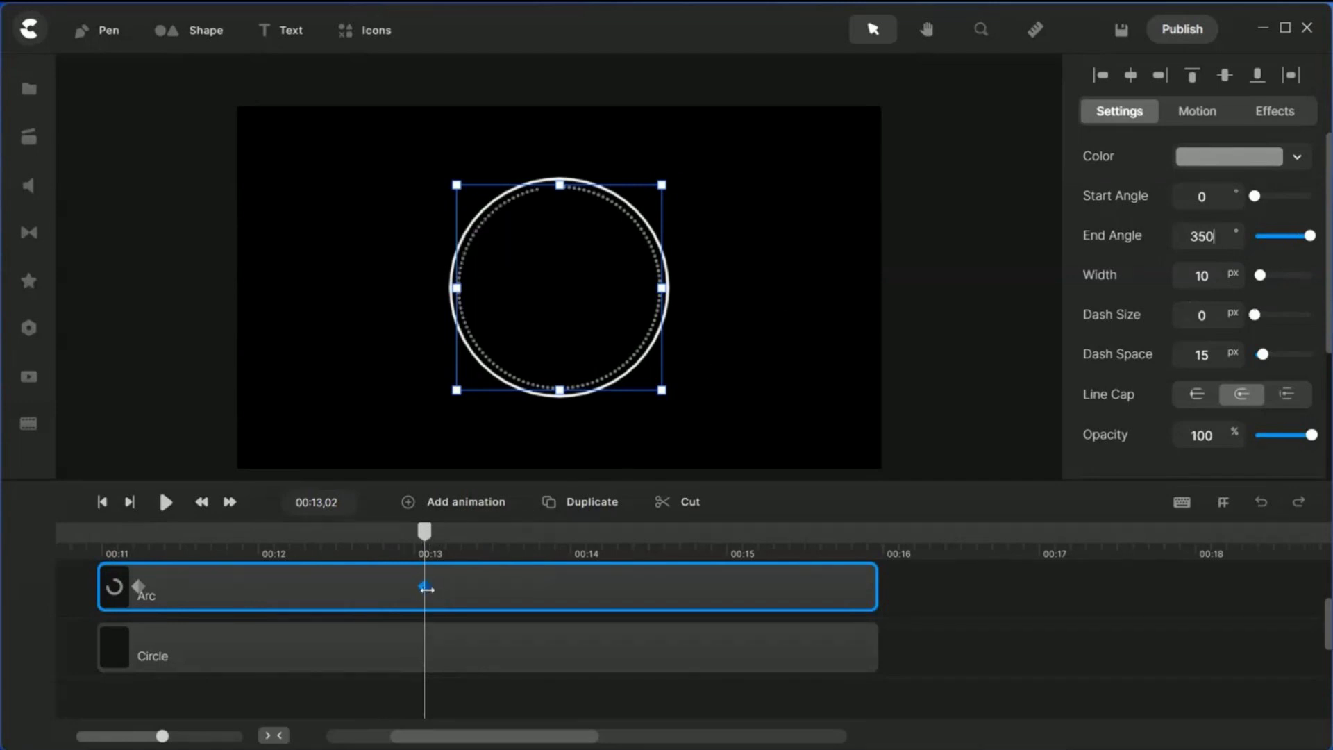
Step: Add a second Arc animation with Expo easing at 00:13,02 and move its end keyframe to 00:15,09
mouse_move(426, 588)
left_mouse_down()
mouse_move(208, 568)
mouse_move(98, 587)
mouse_move(410, 606)
mouse_move(424, 589)
left_mouse_up()
left_click(424, 586)
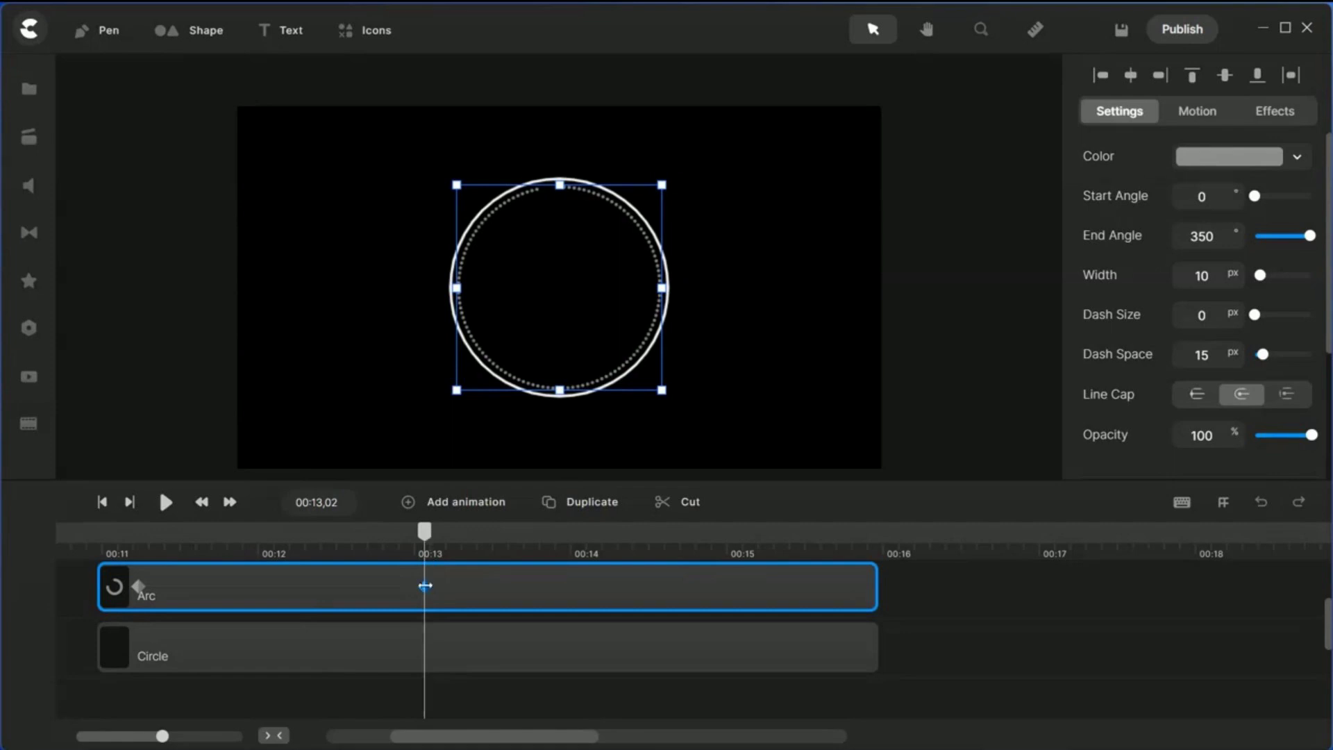
left_click(448, 509)
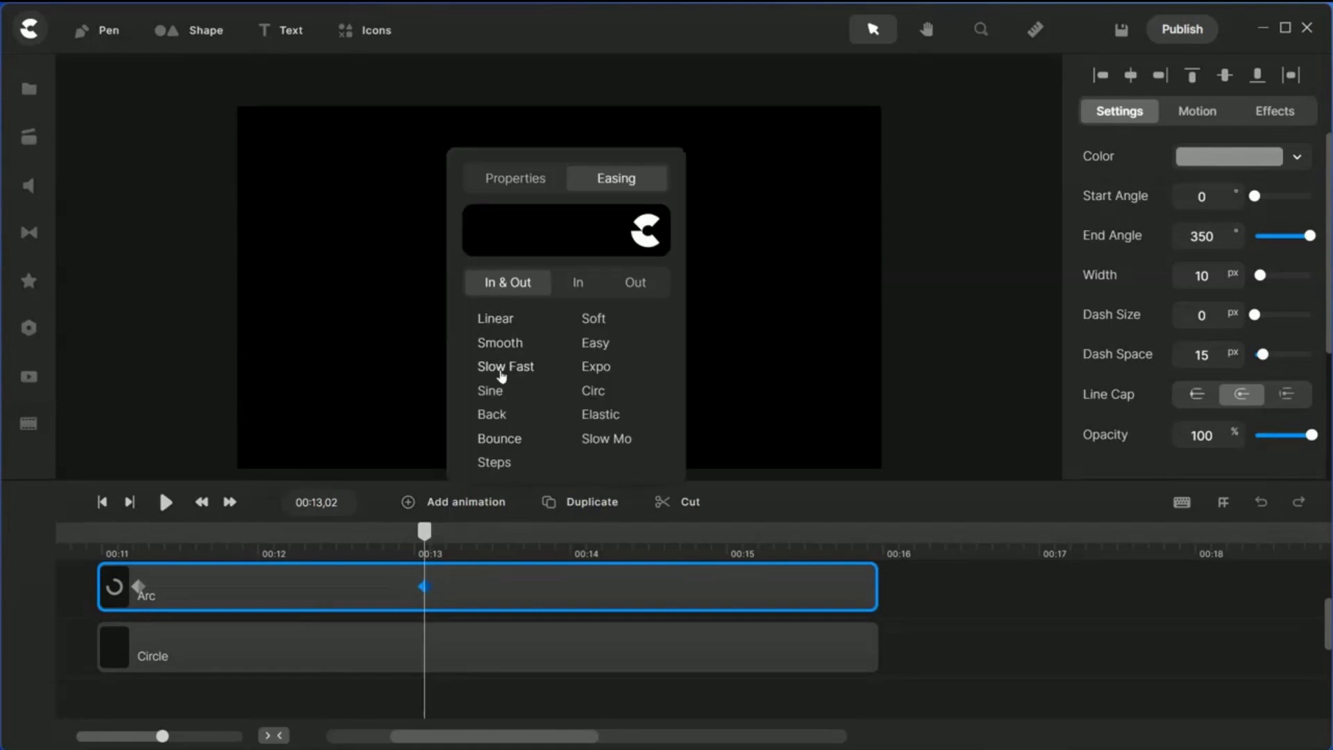
left_click(598, 368)
left_click(522, 183)
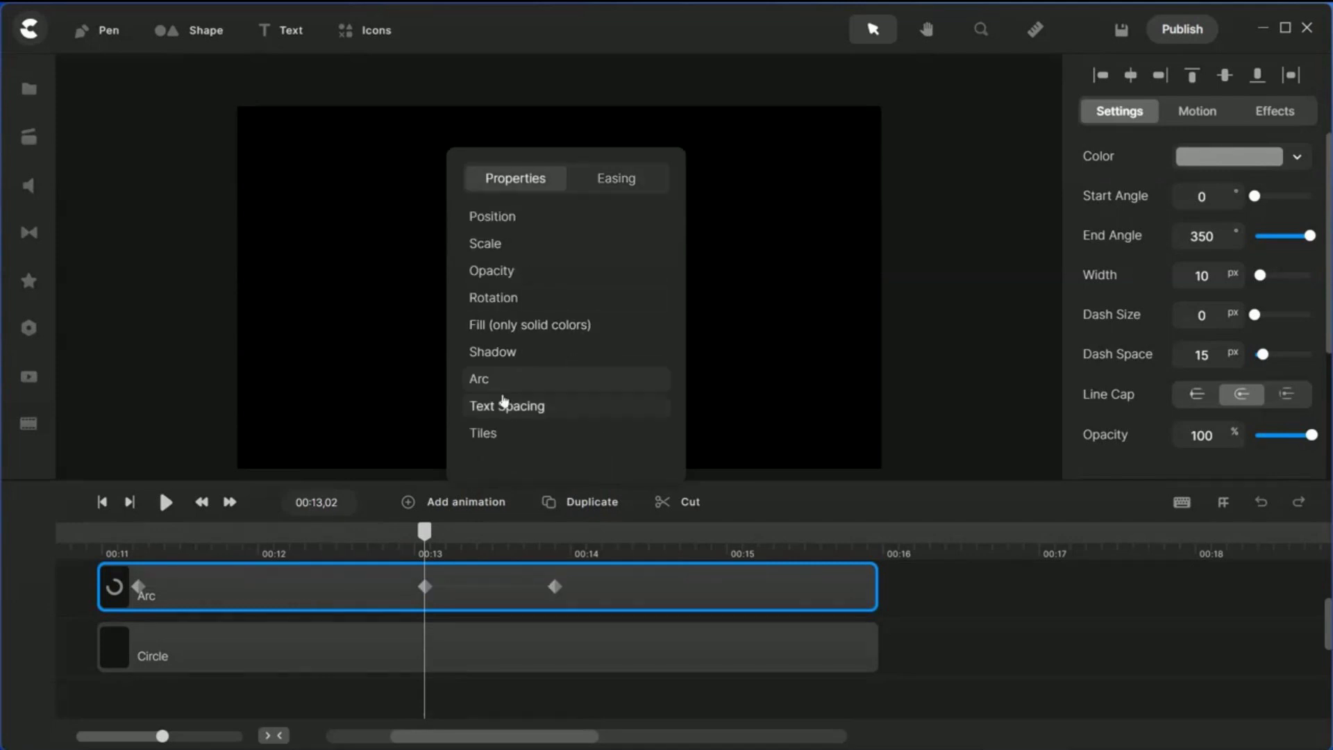
left_click(939, 333)
left_click_drag(553, 586, 770, 588)
Step: Set the arc's end angle to 20° at the last keyframe at 00:15,09
left_click(770, 588)
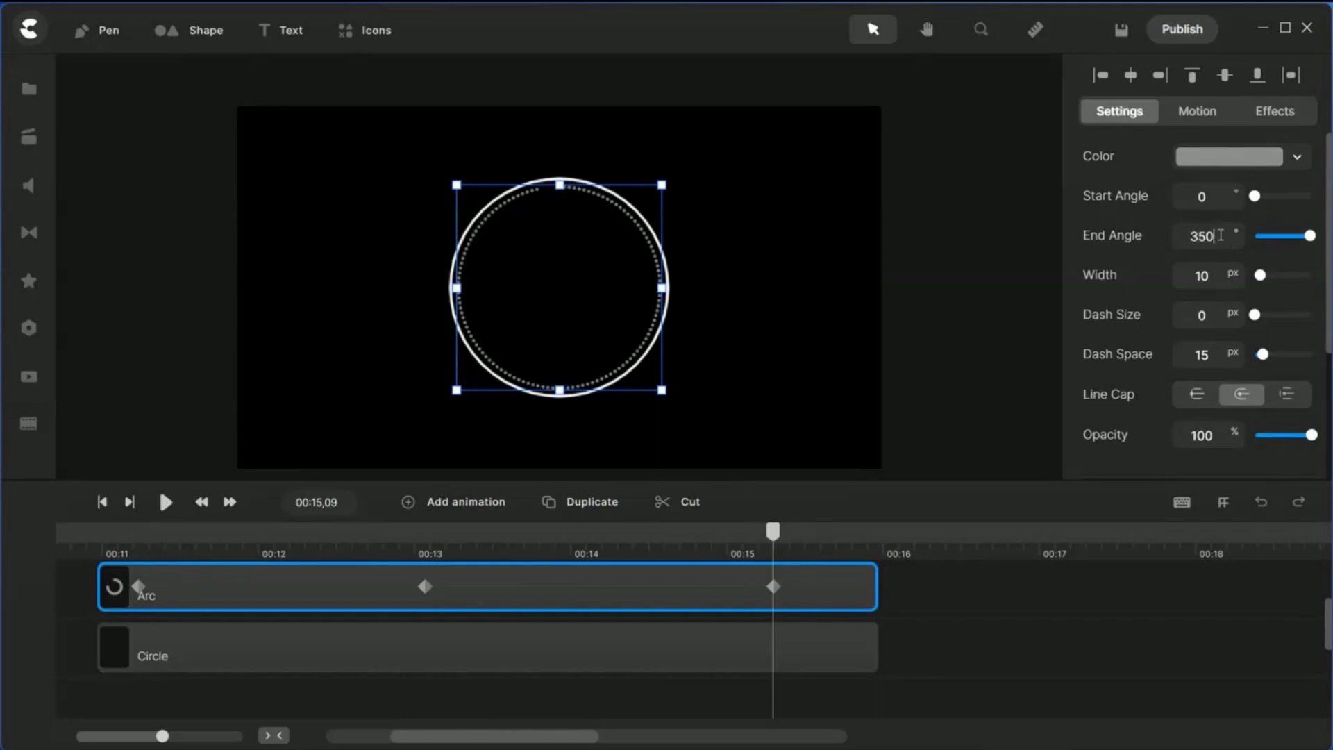
key("BackSpace")
key("BackSpace")
type("20")
key("Return")
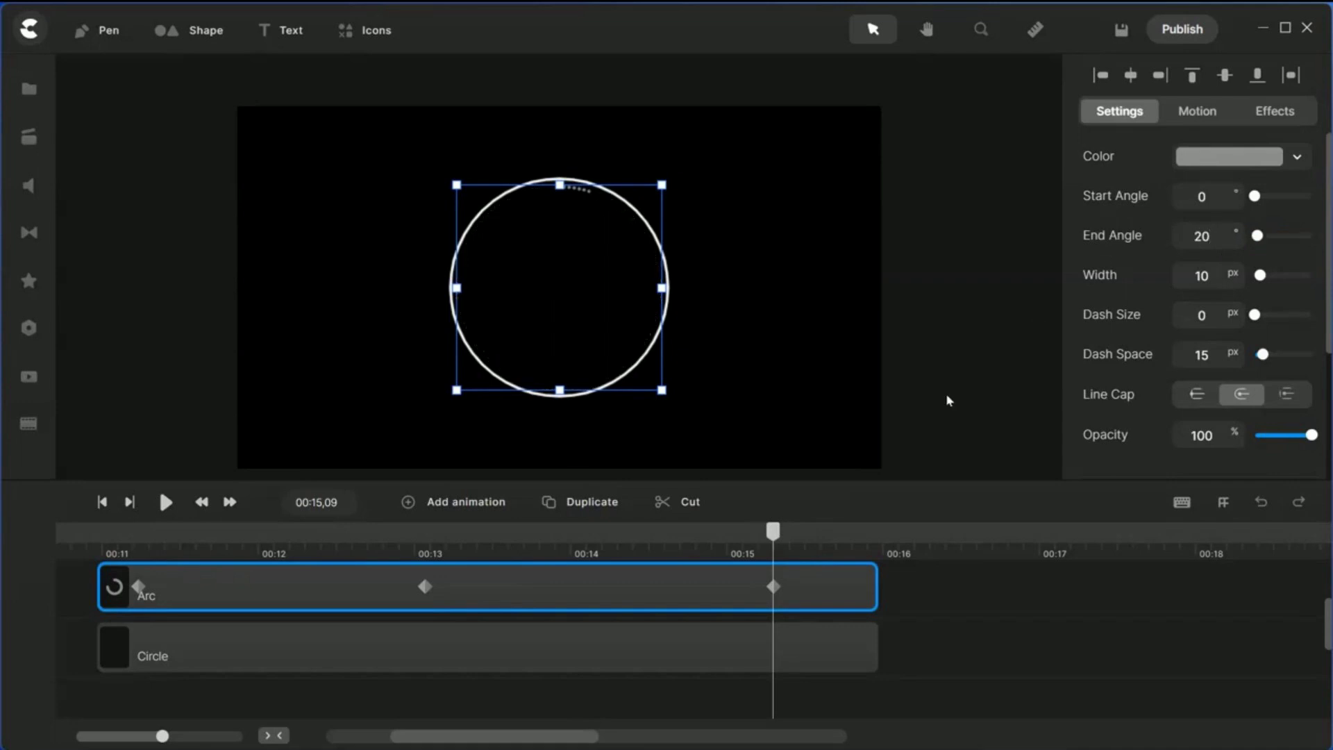
Step: Scrub through the arc animation and shift its first keyframe to 00:11,06
left_click_drag(772, 531, 164, 531)
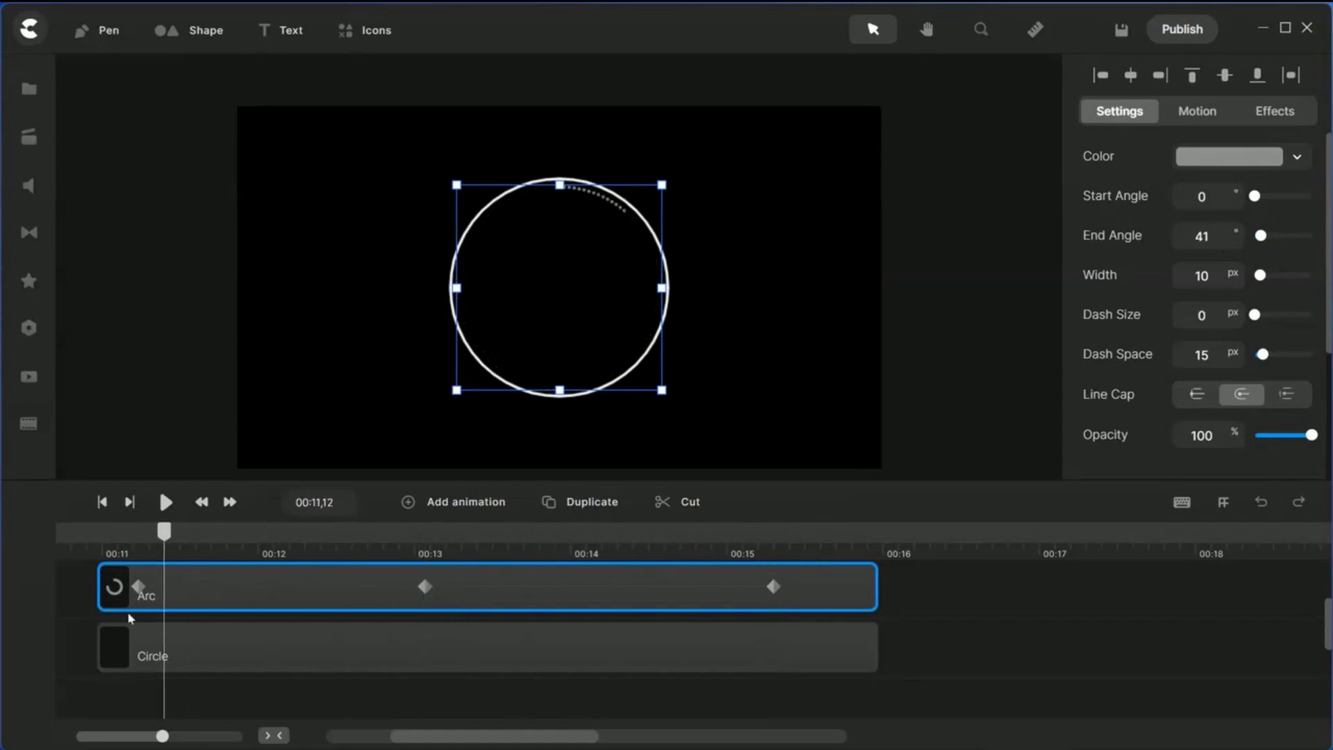
left_click_drag(129, 618, 781, 566)
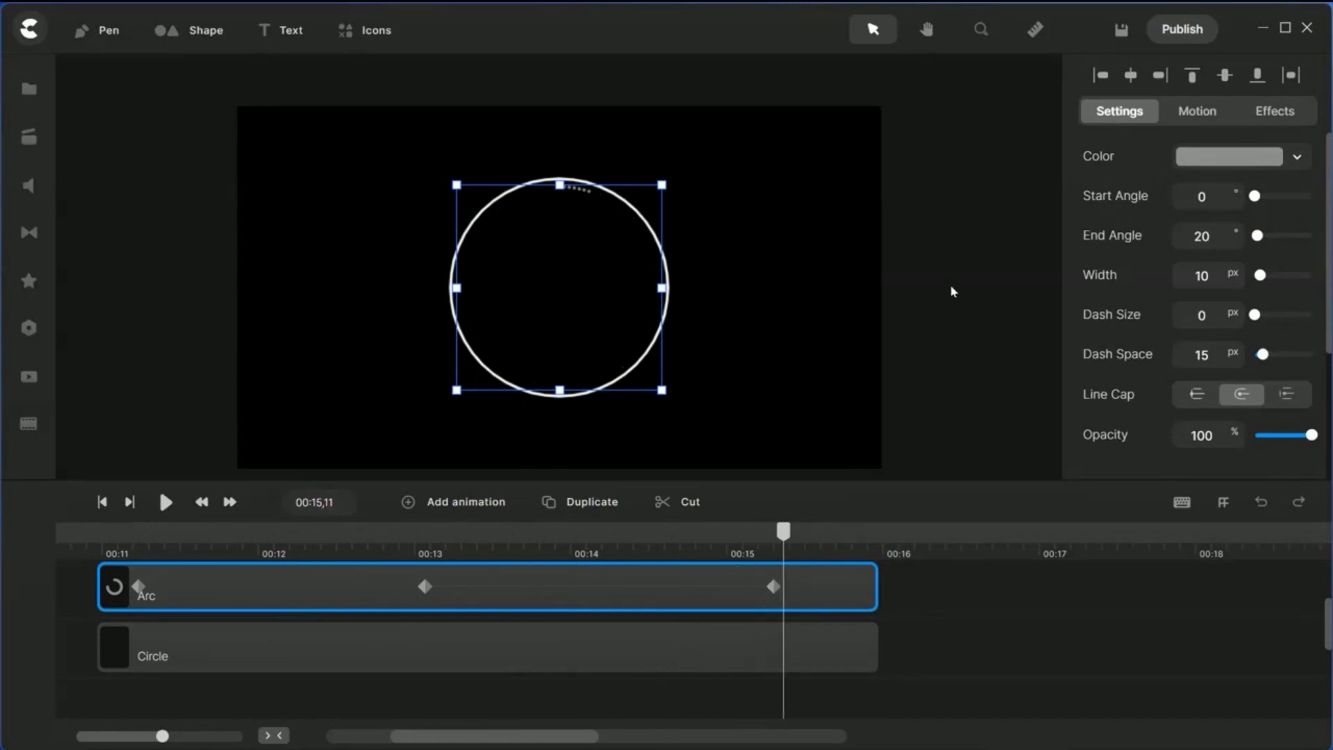
left_click_drag(769, 538, 125, 605)
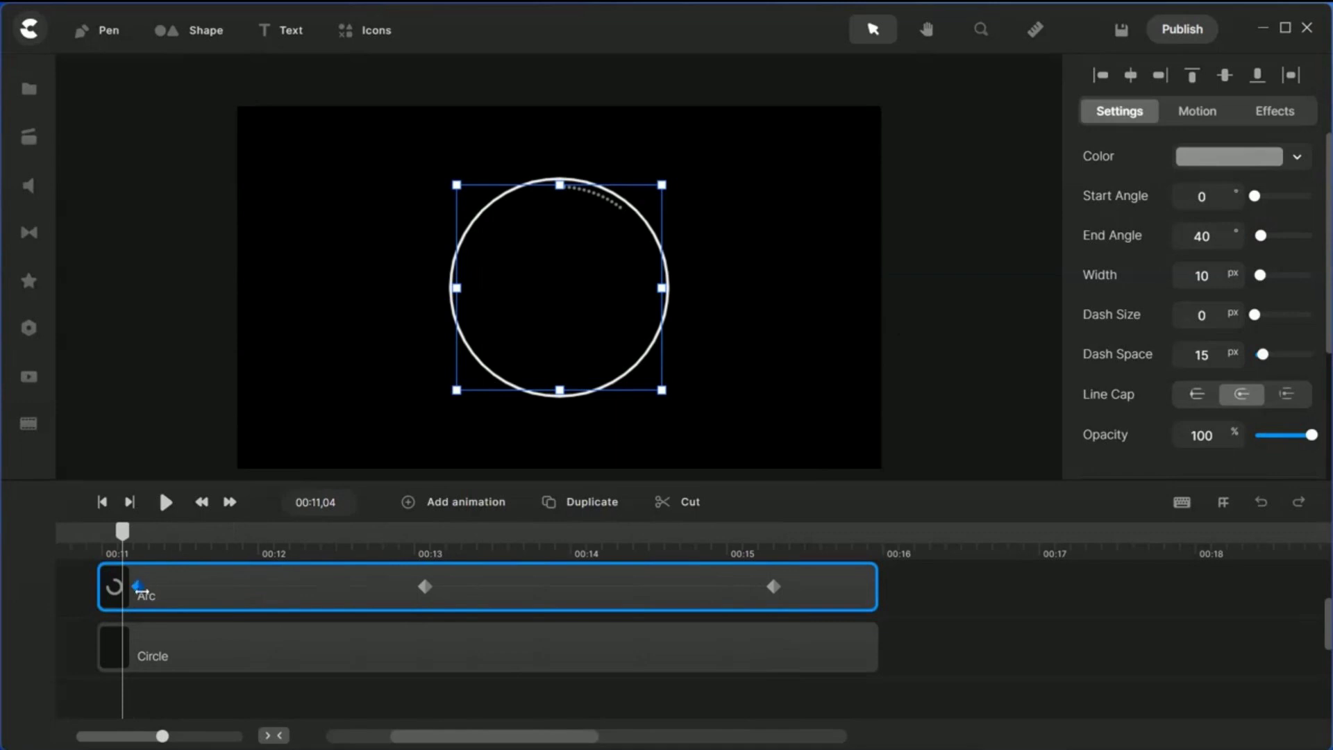
left_click(133, 589)
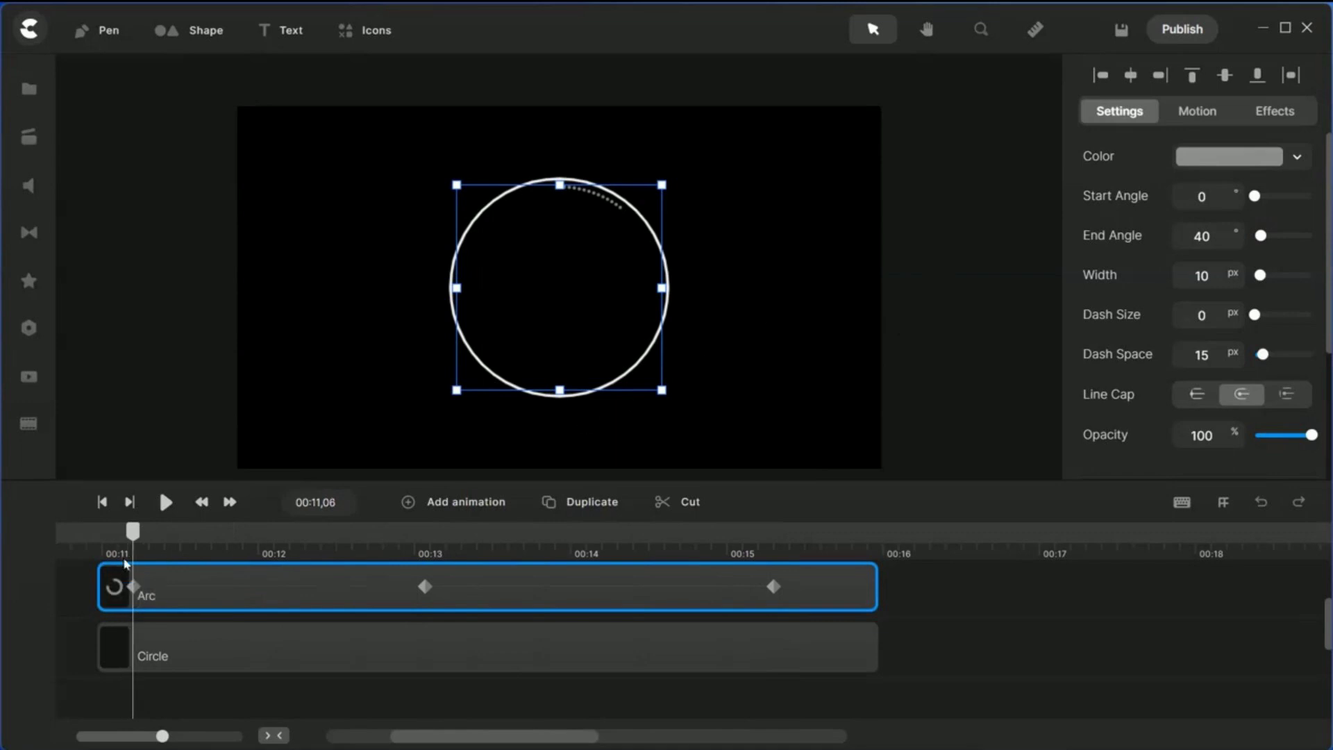
left_click_drag(133, 531, 247, 531)
left_click(970, 284)
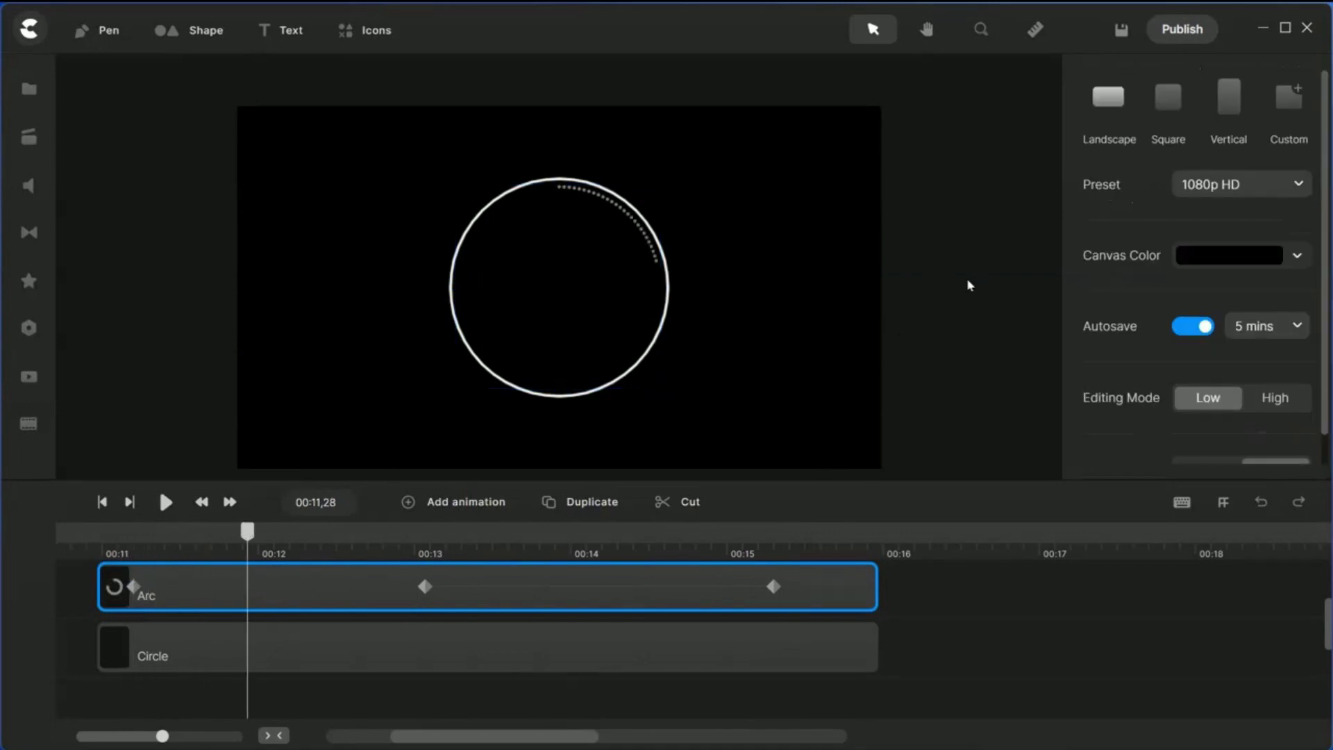
Step: Insert a square shape at 00:11,28
left_click(168, 30)
left_click(225, 146)
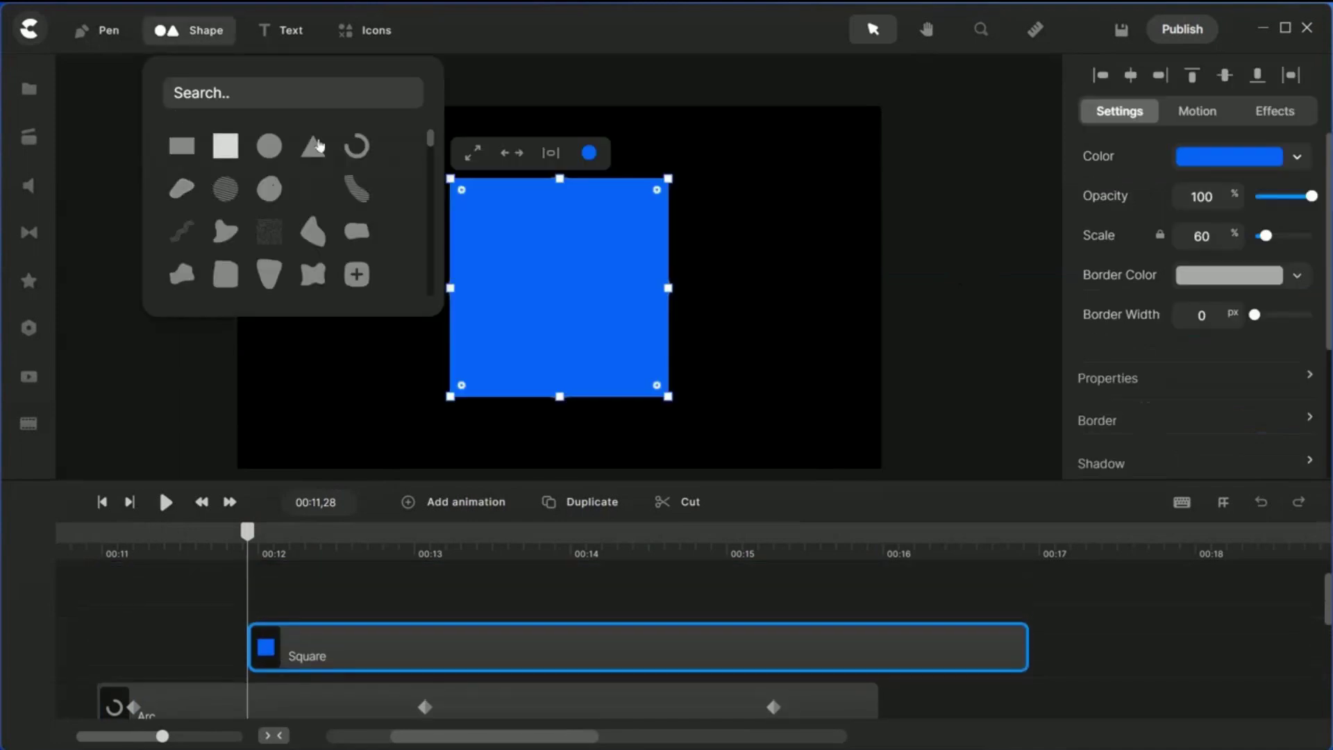
left_click(981, 283)
left_click(602, 266)
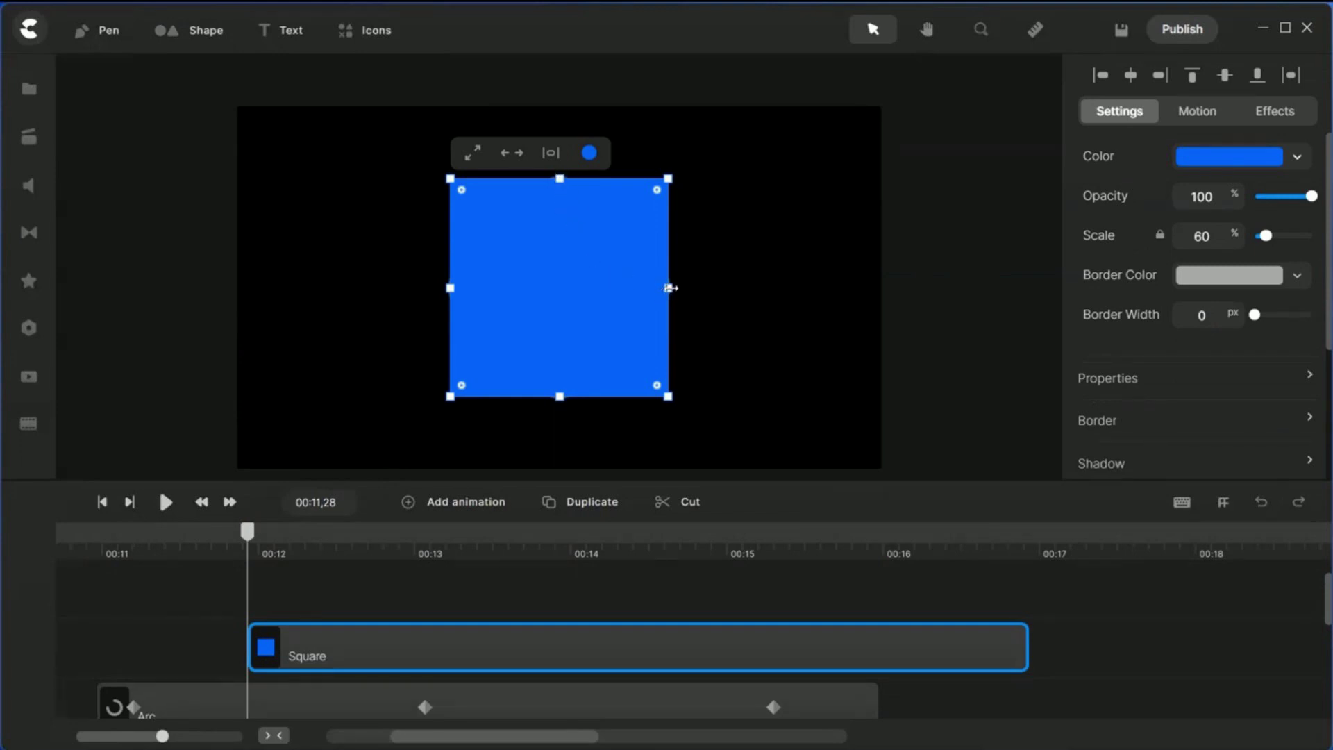
Step: Enlarge the square to 74% scale and center it horizontally and vertically on the canvas
left_click_drag(669, 396, 719, 448)
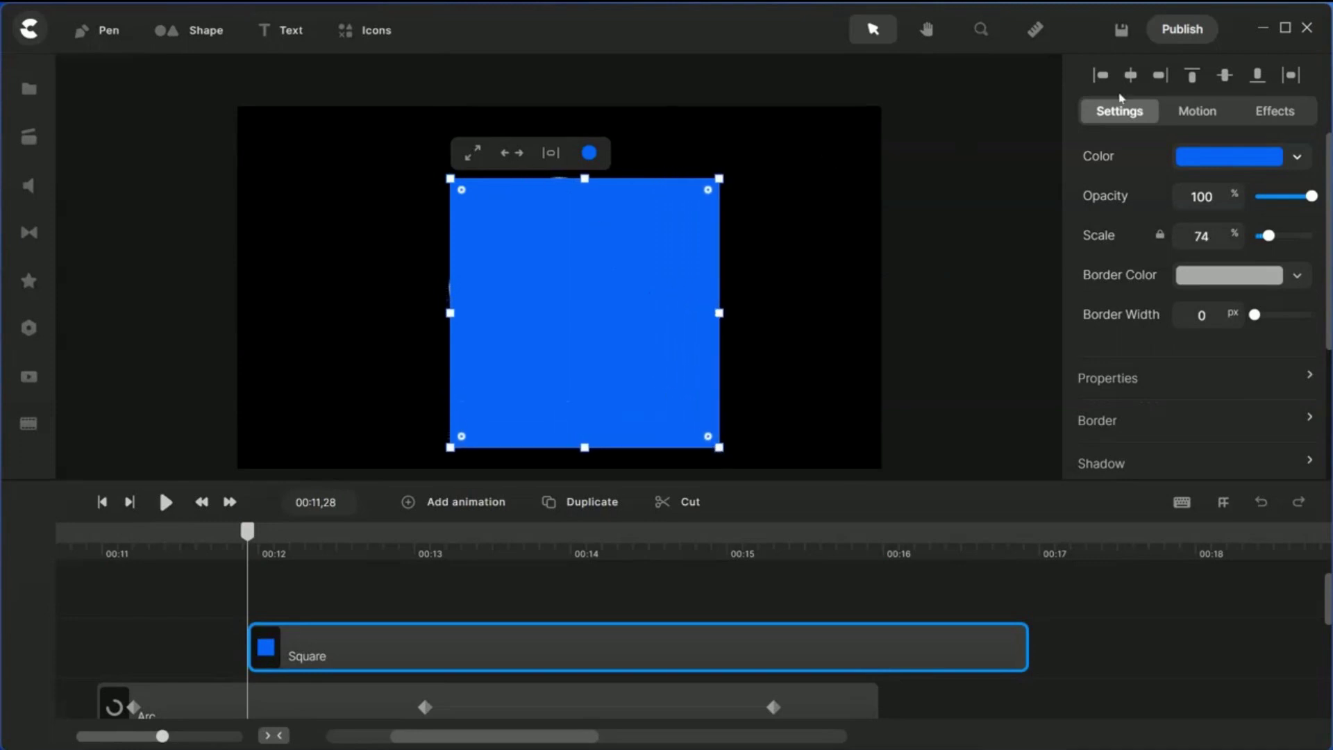
left_click(1130, 75)
left_click(1225, 77)
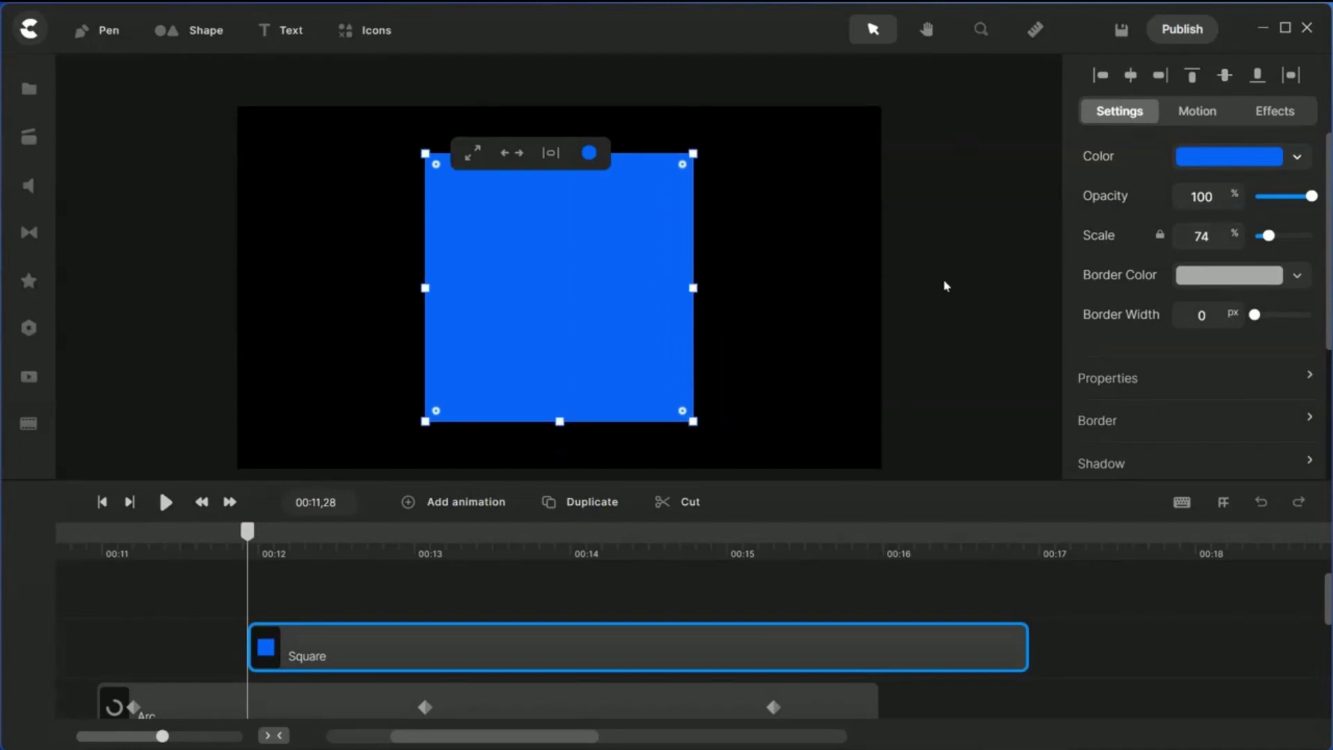
left_click(941, 255)
Step: Flatten the square into a wide bar over the circle's lower edge and align its clip with the arc's clip
left_click(601, 280)
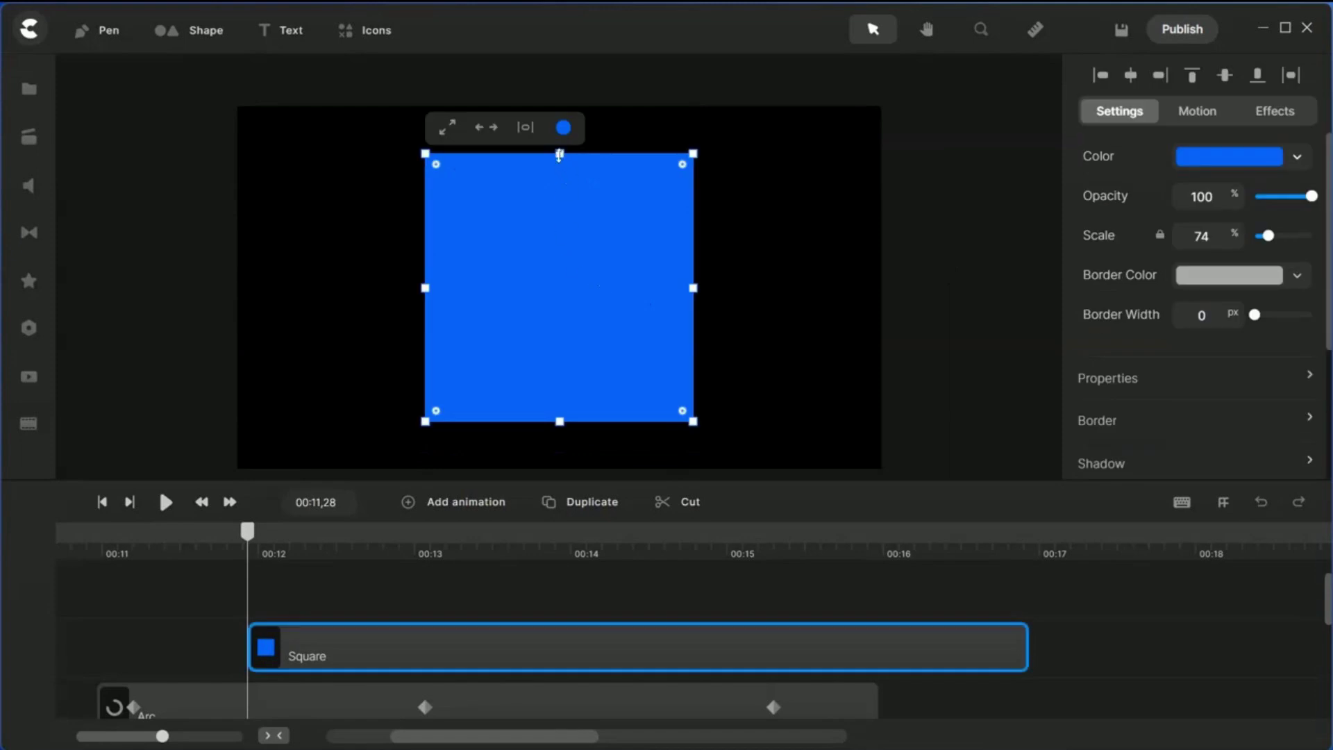
left_click_drag(560, 154, 532, 412)
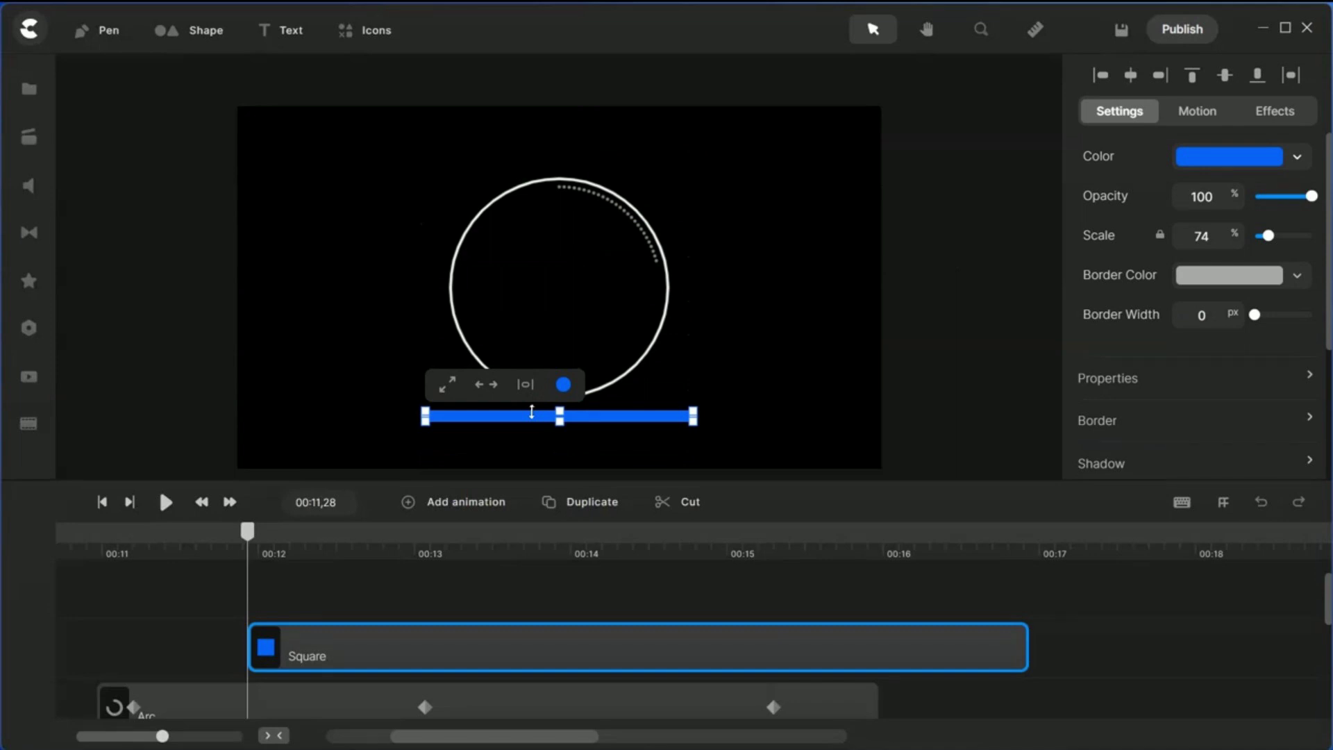
left_click_drag(531, 412, 542, 372)
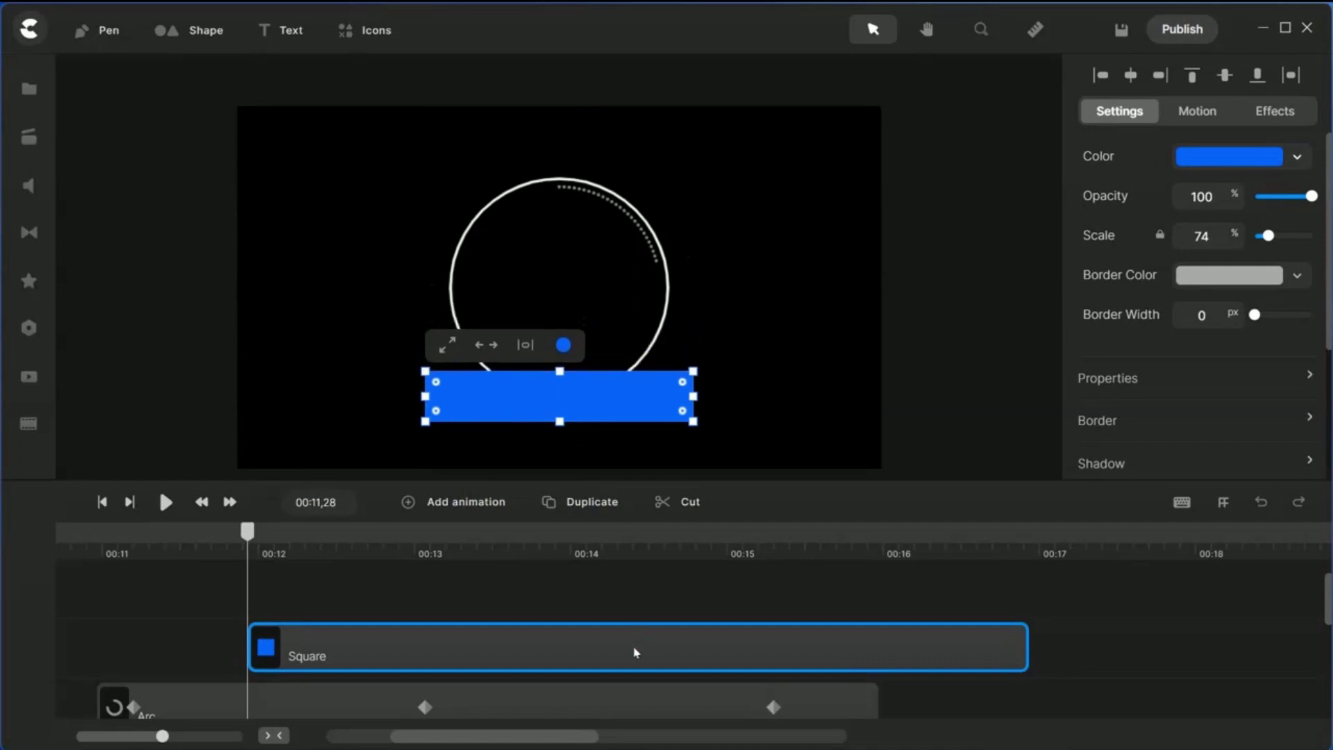
left_click_drag(633, 651, 488, 672)
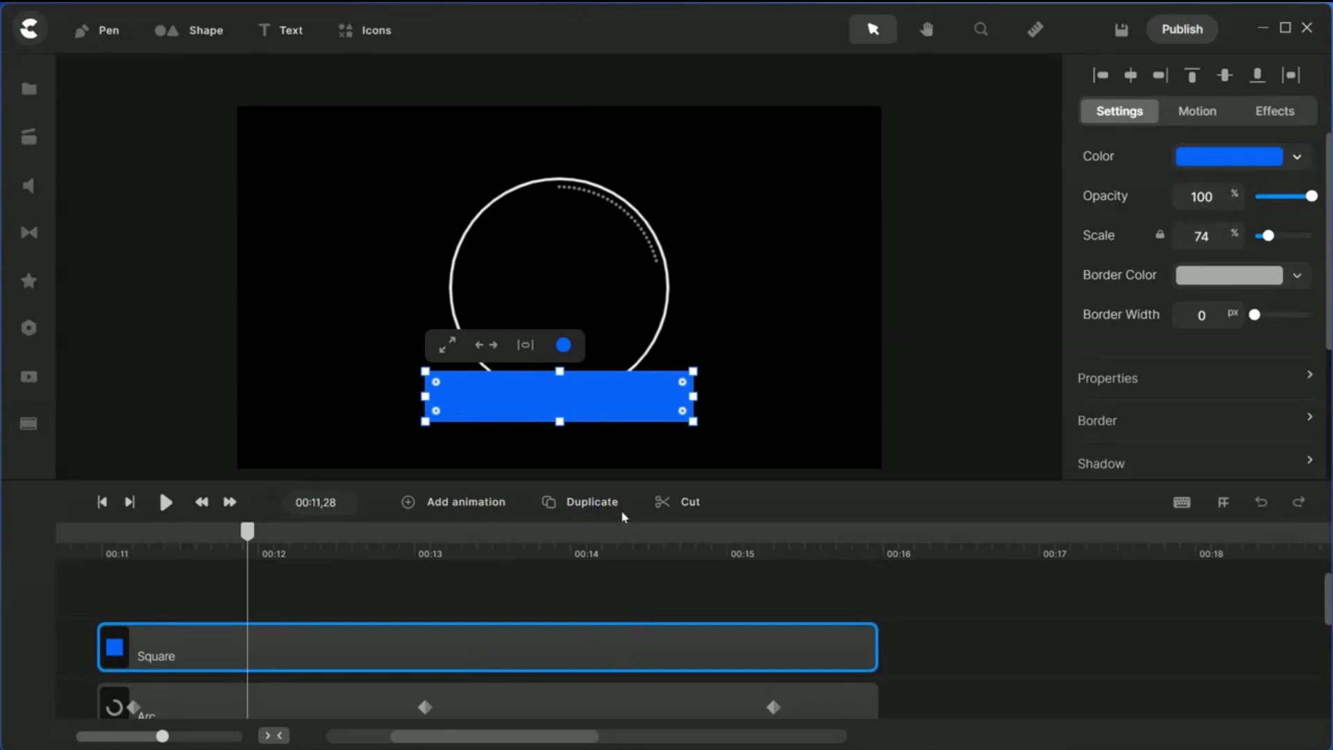
Step: Duplicate the bar and shift the copy's clip to start at about 00:13
left_click(595, 504)
left_click(537, 643)
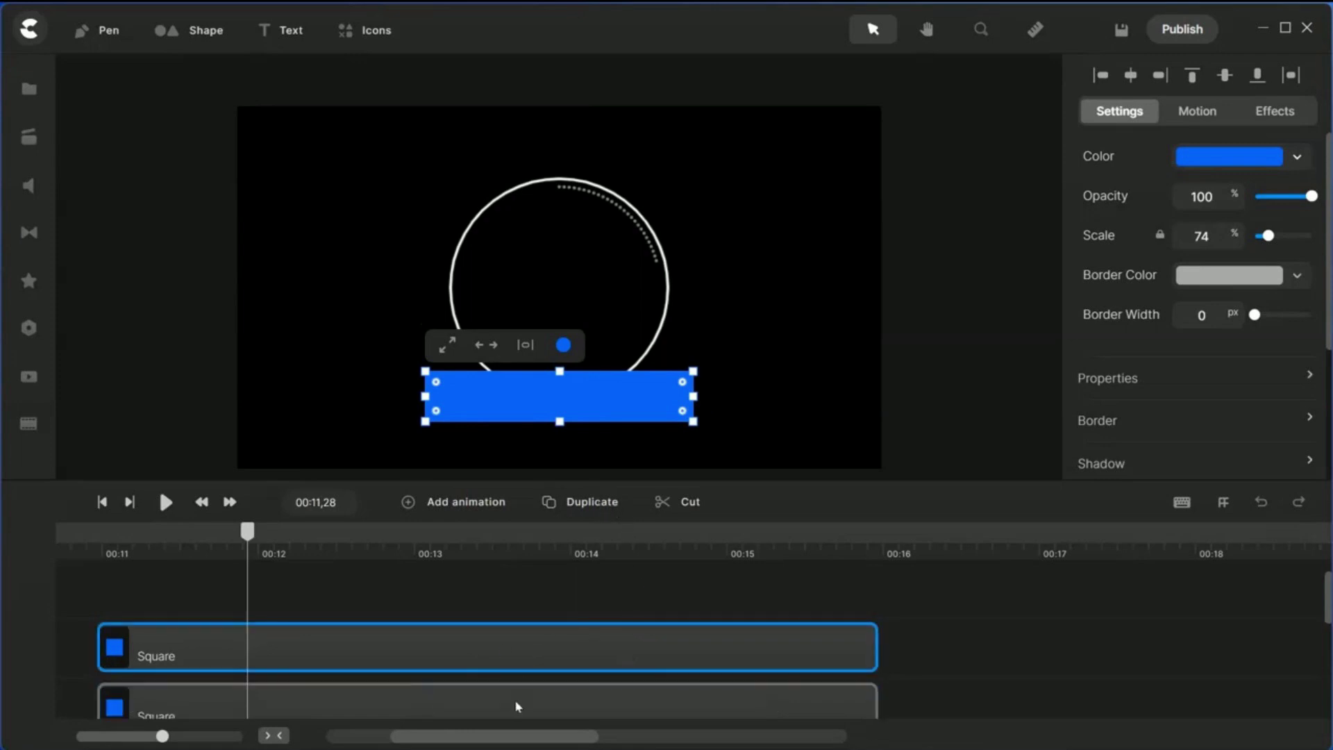
left_click_drag(498, 651, 811, 651)
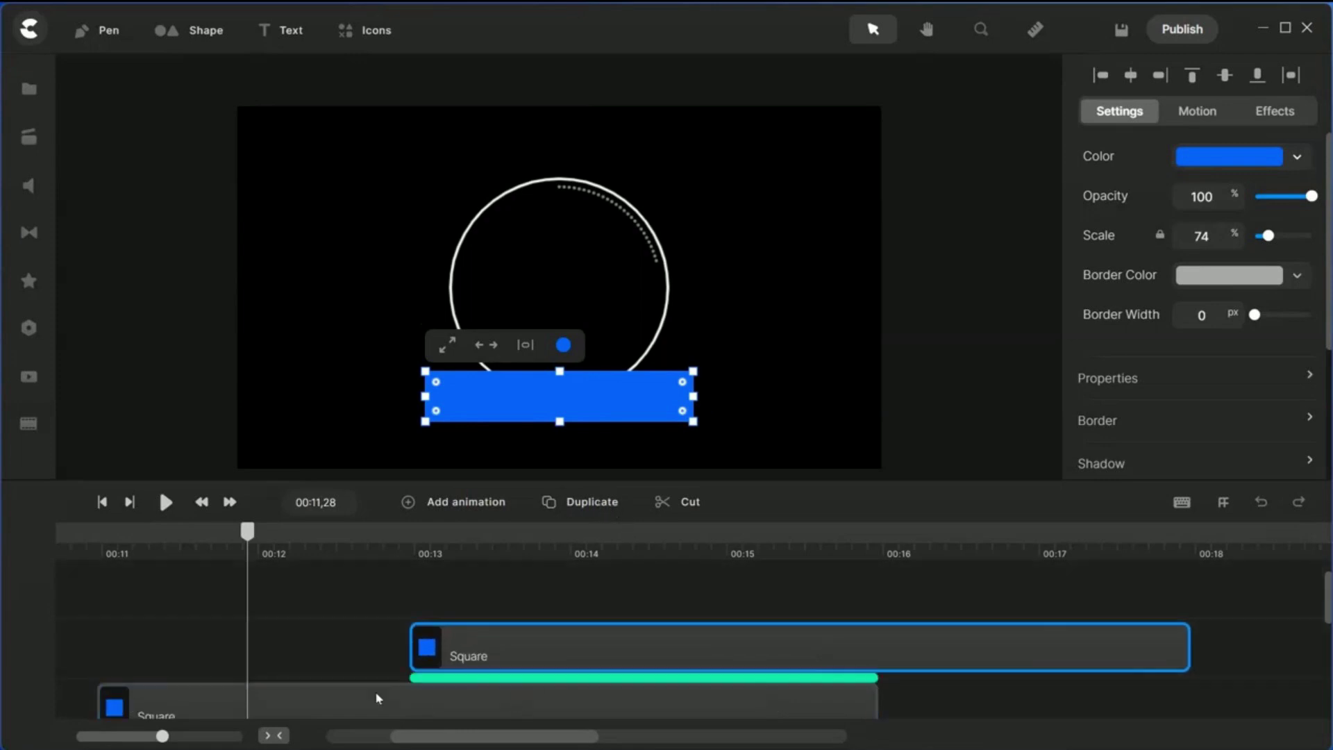
Step: Thin the original bar by raising its lower edge and center it vertically on the canvas
left_click(283, 702)
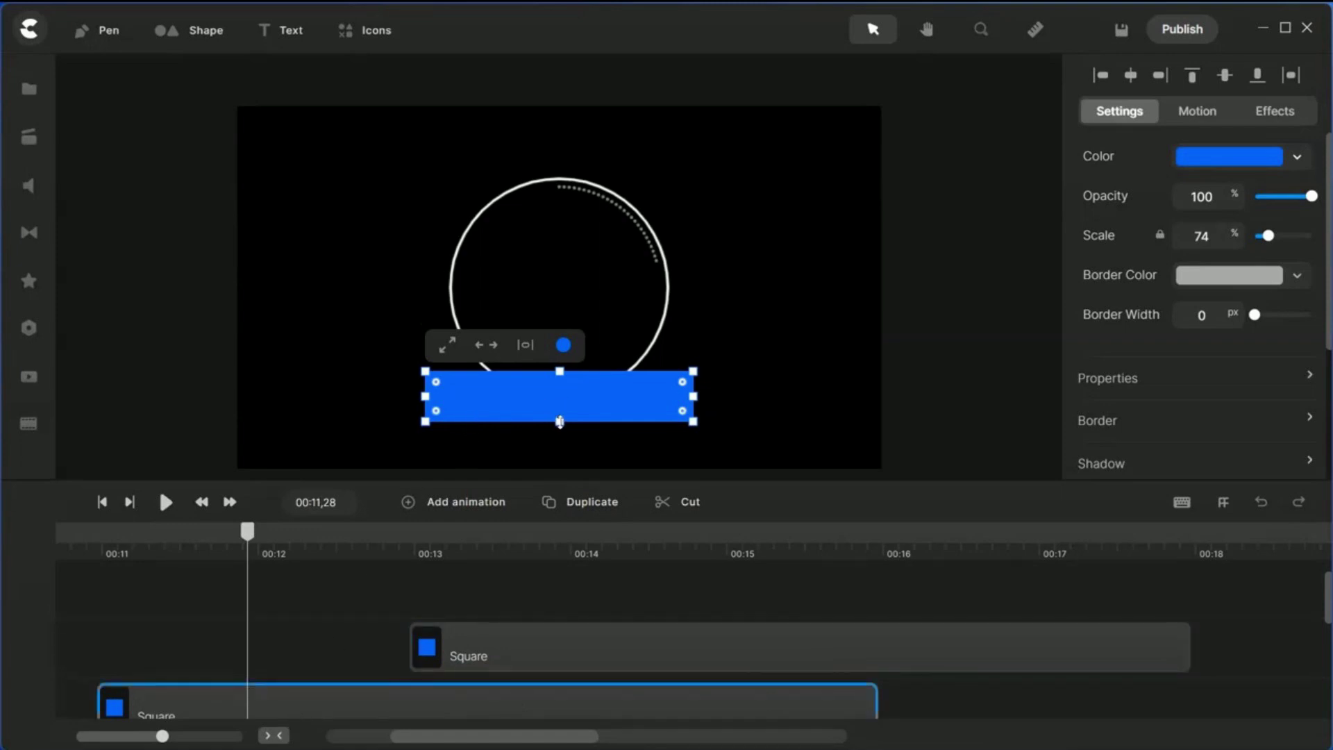
left_click_drag(560, 421, 556, 377)
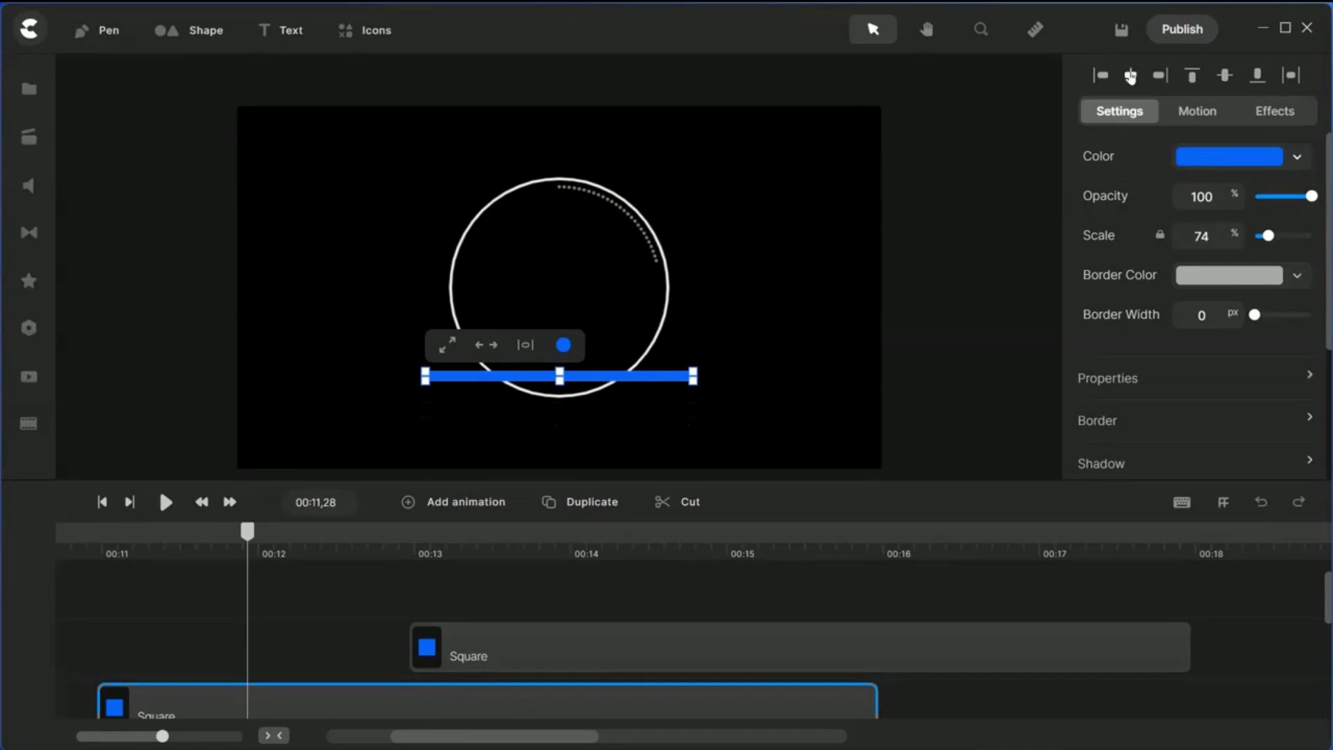
left_click(1224, 75)
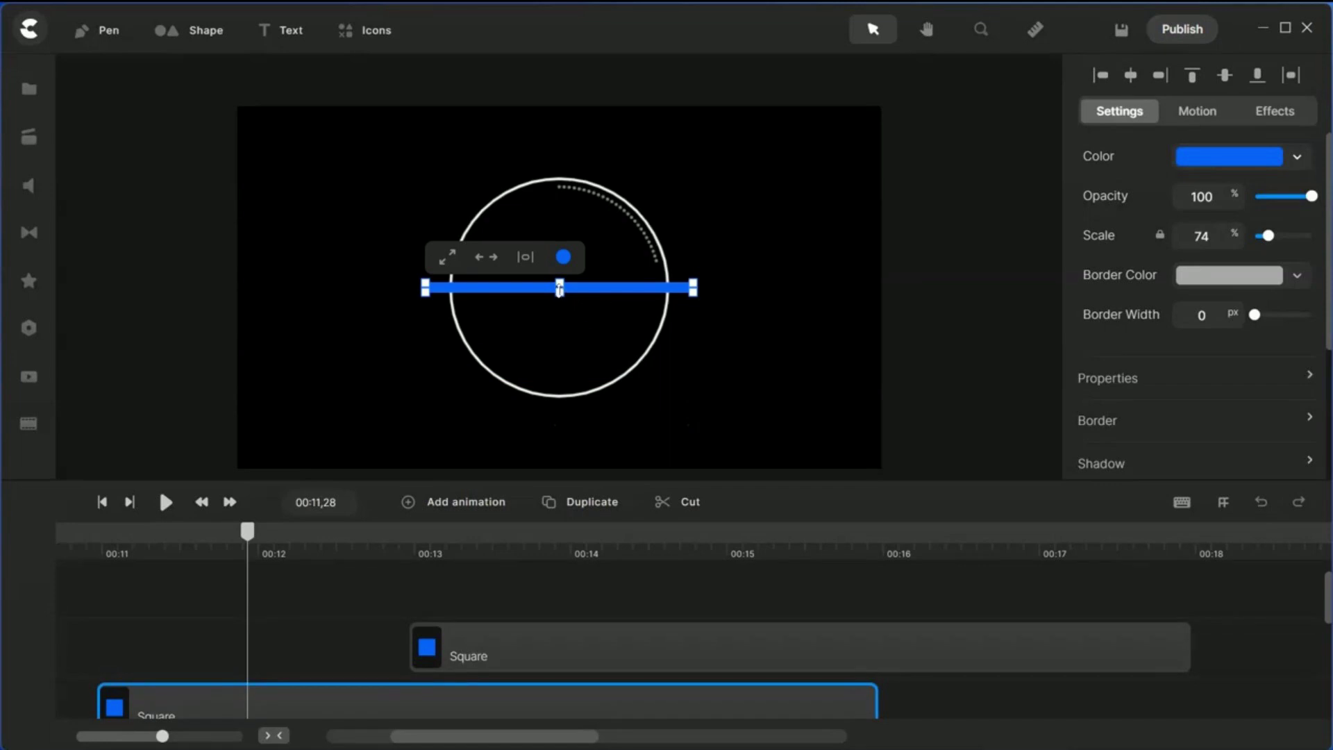
Step: Thin the original bar further into a narrow line at 50% canvas zoom and recenter it vertically
left_click(980, 29)
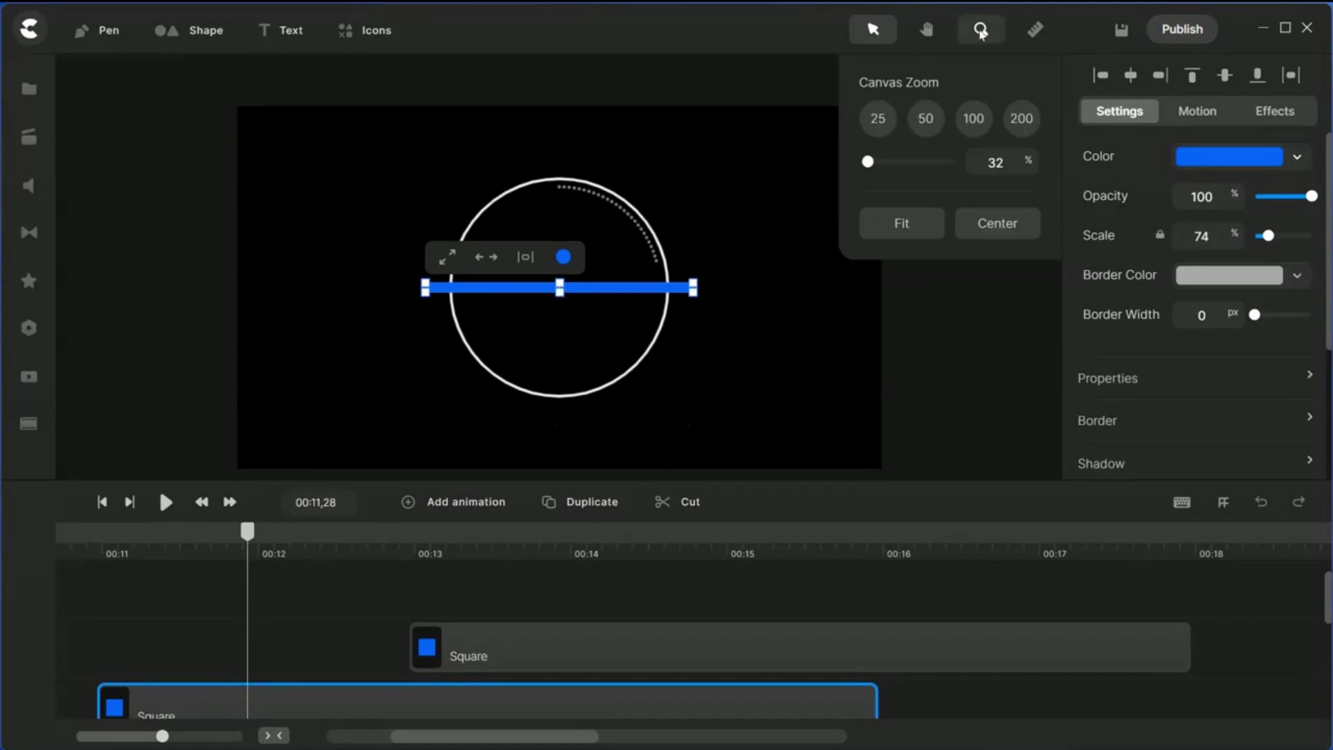
left_click(926, 121)
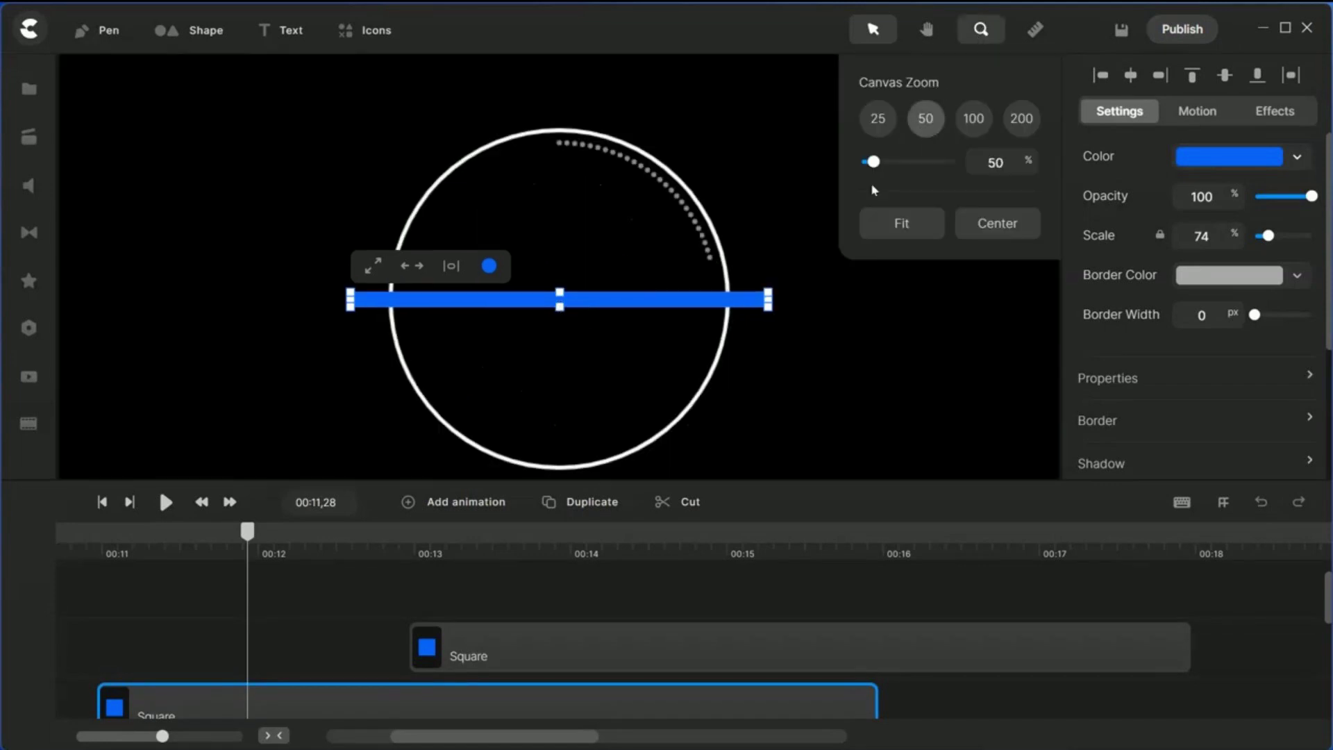
left_click_drag(560, 308, 560, 298)
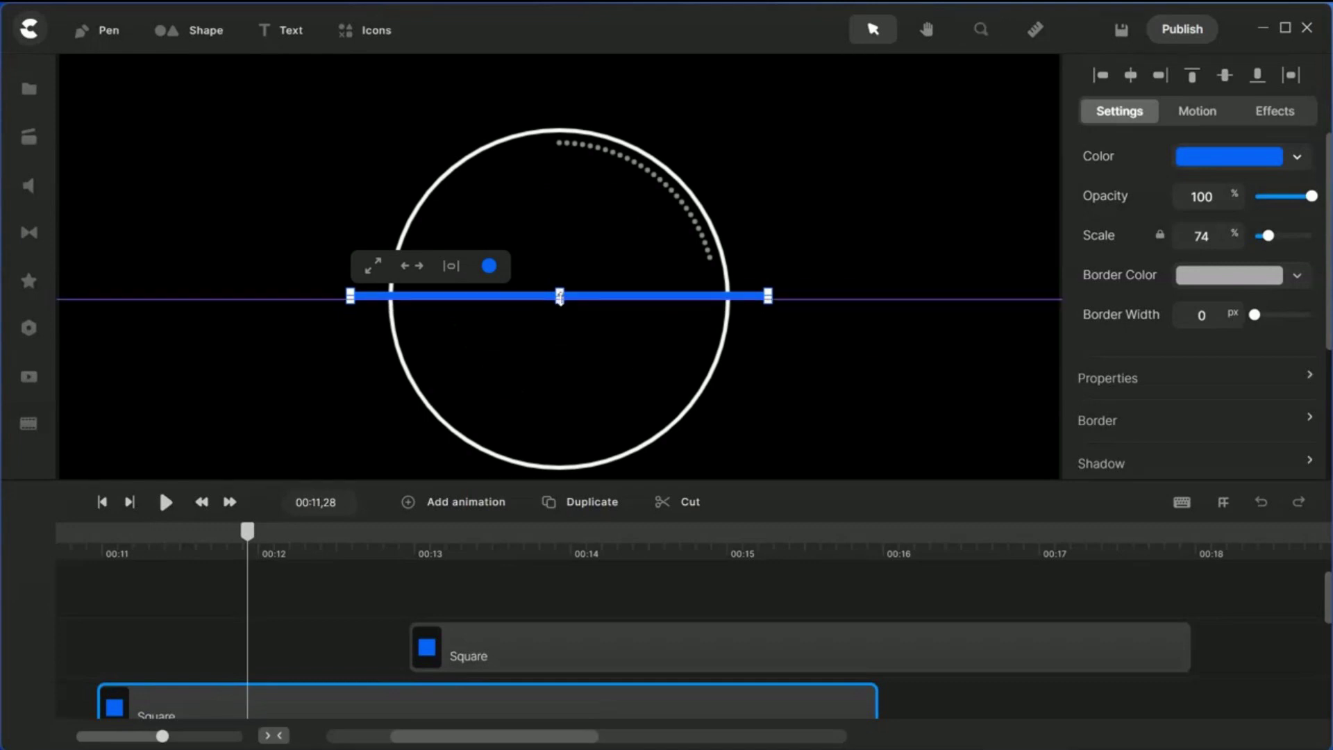
left_click(906, 231)
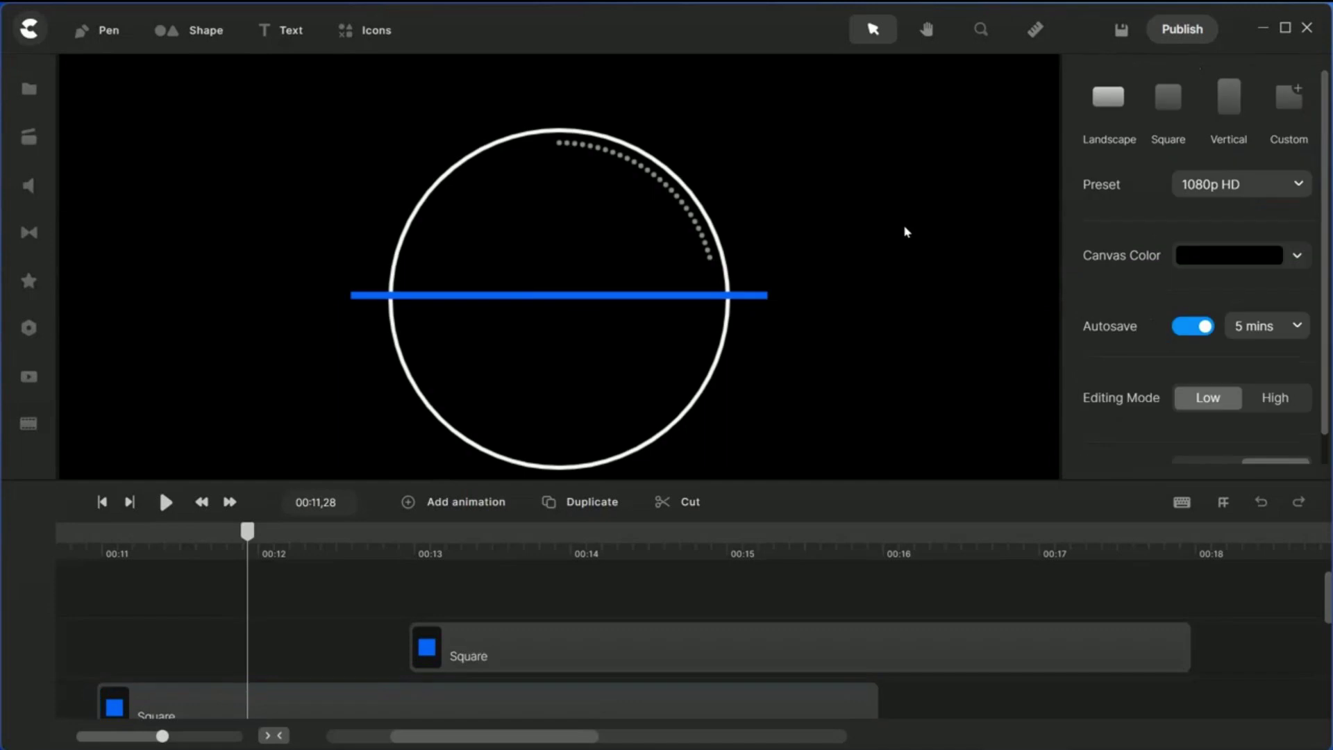
left_click(581, 307)
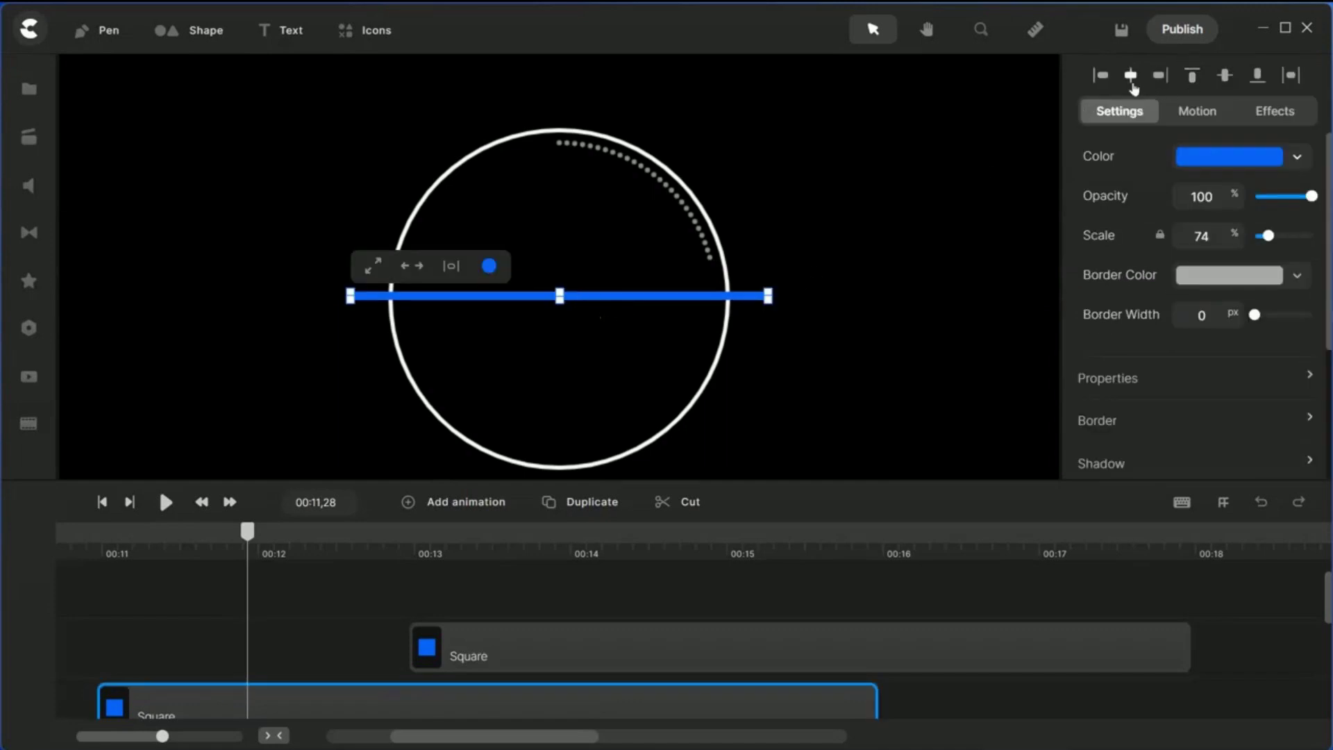
left_click(1225, 75)
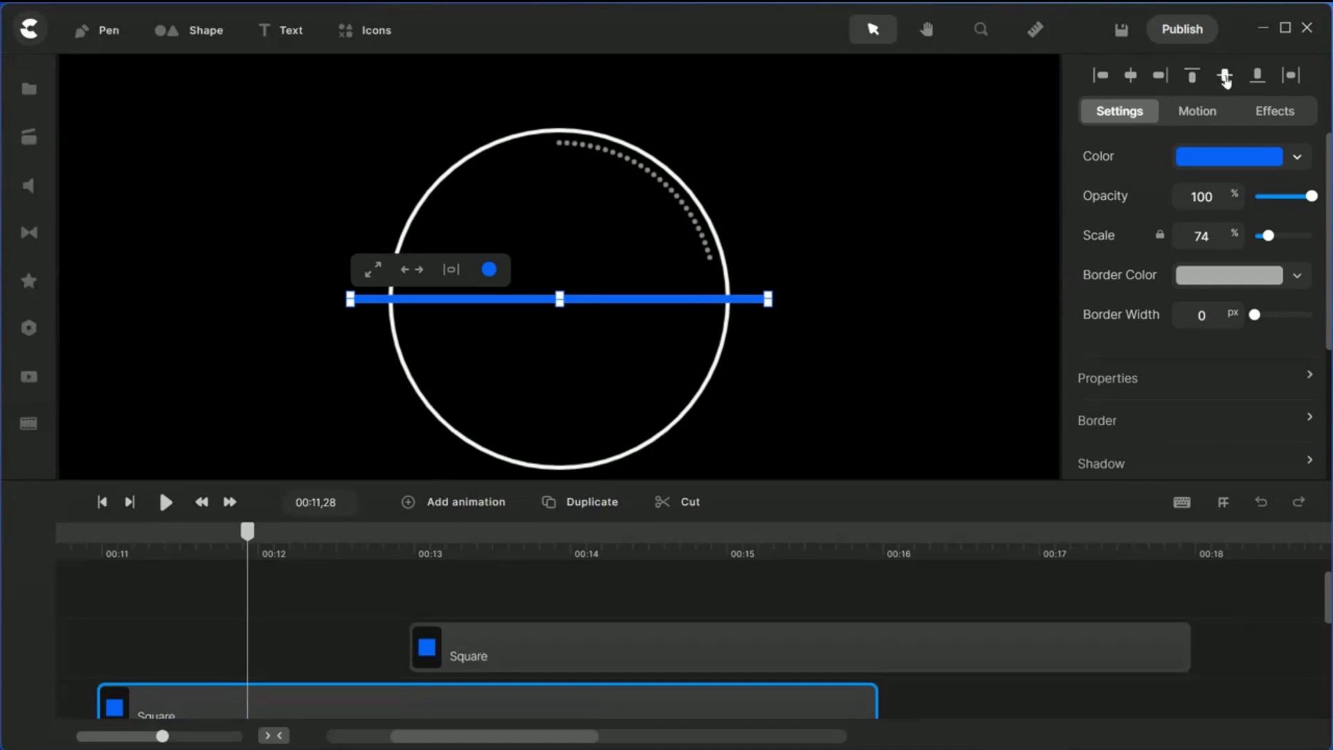
Step: Recolor the narrow line across the circle white (ffffff)
left_click(1295, 157)
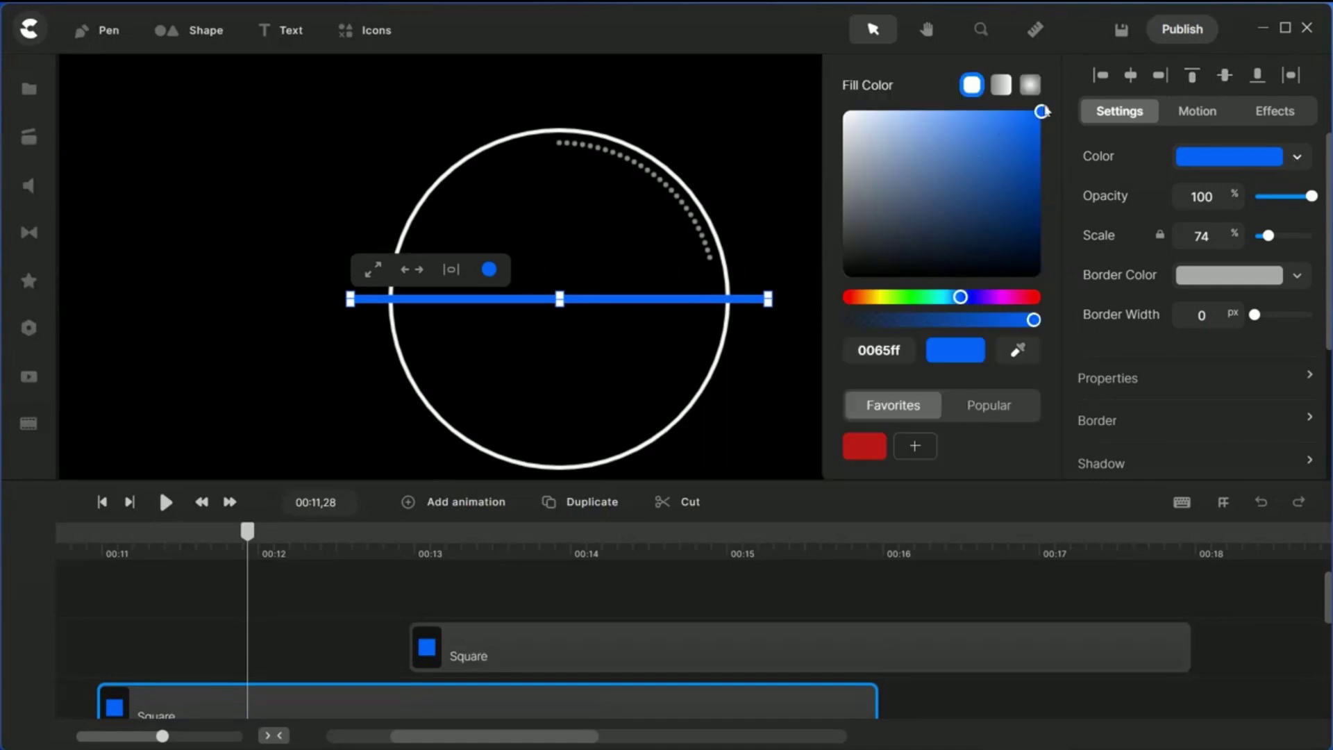
left_click_drag(1040, 115, 765, 147)
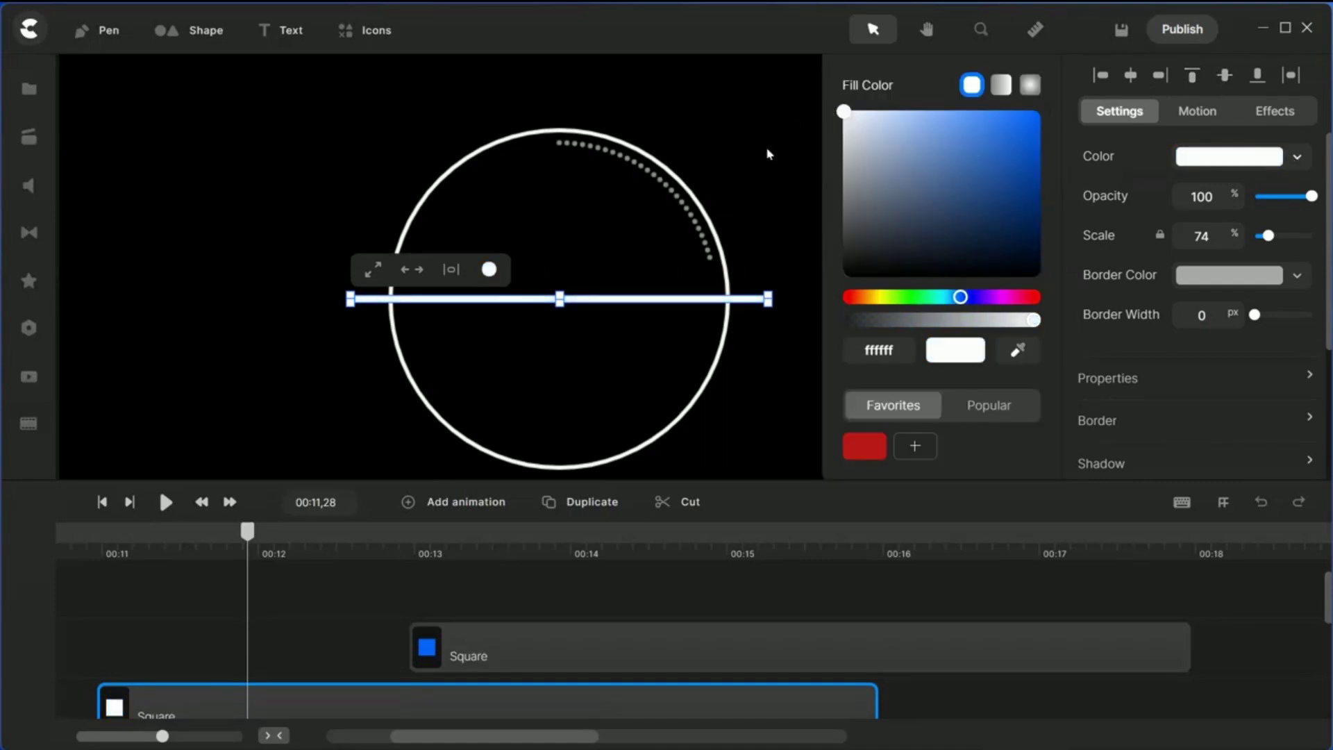
left_click(767, 155)
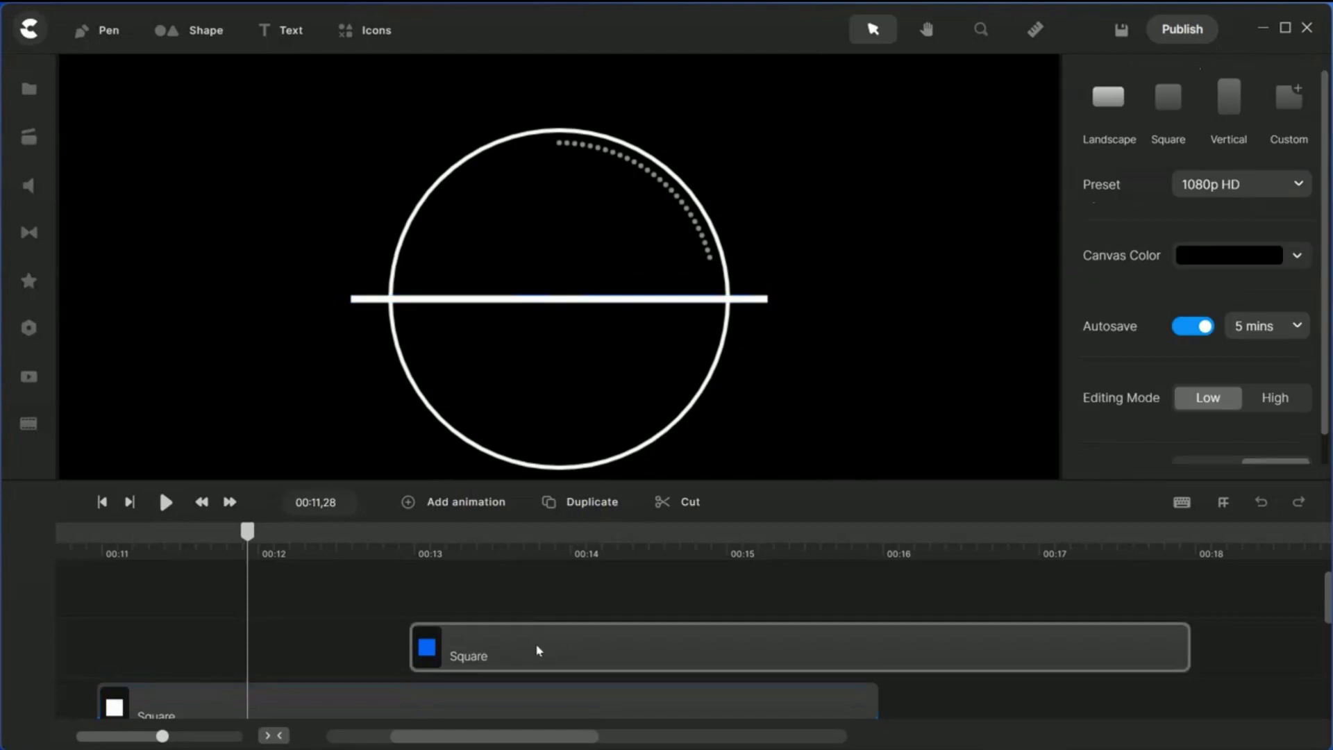
Step: Shift the blue bar's clip earlier to span the playhead at 00:11,28 and reshape the bar into a tall, thin vertical line
left_click_drag(537, 650, 345, 627)
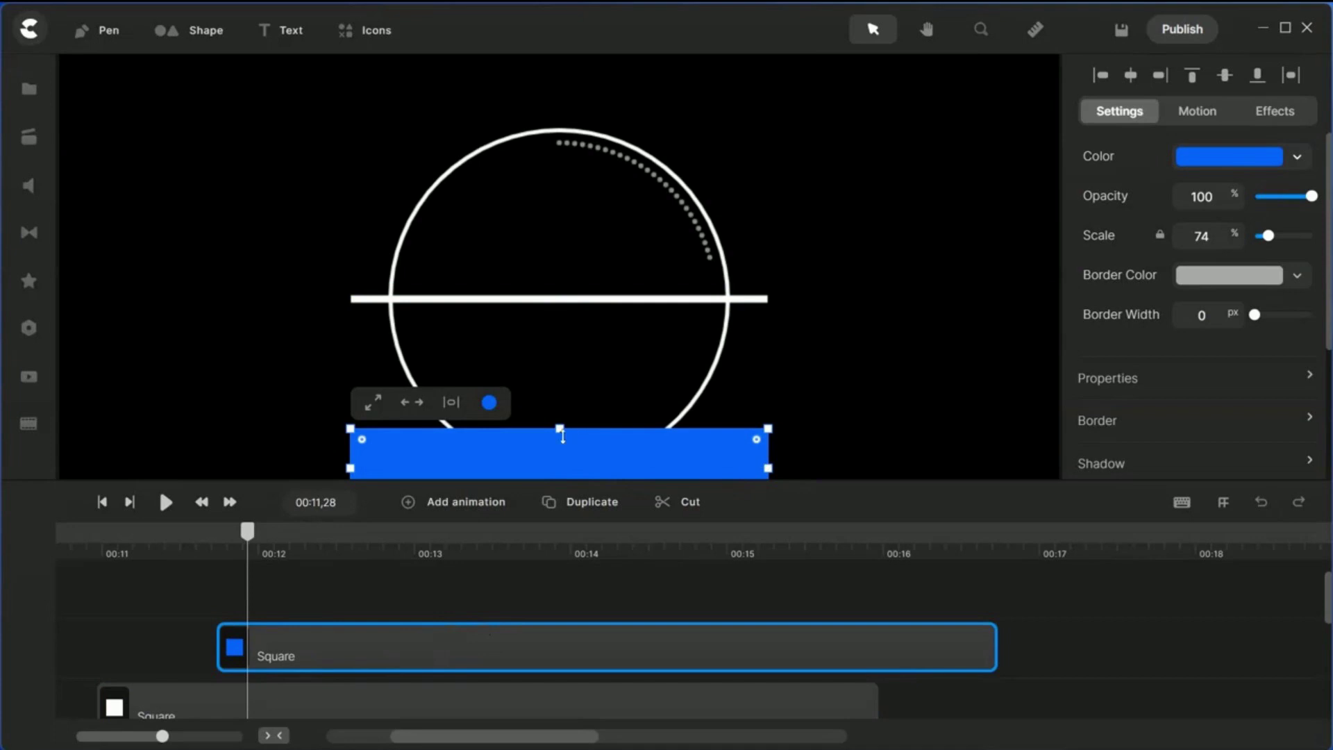
left_click_drag(563, 433, 592, 110)
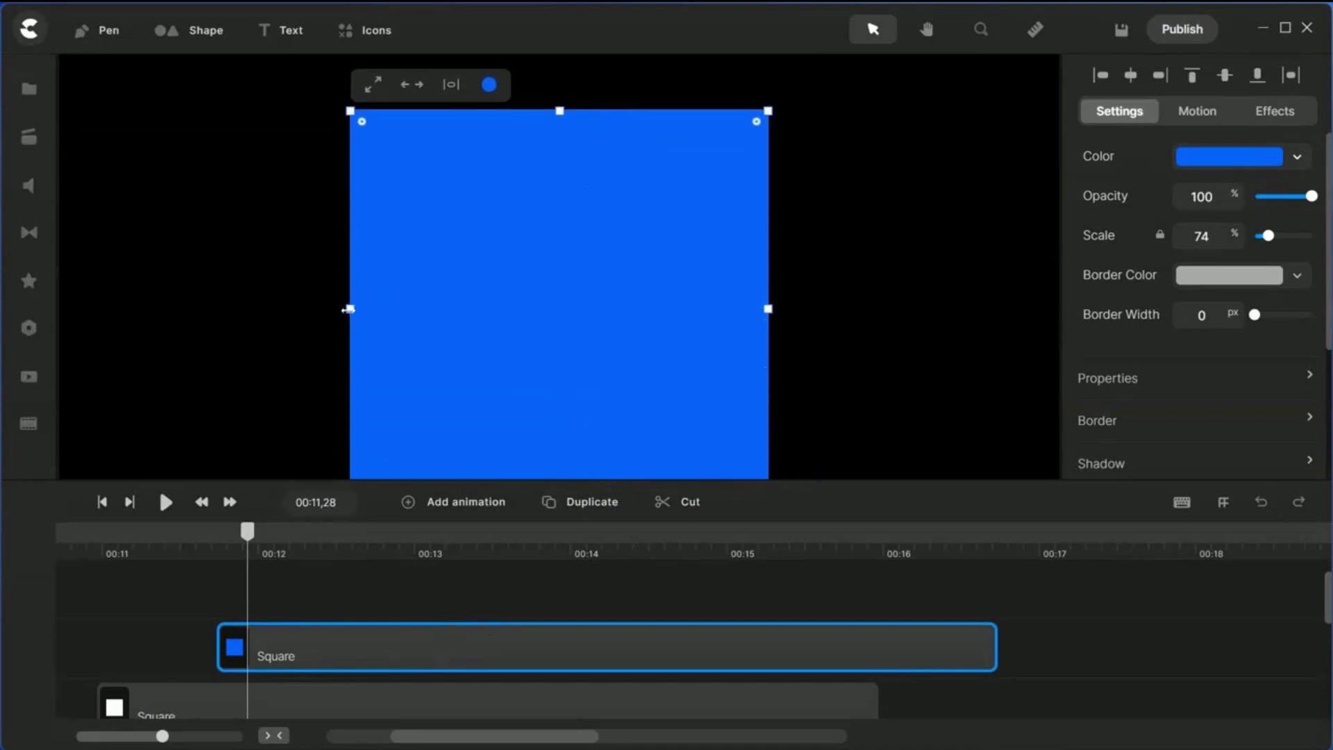
left_click_drag(349, 309, 530, 309)
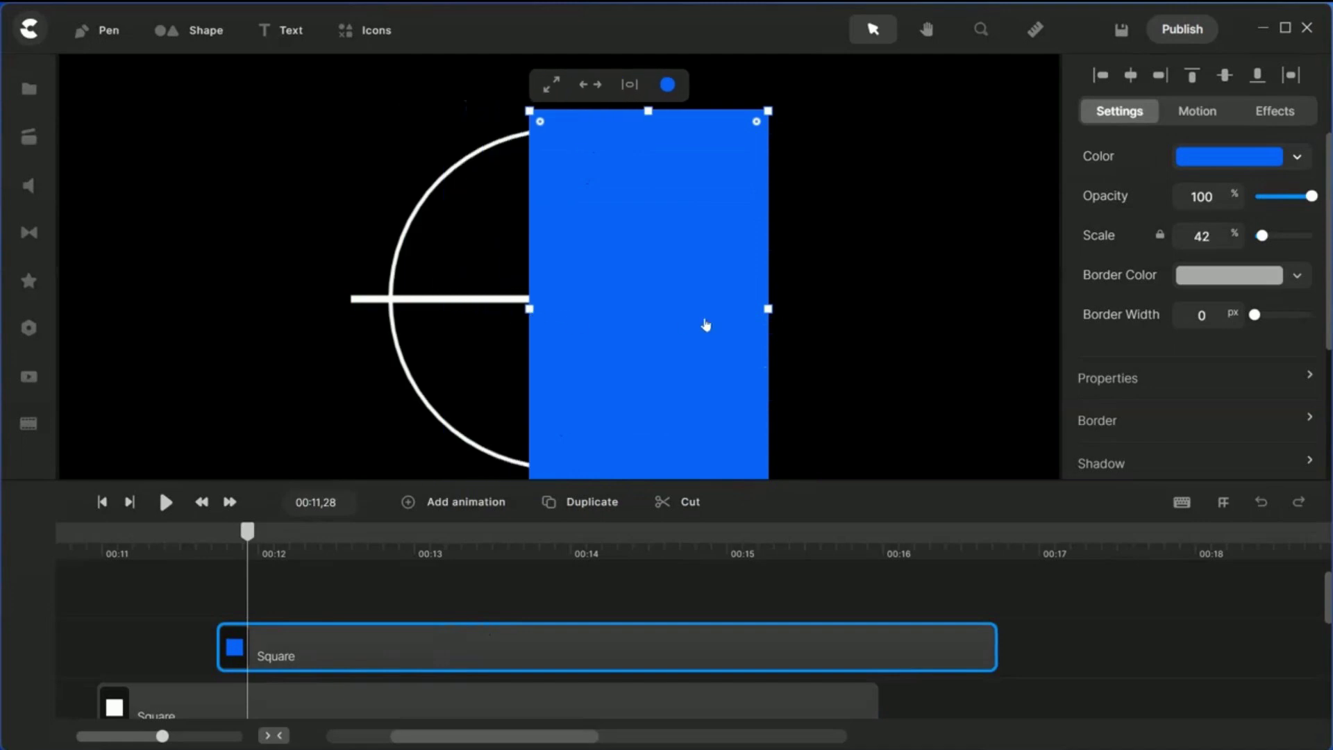
left_click_drag(768, 309, 536, 347)
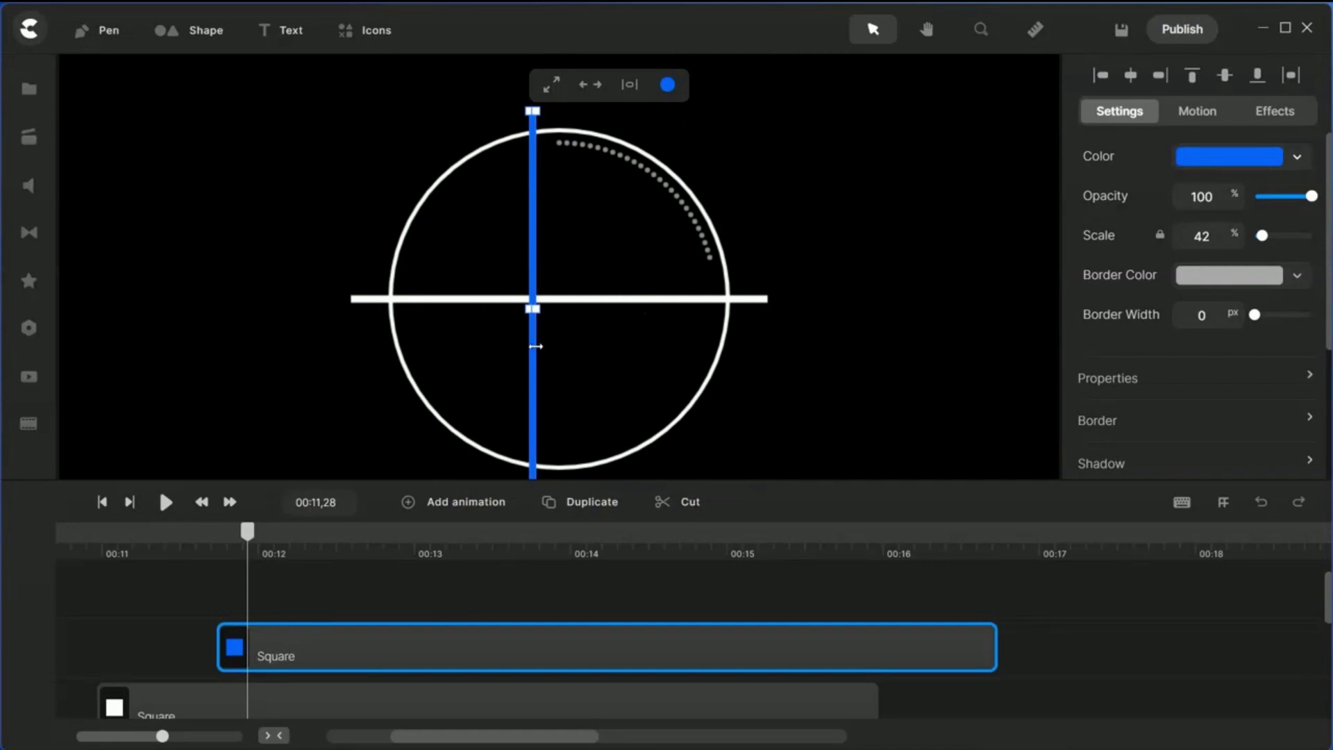
Step: Center the vertical line horizontally and vertically on the canvas and recolor it white (ffffff)
left_click(1130, 76)
left_click(1226, 77)
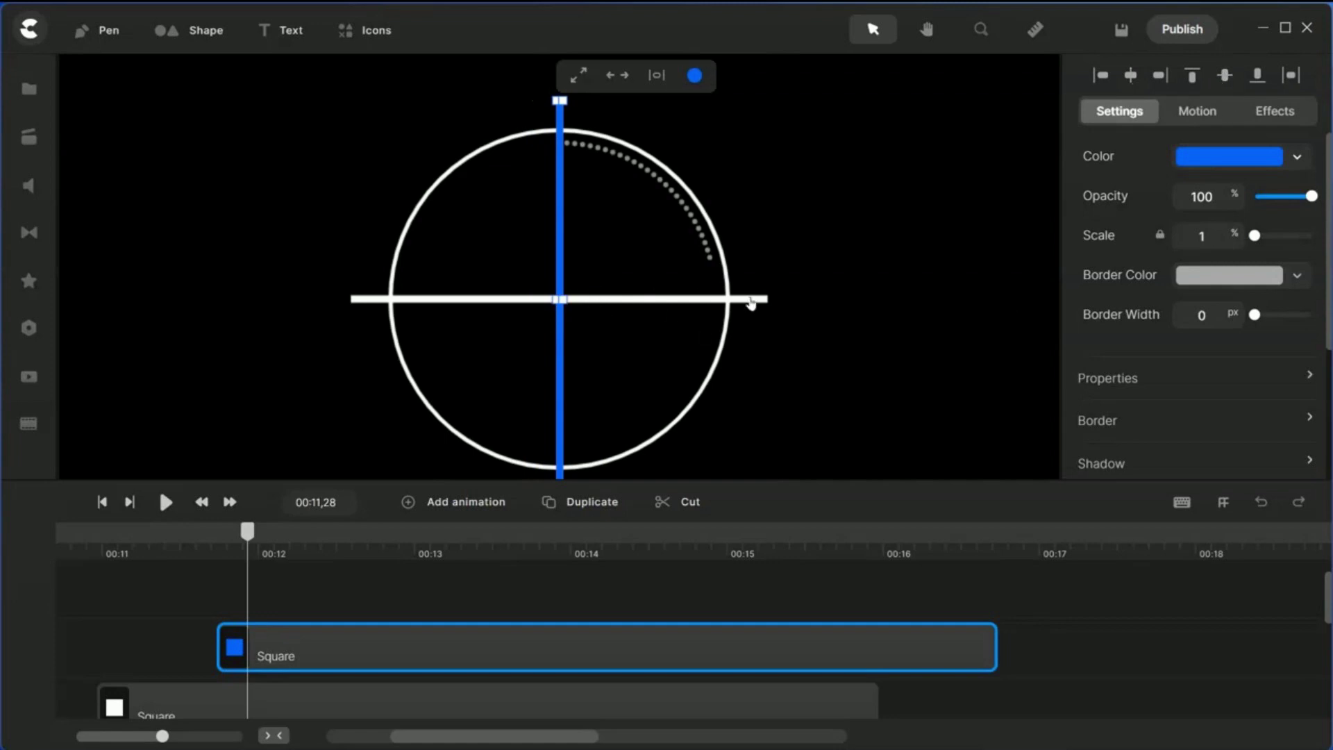
left_click(1296, 158)
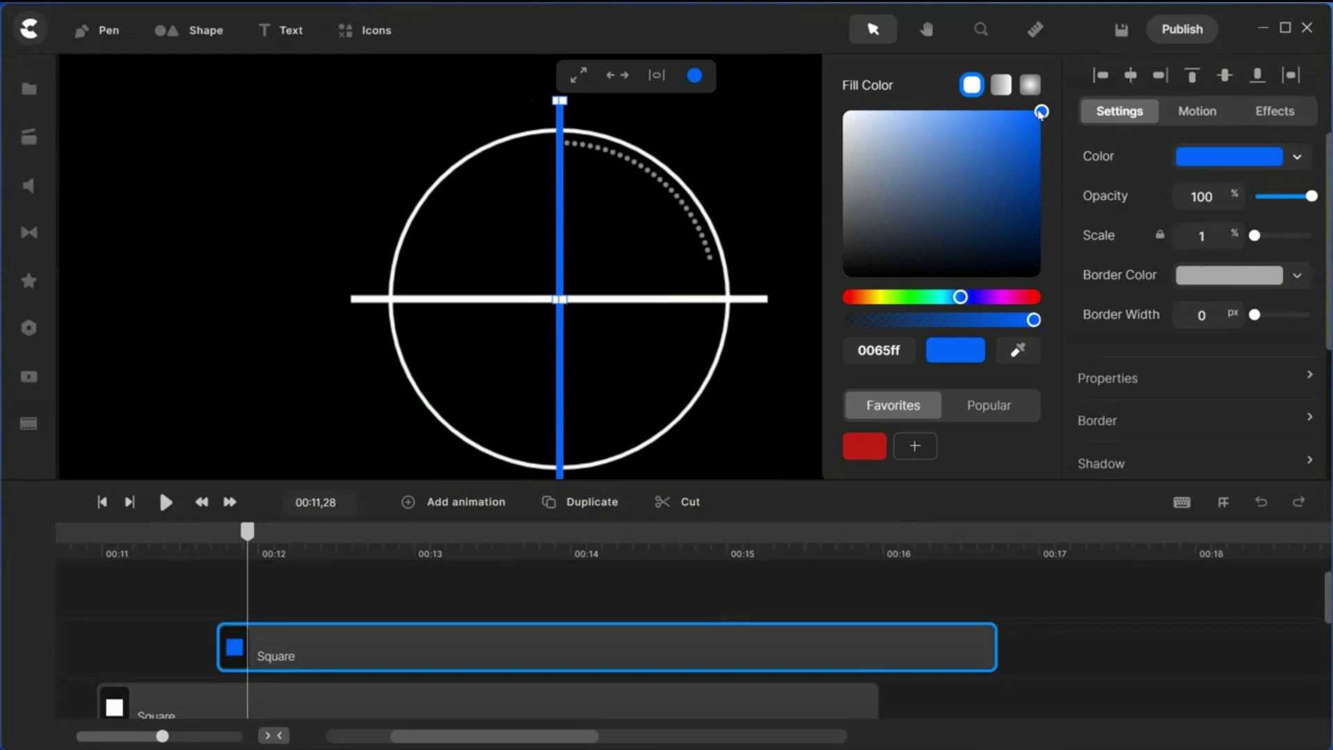
left_click_drag(1039, 113, 826, 115)
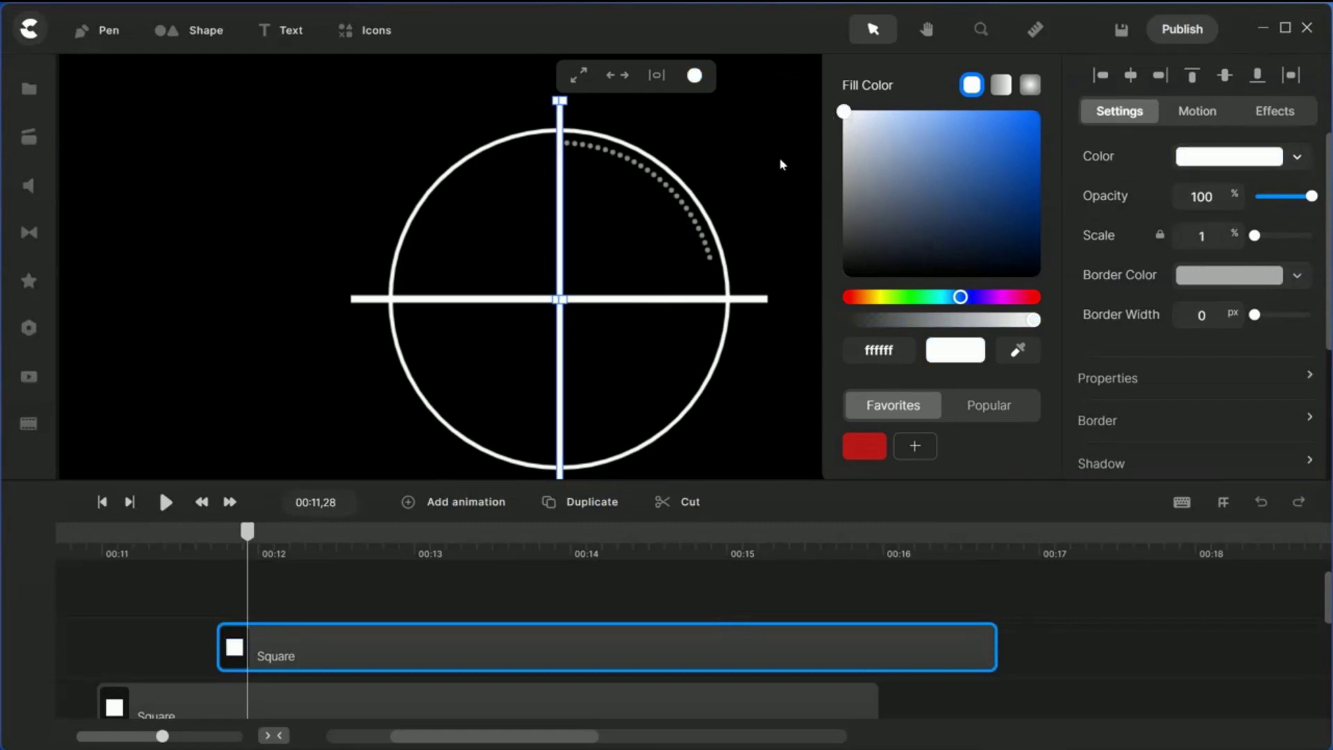
left_click(780, 165)
Step: Shift the vertical line's clip to start together with the horizontal line's clip just before 00:11
left_click(377, 654)
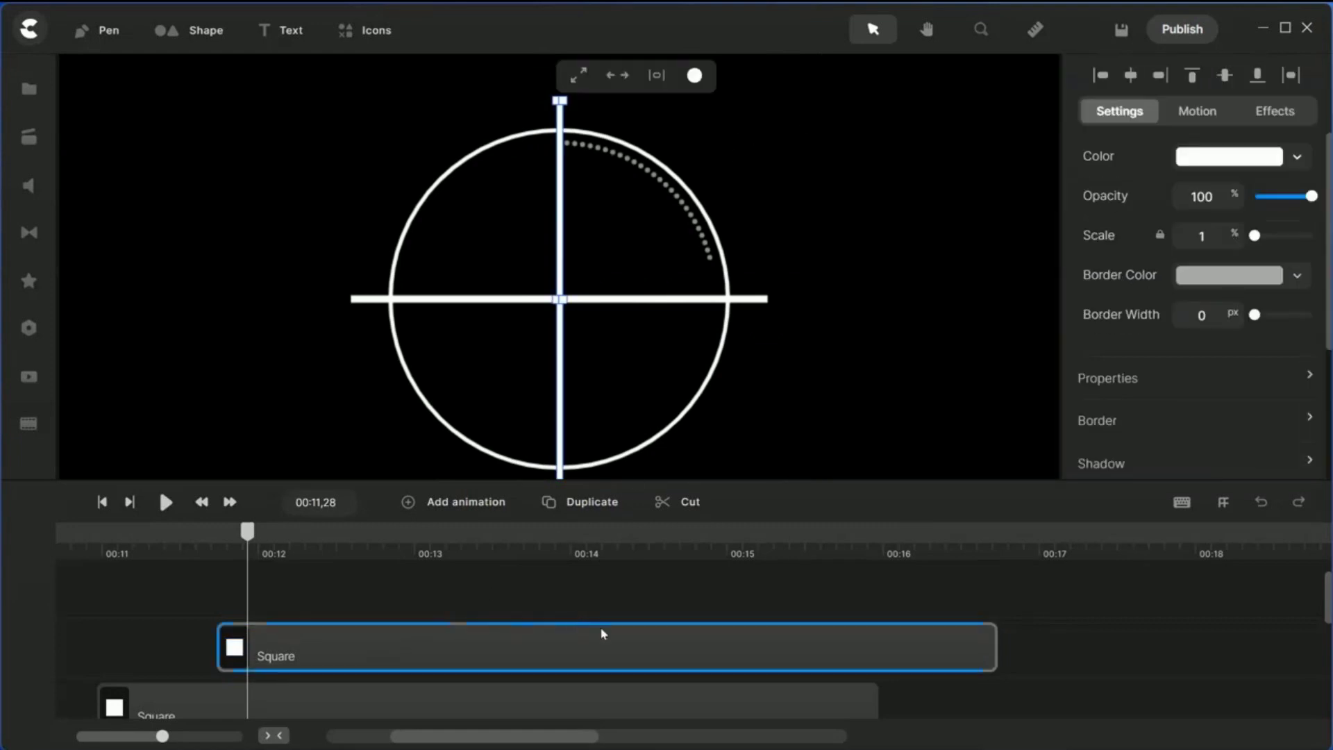
left_click_drag(603, 633, 467, 637)
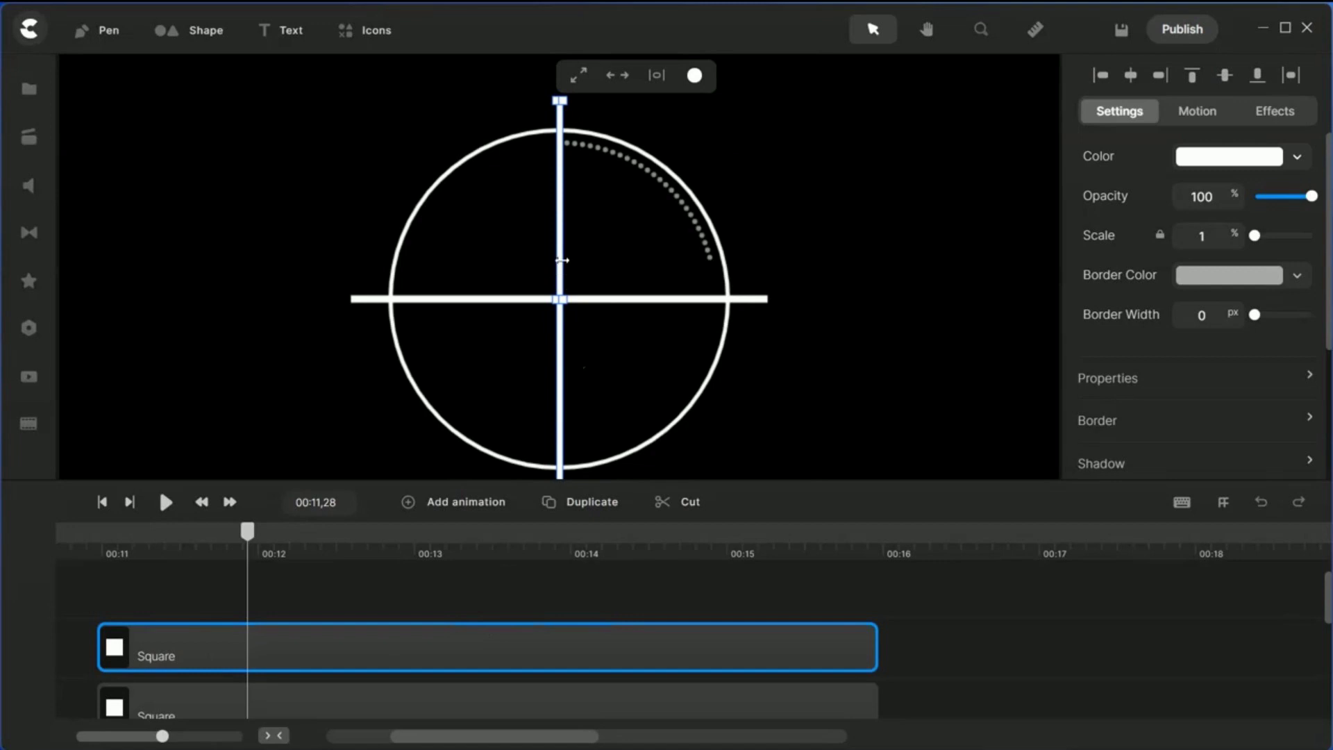
left_click(953, 222)
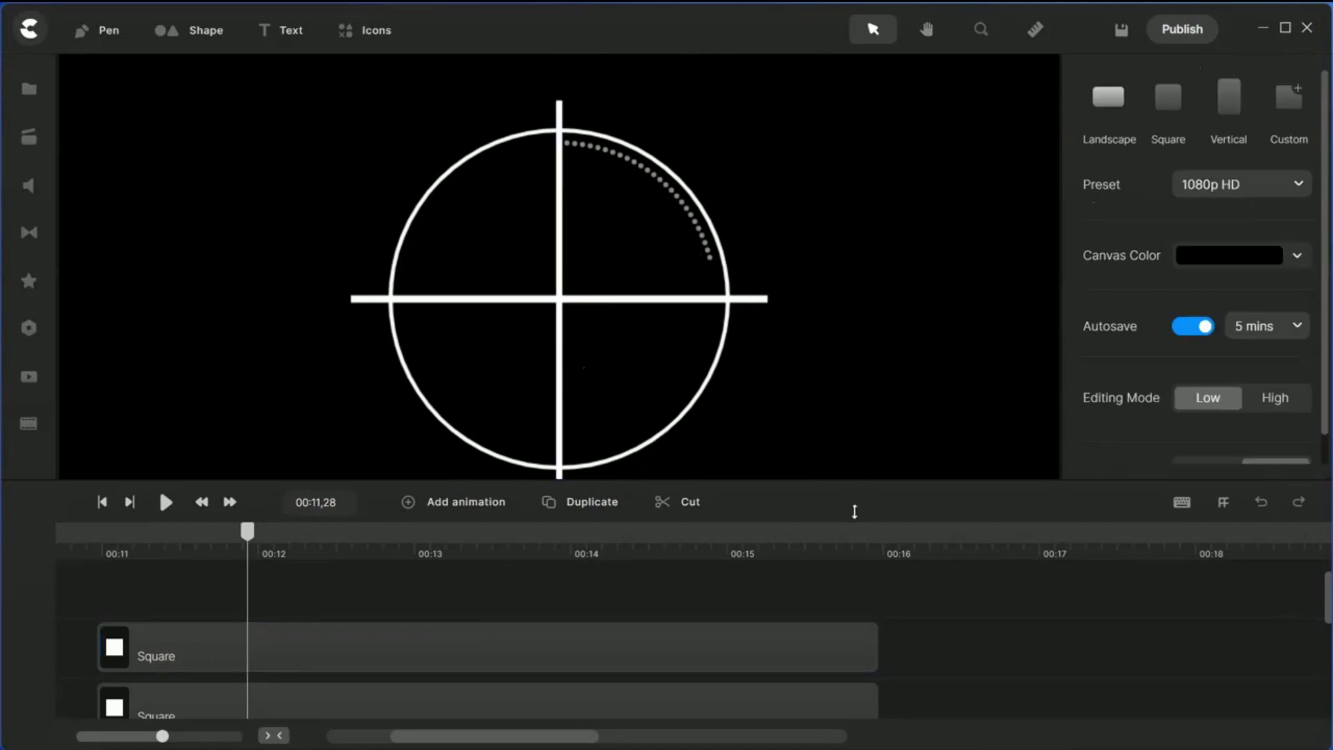
Step: Add a Scale Up entrance animation to the horizontal line's clip
mouse_move(854, 512)
left_mouse_down()
mouse_move(856, 542)
mouse_move(874, 435)
mouse_move(857, 509)
left_mouse_up()
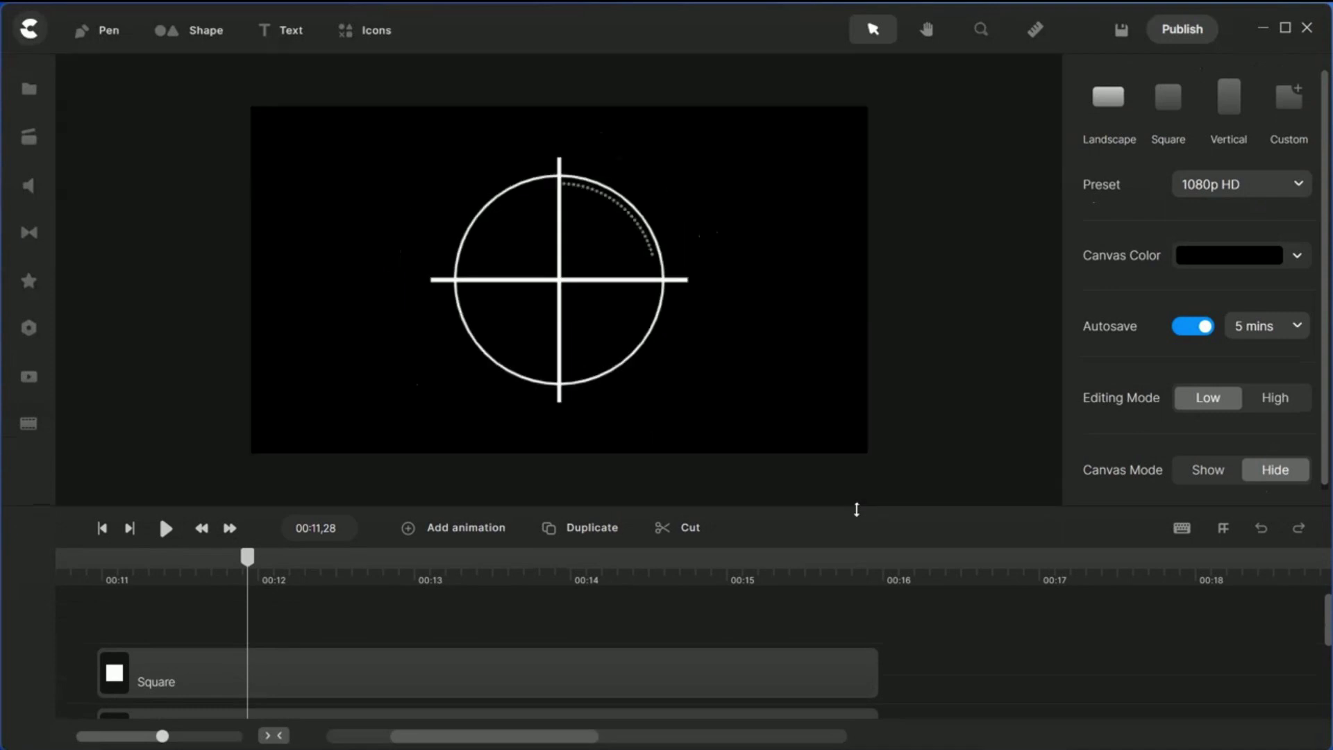
left_click_drag(885, 507, 877, 460)
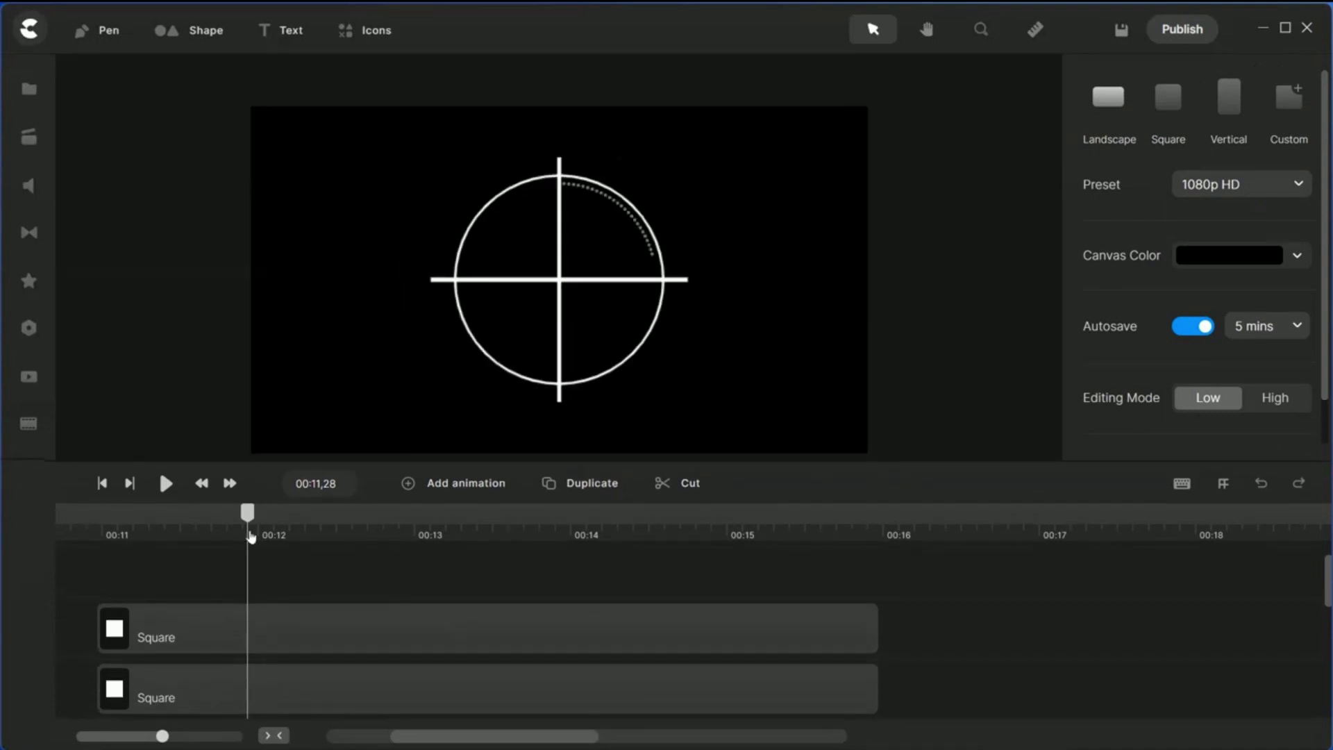
left_click_drag(247, 512, 92, 592)
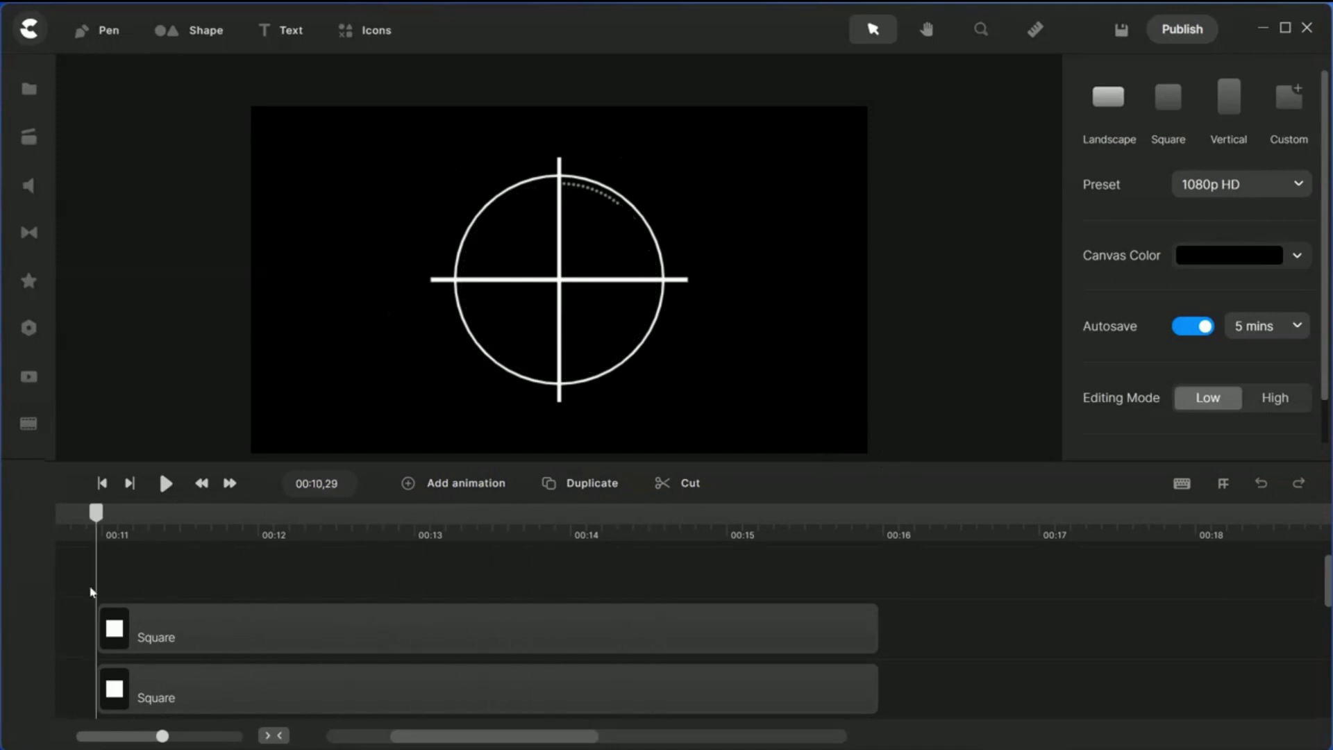
left_click(271, 689)
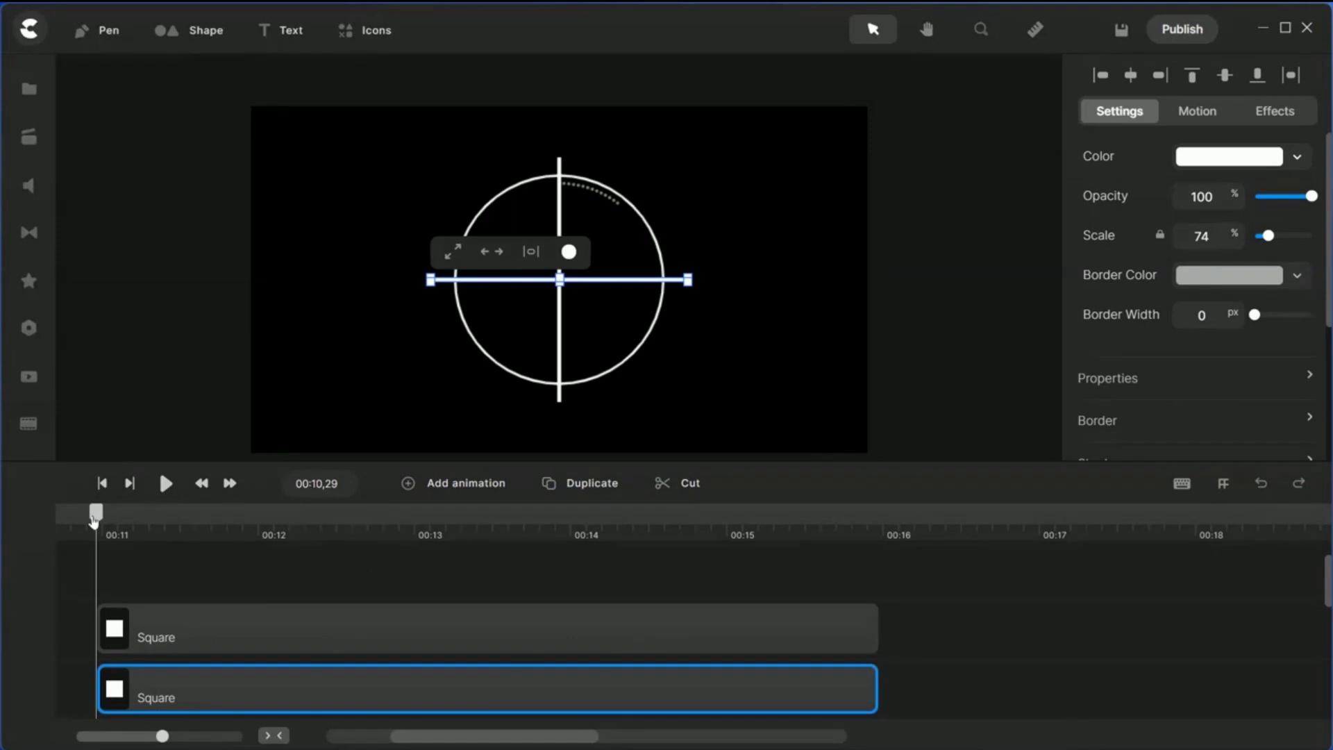
left_click(1203, 112)
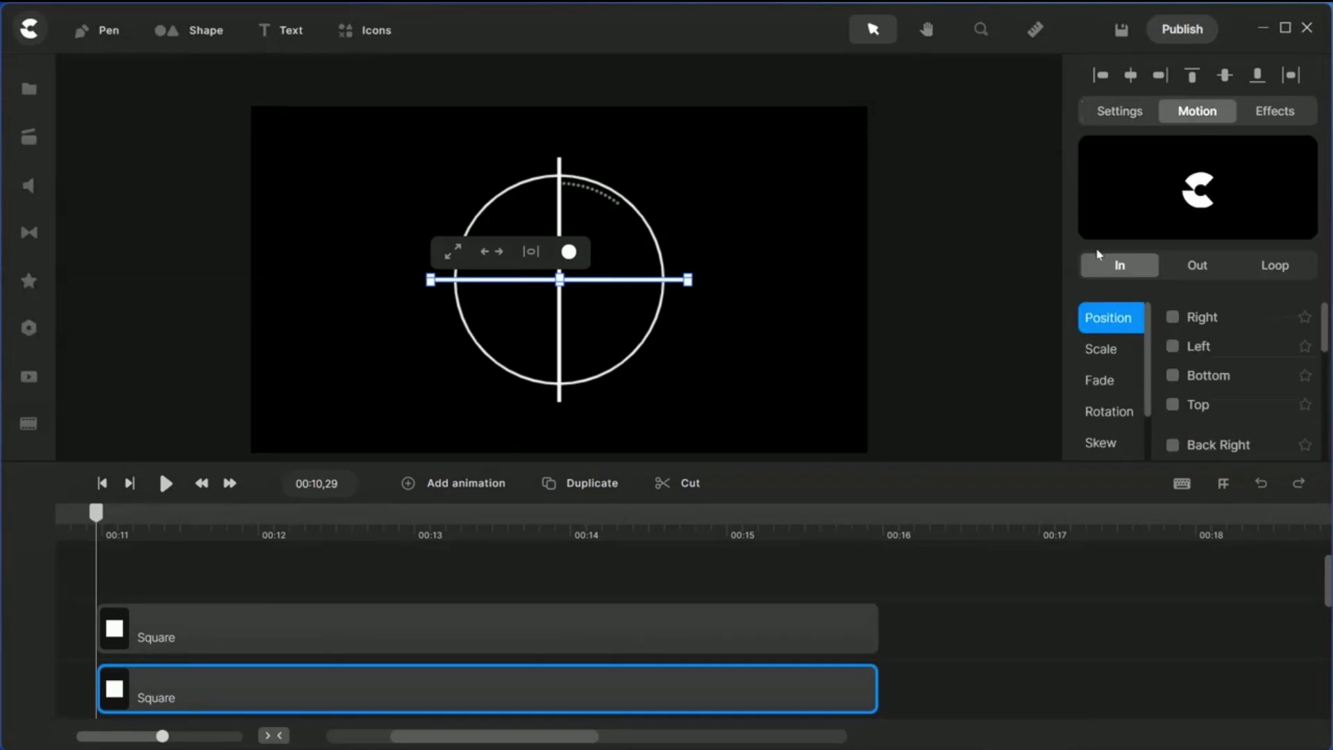
left_click(1102, 351)
left_click(1174, 319)
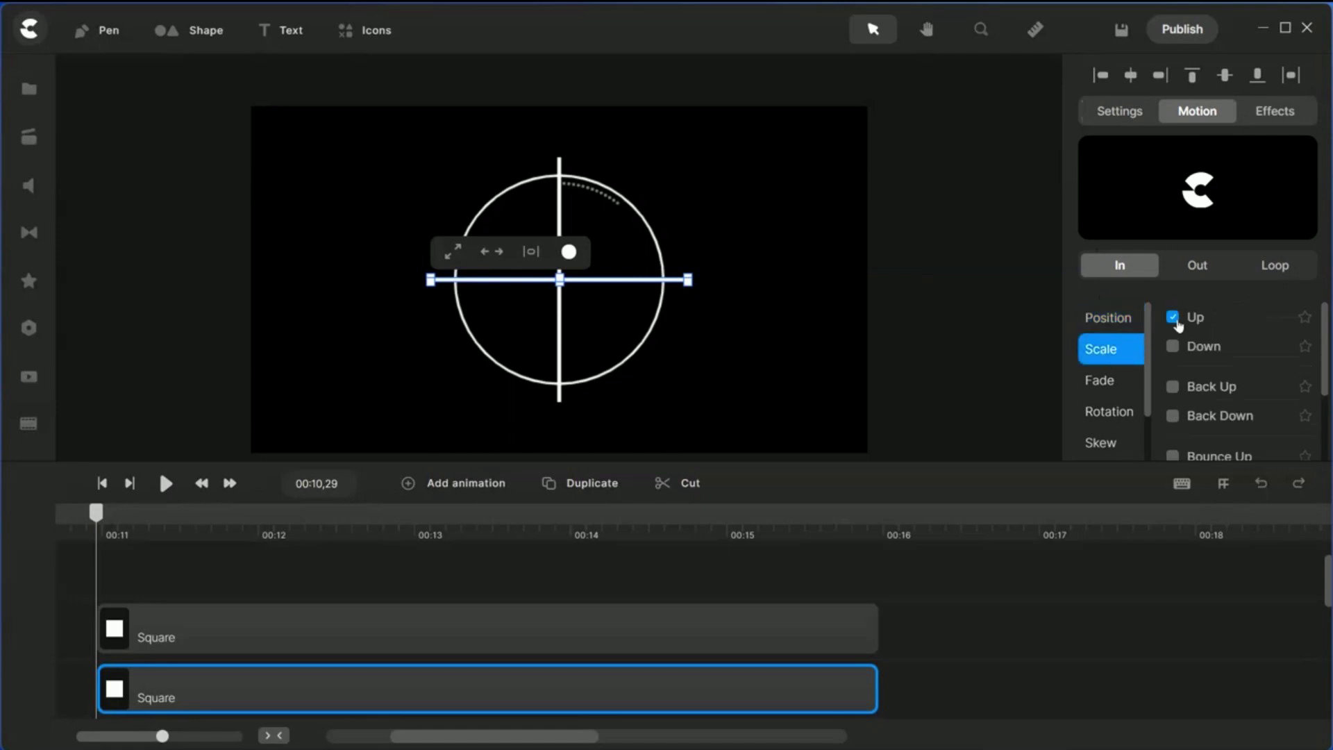
left_click(1175, 319)
left_click(1172, 319)
left_click(105, 514)
left_click_drag(107, 515, 580, 583)
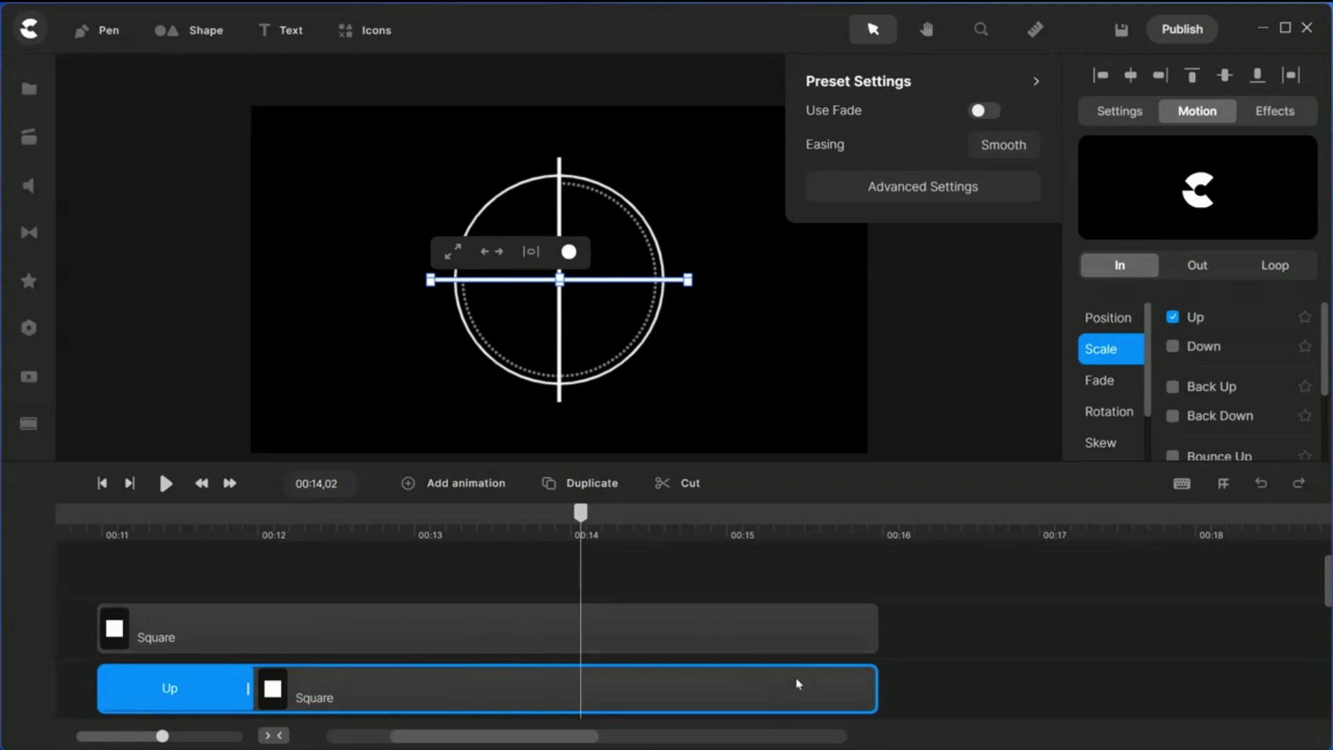
Step: Add a Scale Down exit animation to the horizontal line and lengthen both its animations until they almost meet near the clip's middle
left_click(1195, 274)
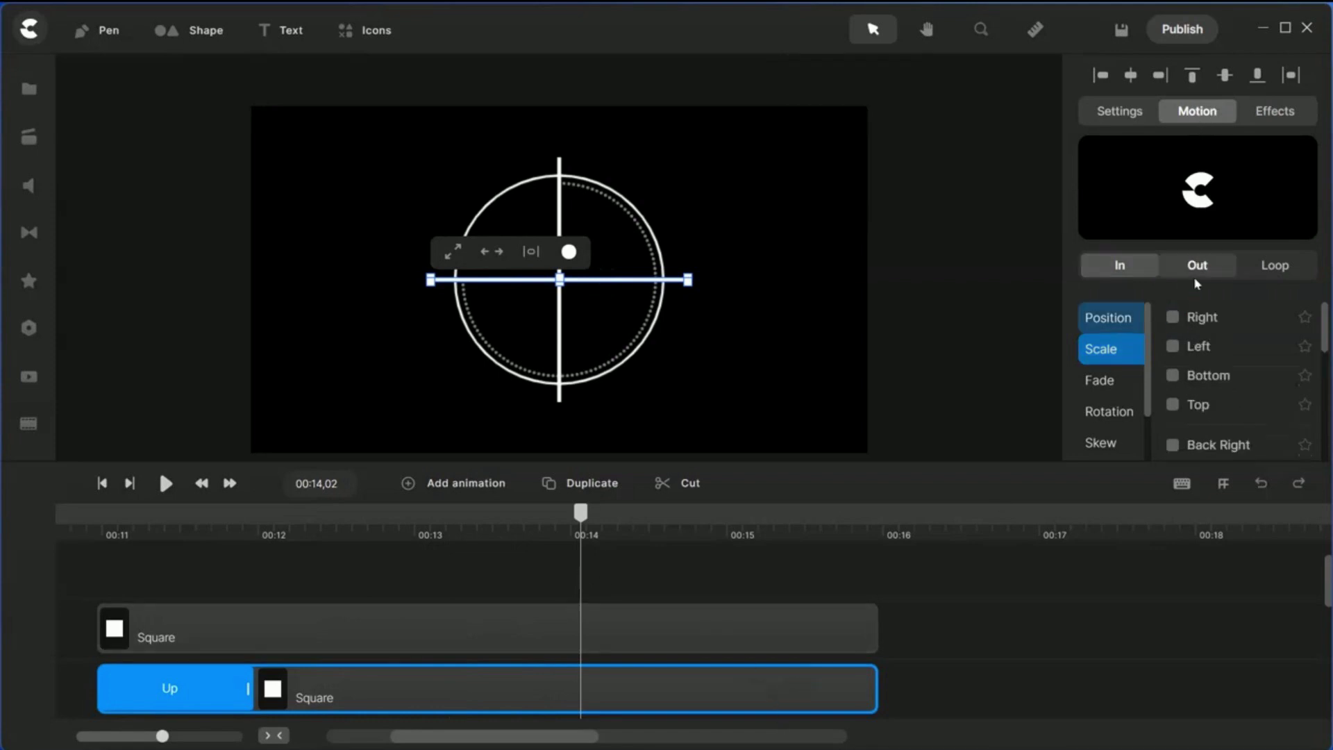
left_click(1104, 350)
left_click(1172, 346)
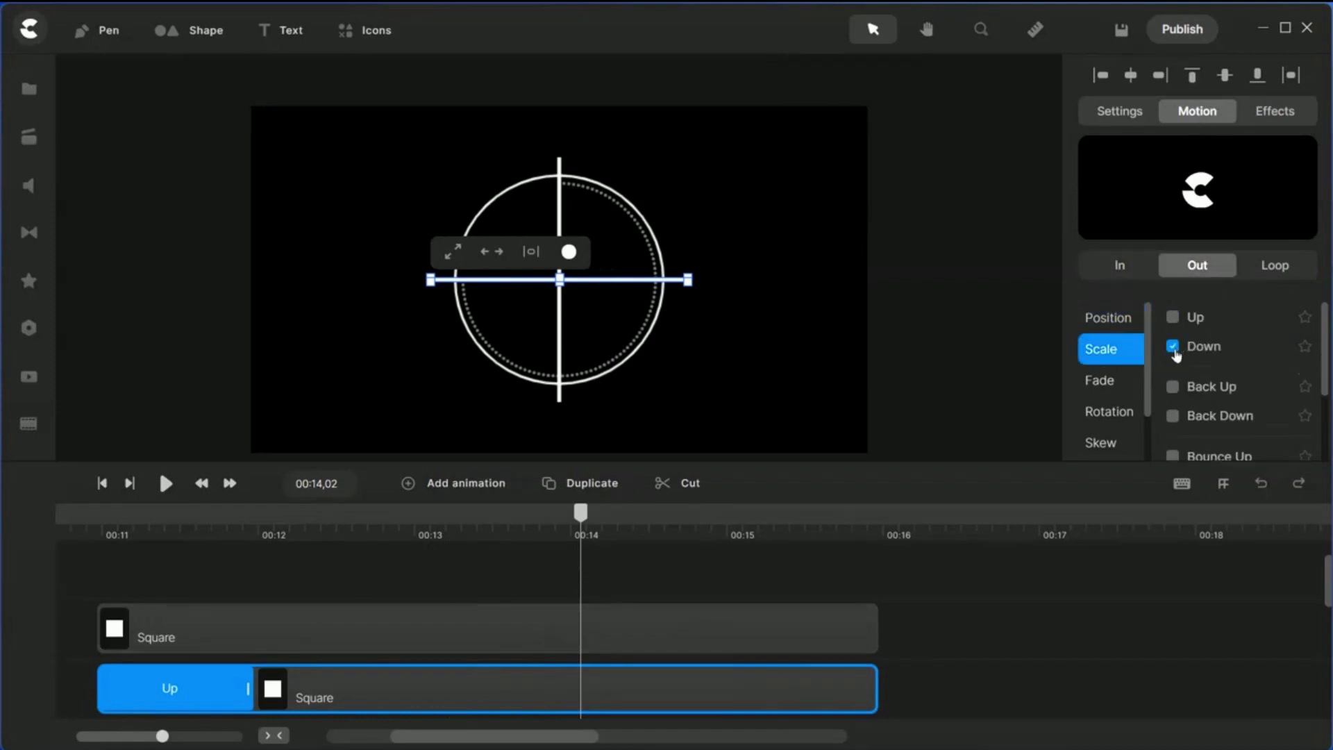
left_click_drag(725, 688, 544, 690)
left_click_drag(249, 688, 529, 690)
left_click(544, 700)
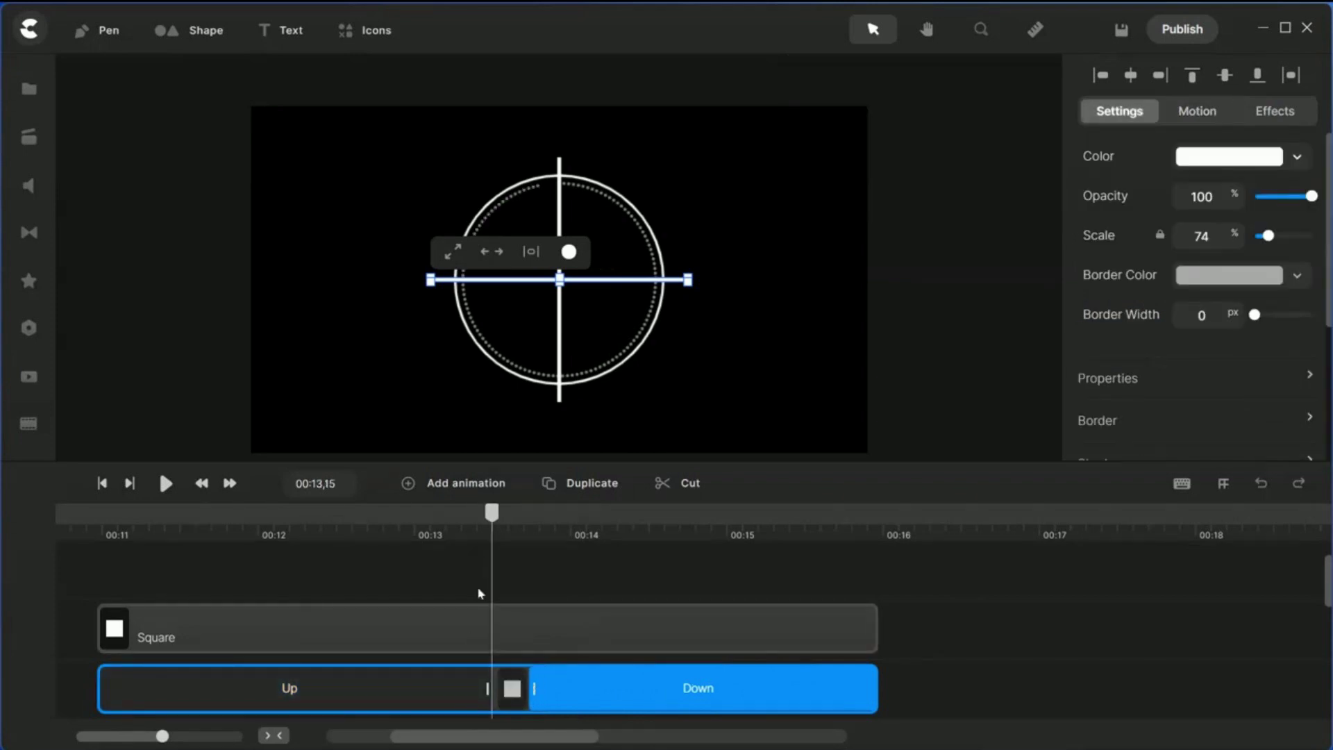
Step: Copy the horizontal line's Up and Down animations onto the vertical line's clip and preview the start up to 00:11,08
left_click_drag(491, 513, 104, 562)
left_click(371, 691)
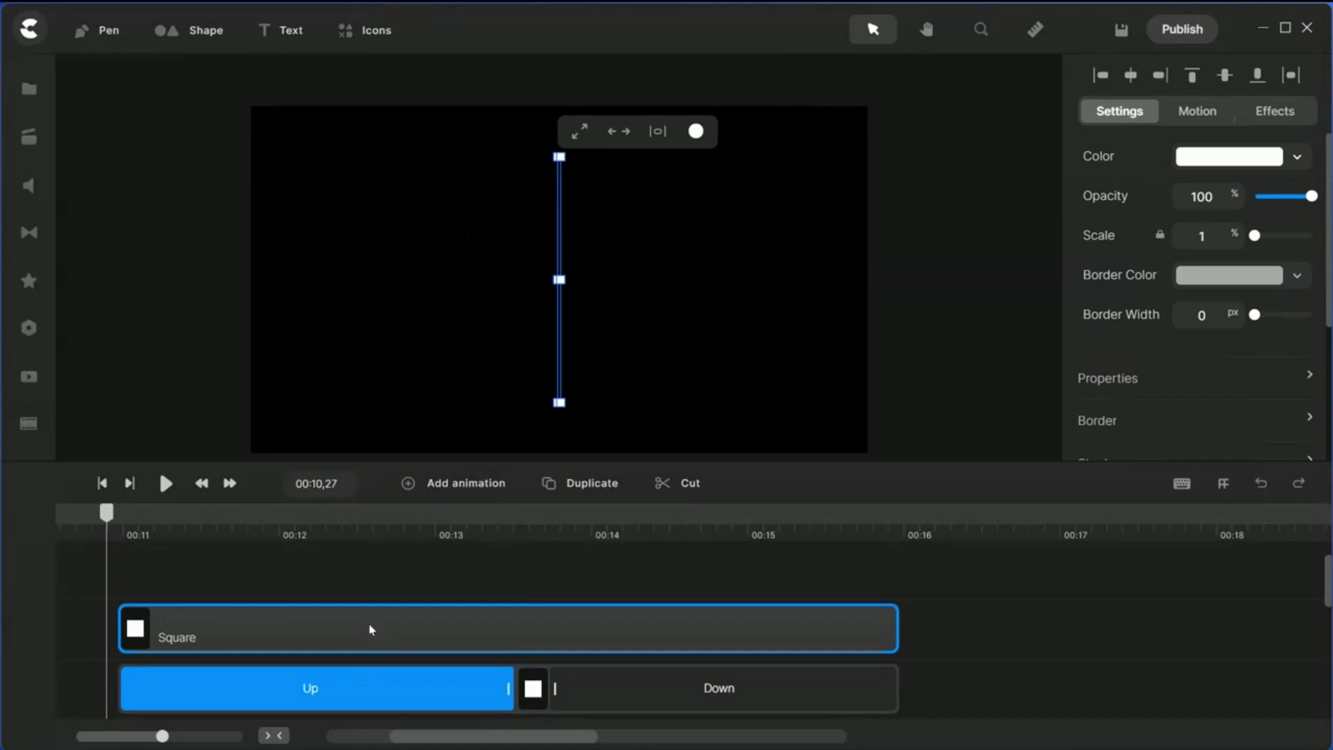
key("ctrl+v")
left_click(635, 690)
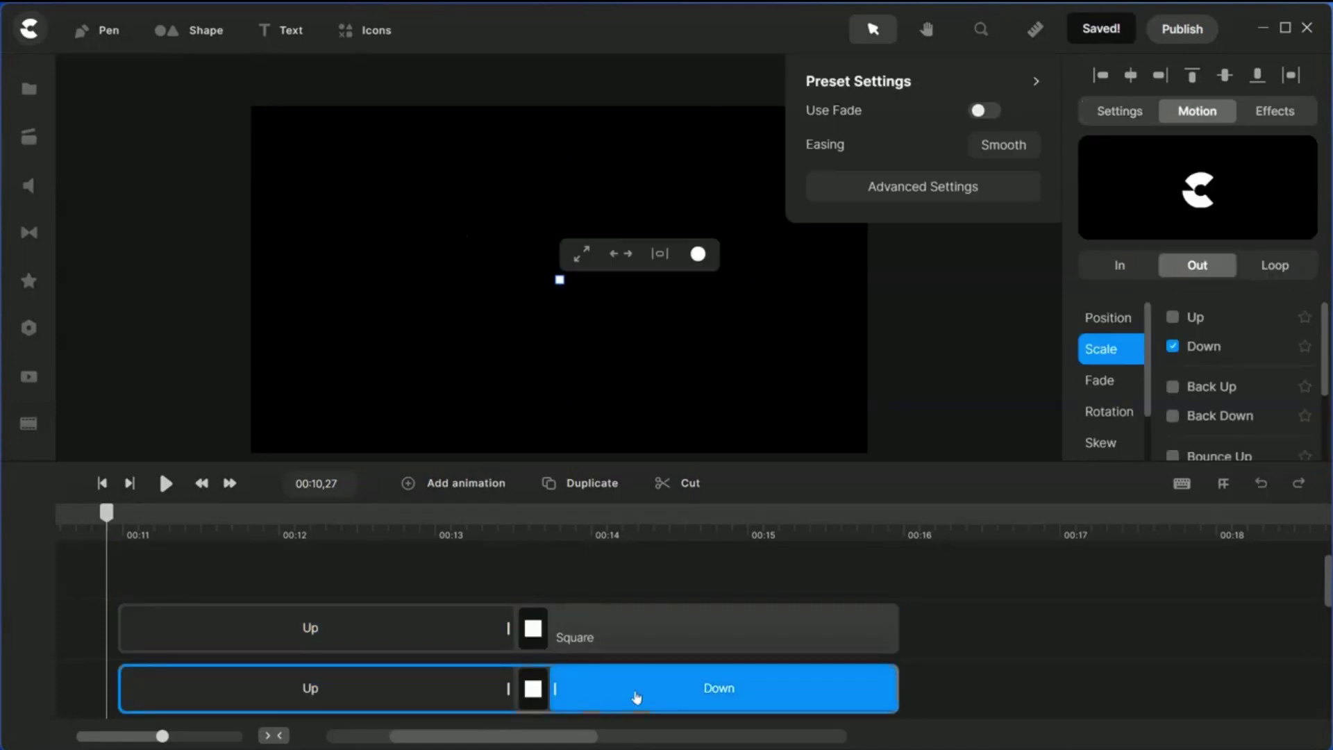
left_click(686, 628)
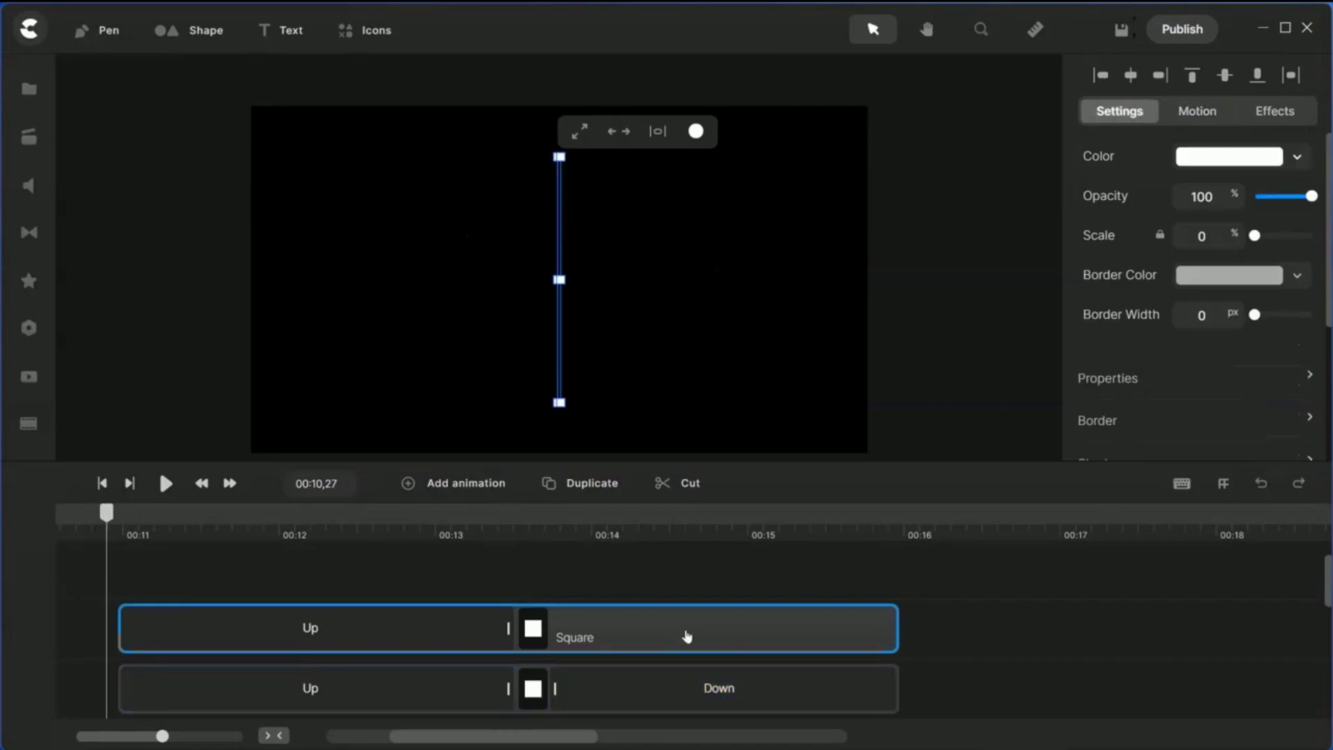
key("ctrl+v")
left_click(133, 347)
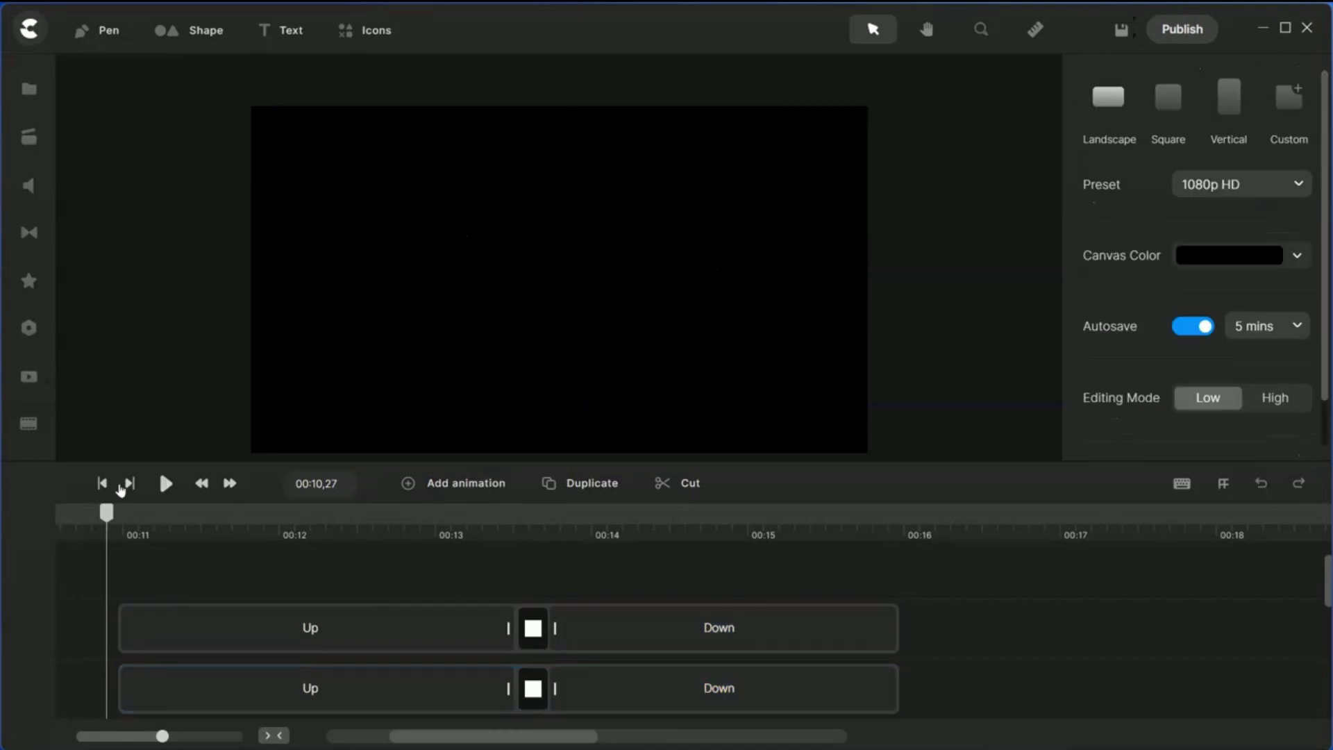
left_click_drag(91, 524, 164, 617)
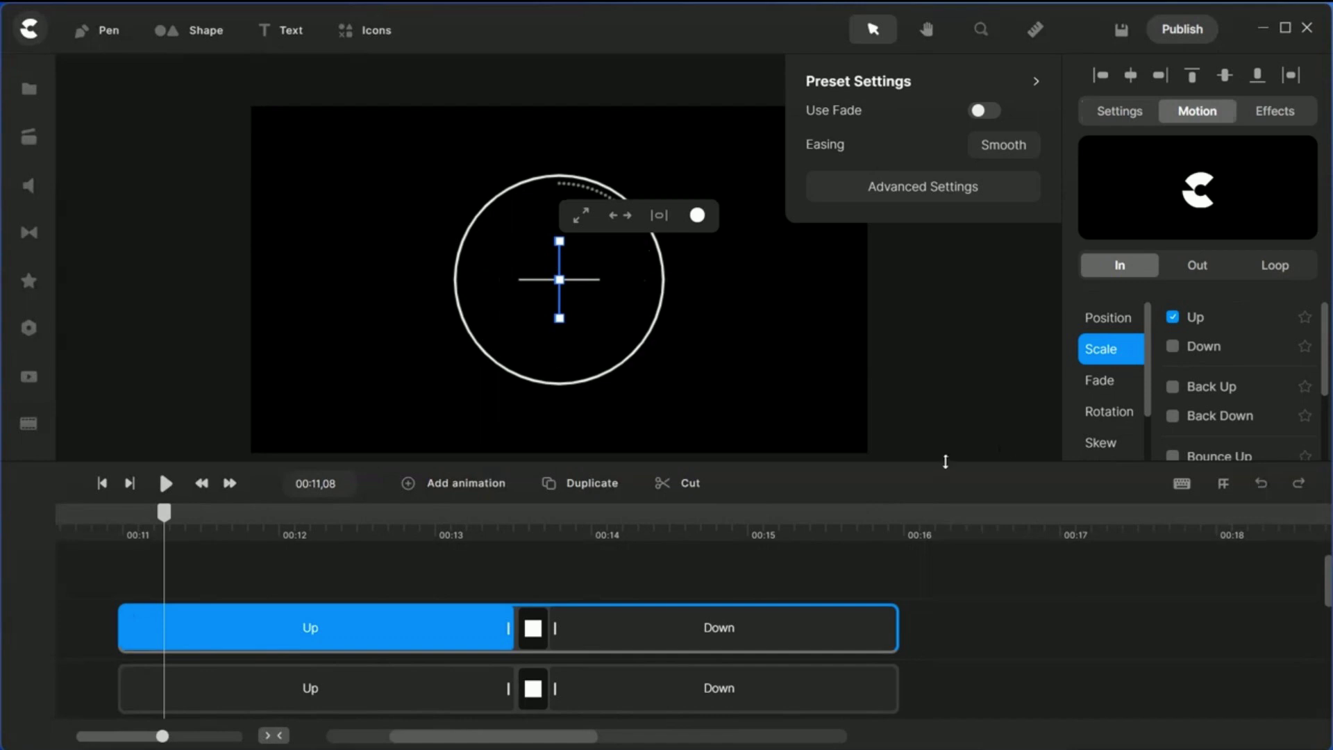
Step: Set the playhead to 00:11,00 and group the two line clips, the arc and the circle into one group
left_click_drag(946, 461, 945, 371)
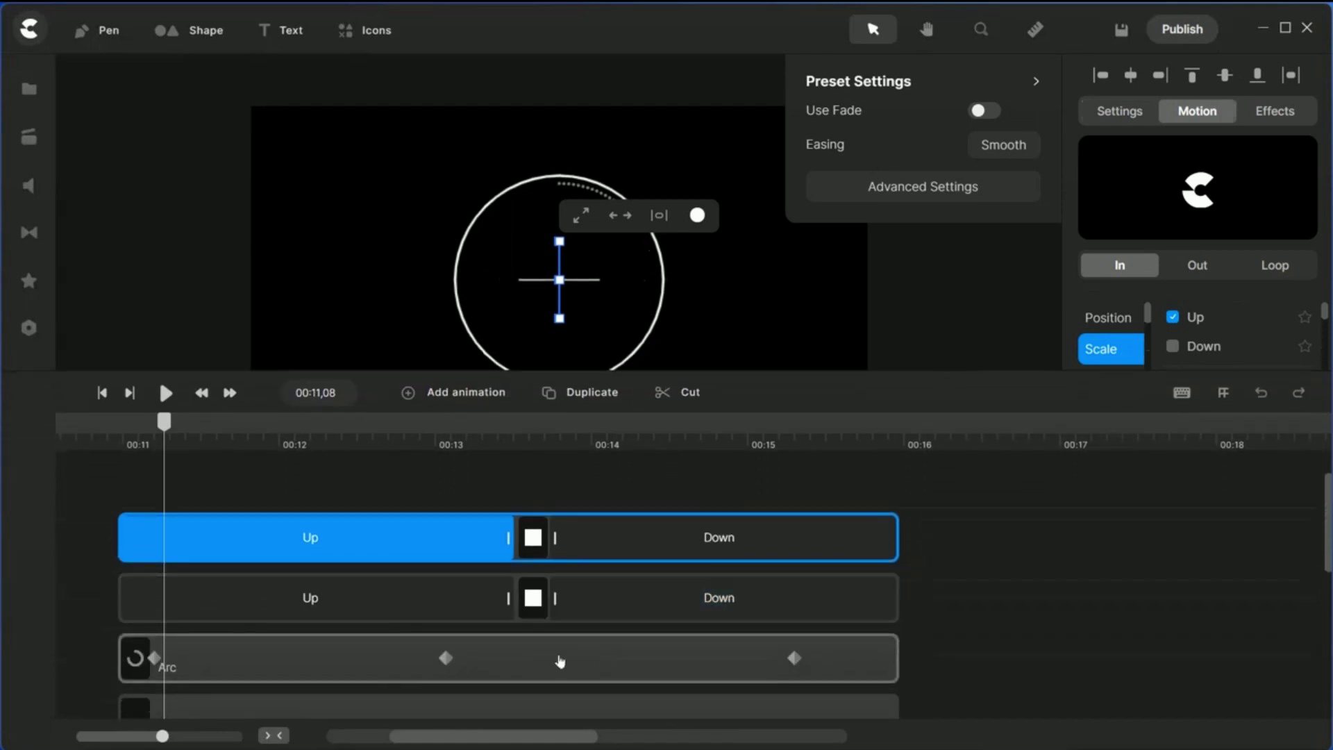
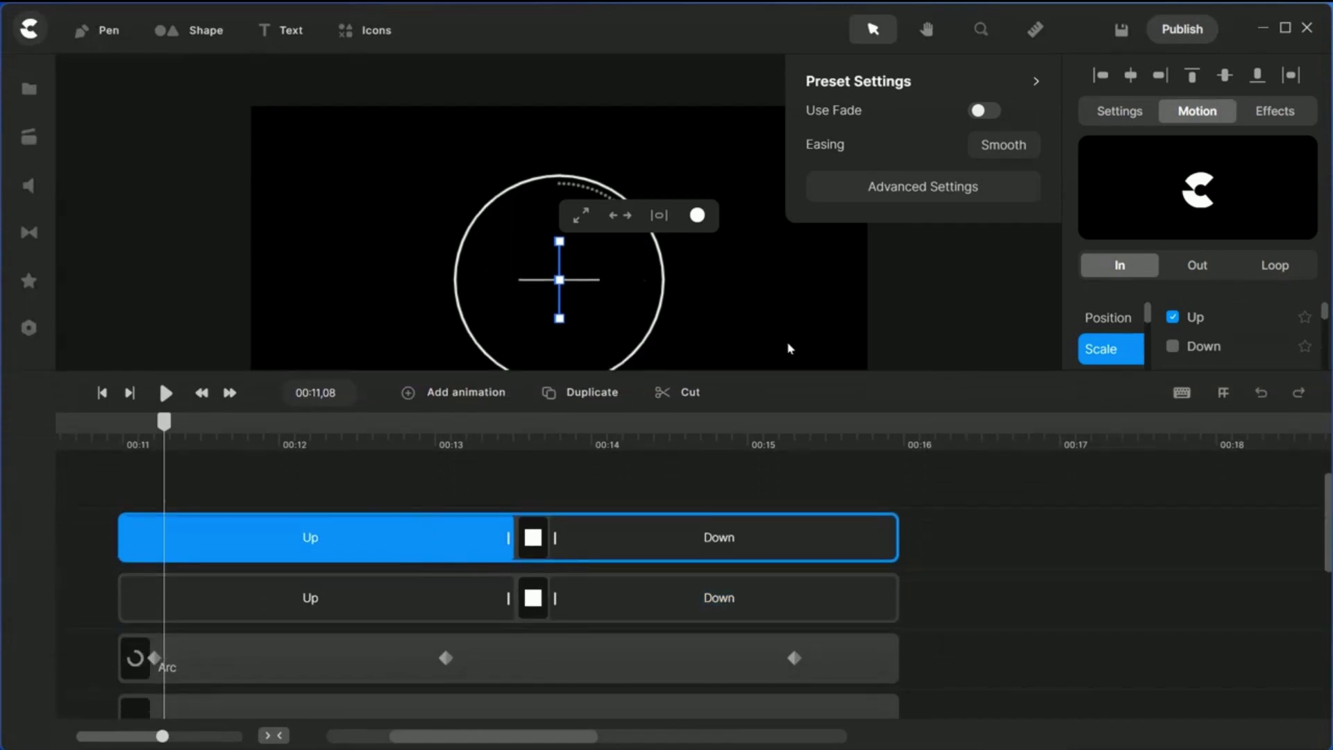
left_click_drag(916, 373, 918, 453)
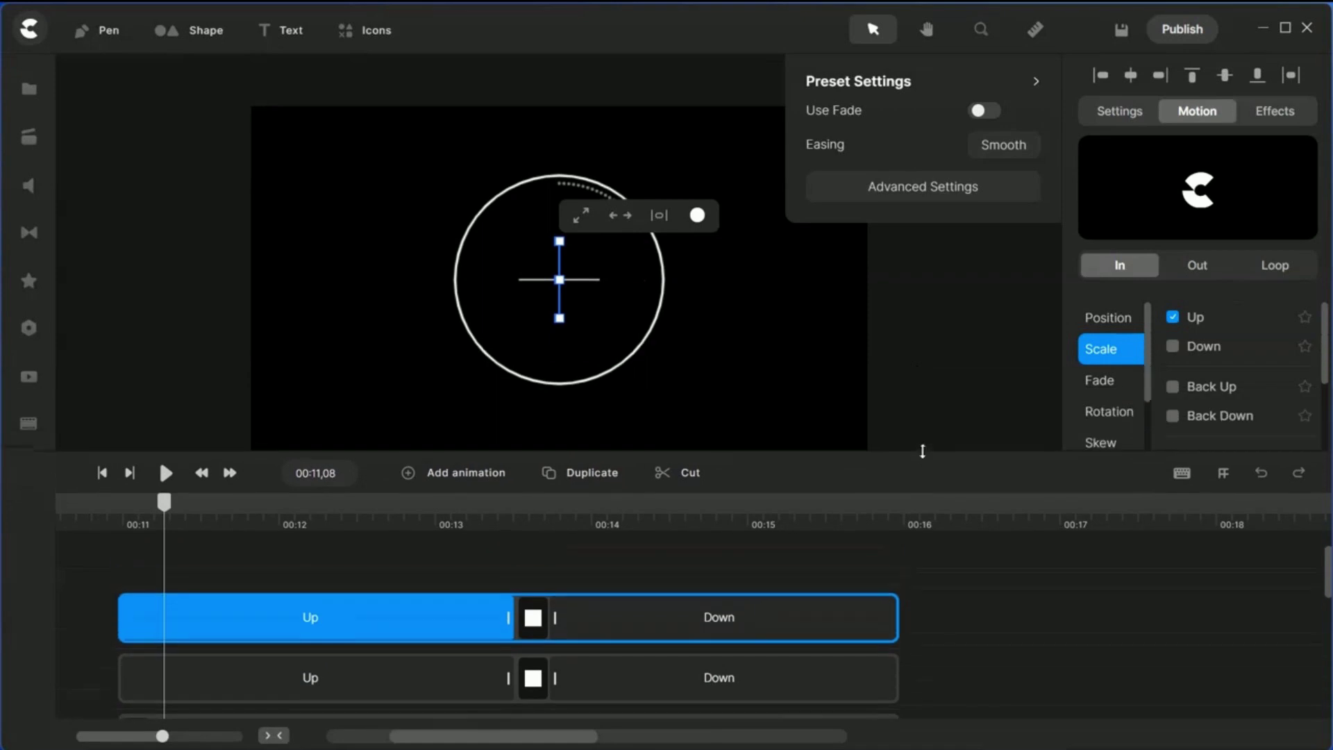
left_click(149, 354)
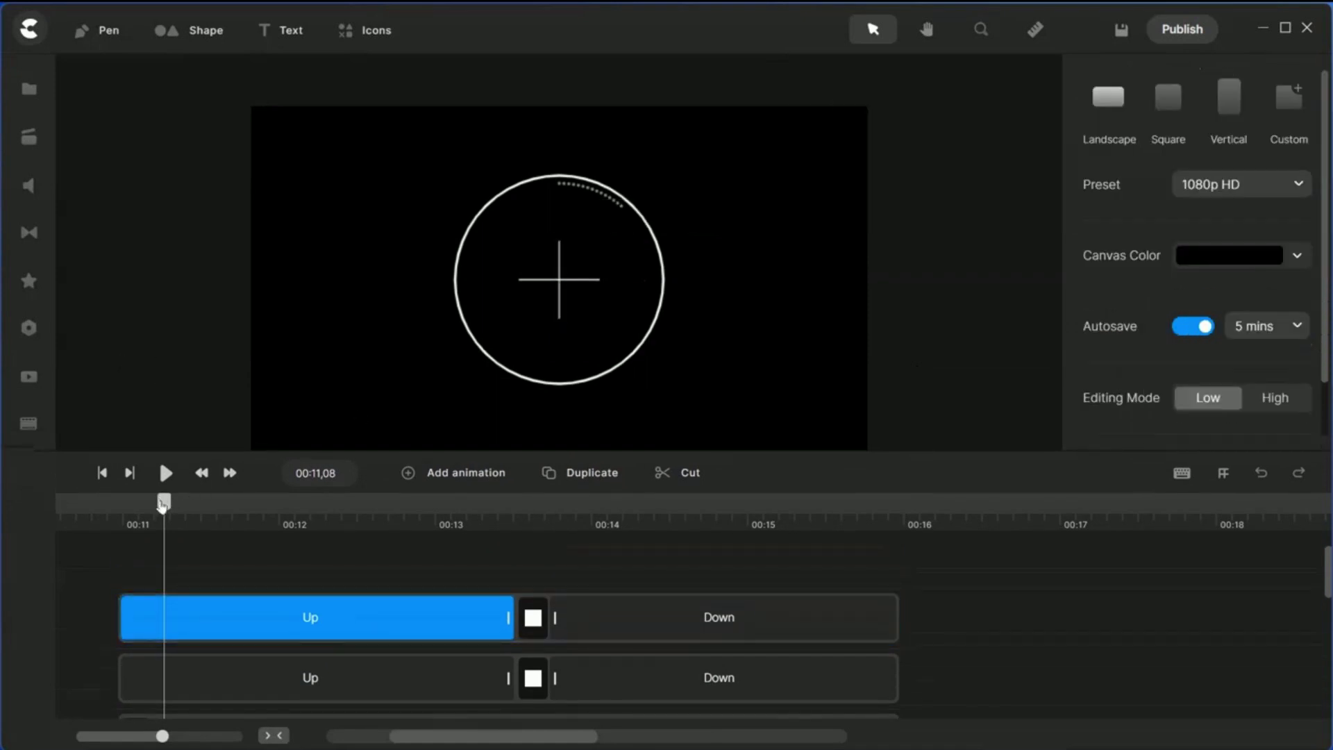
left_click_drag(164, 501, 122, 517)
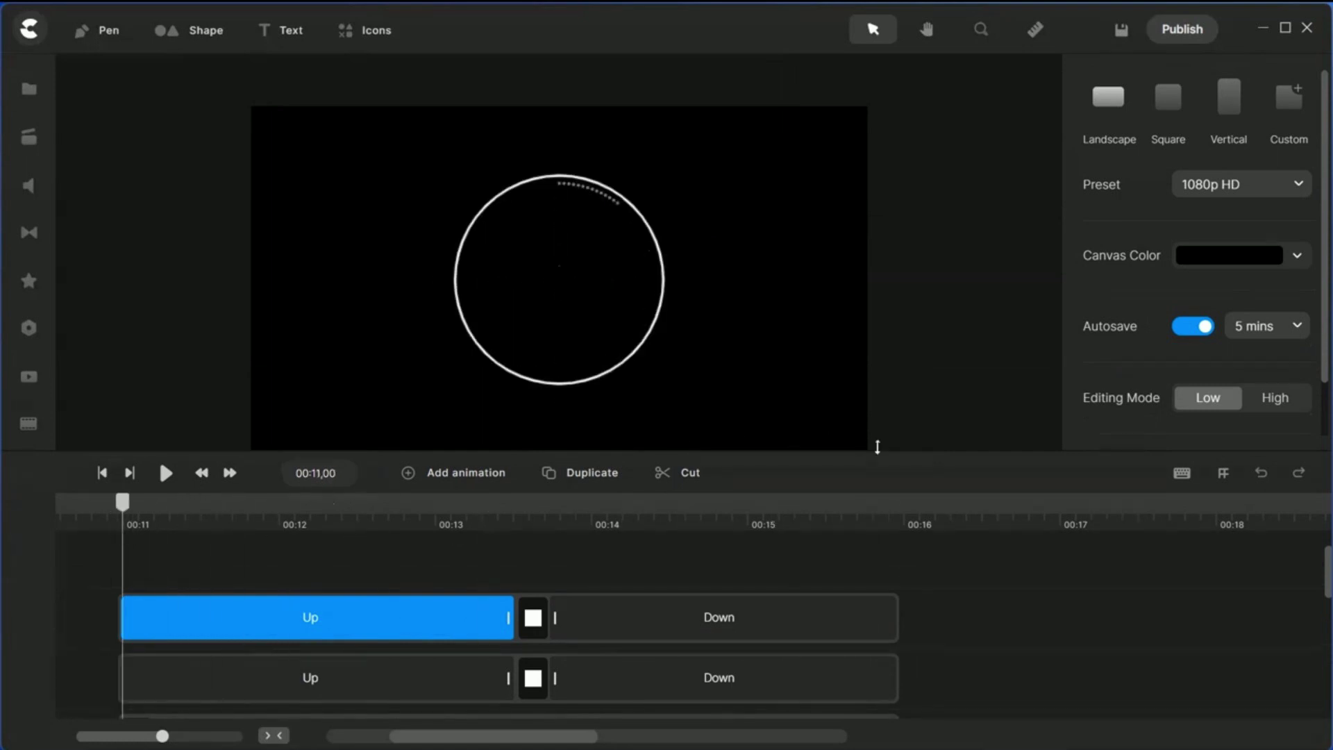
left_click_drag(891, 452, 889, 299)
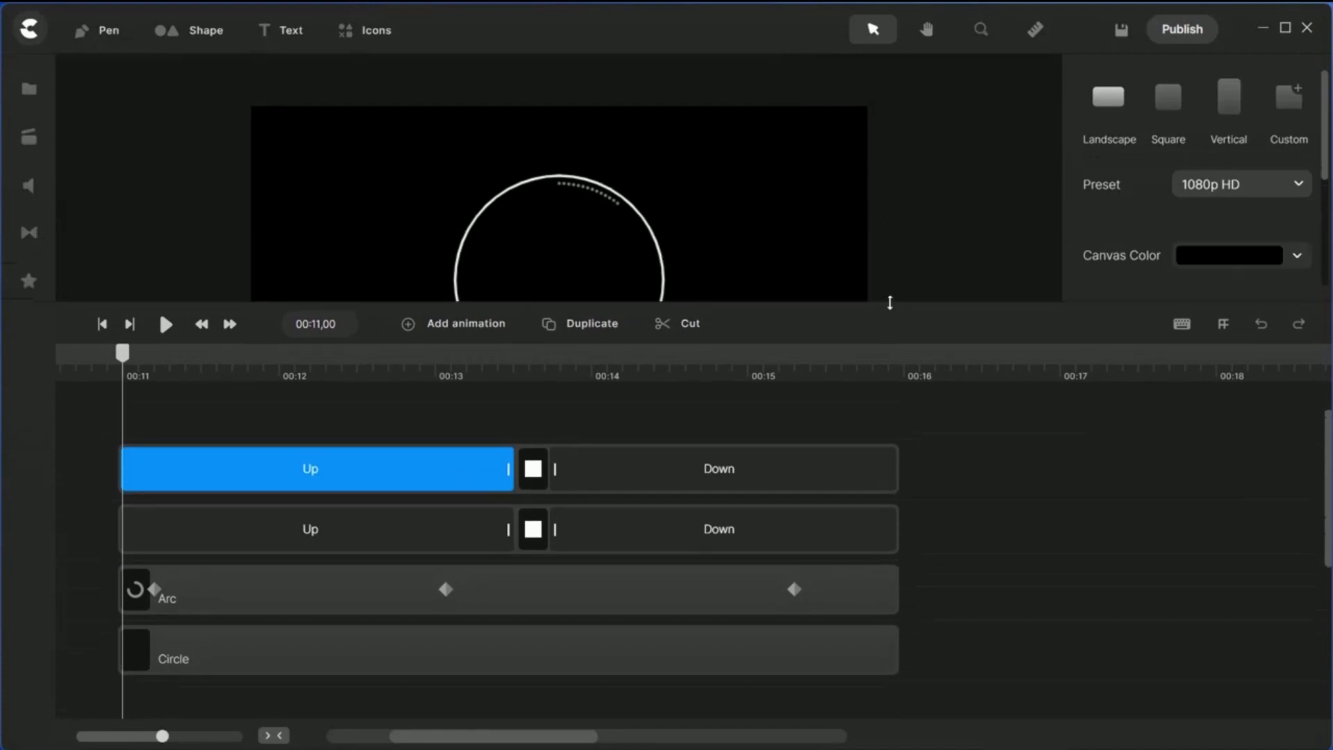
left_click(977, 467)
left_click_drag(973, 461, 754, 648)
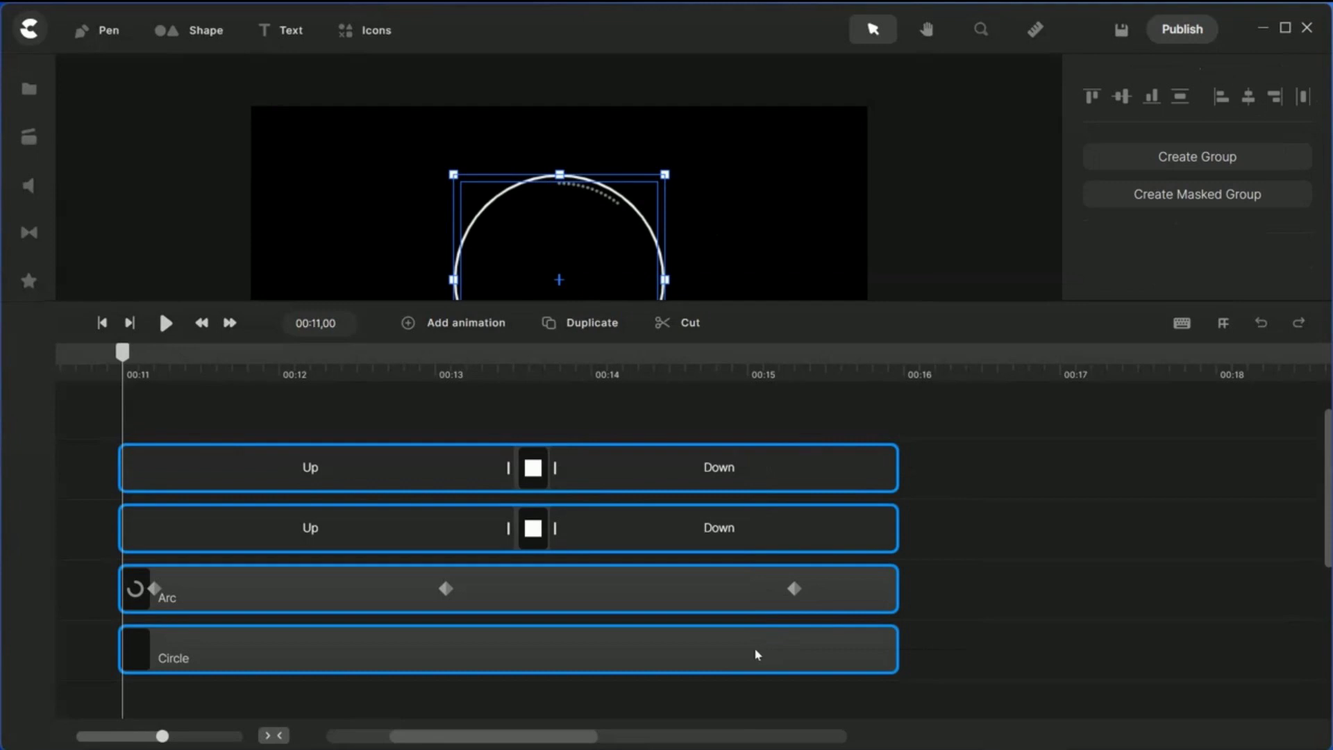
right_click(755, 648)
left_click(798, 562)
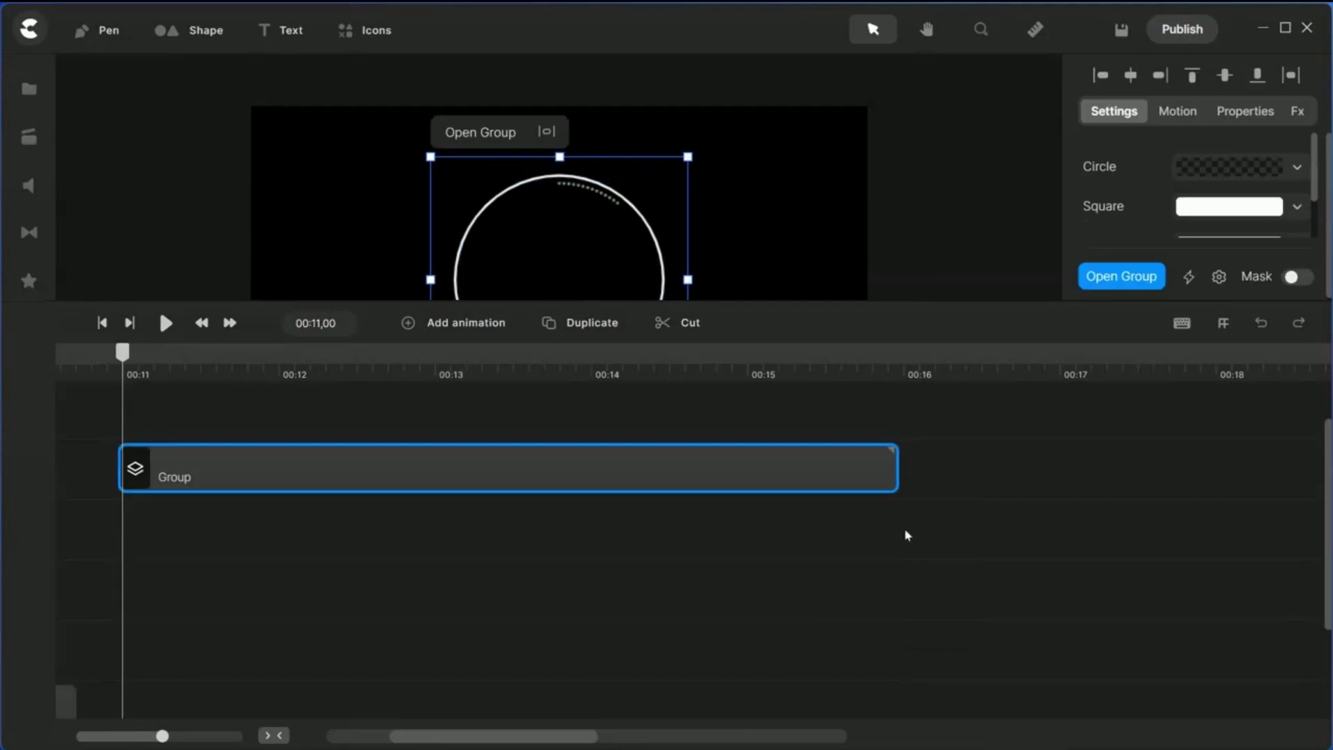
left_click_drag(964, 298, 967, 463)
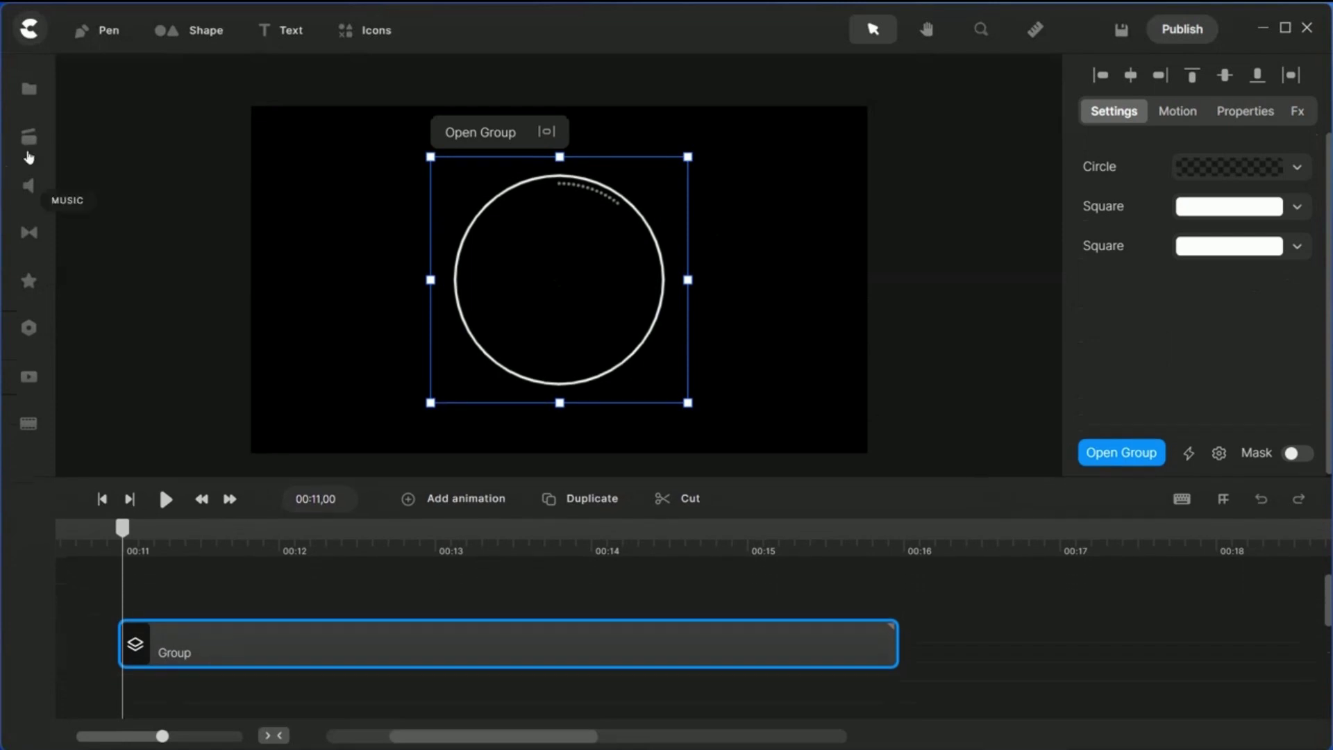
left_click(28, 101)
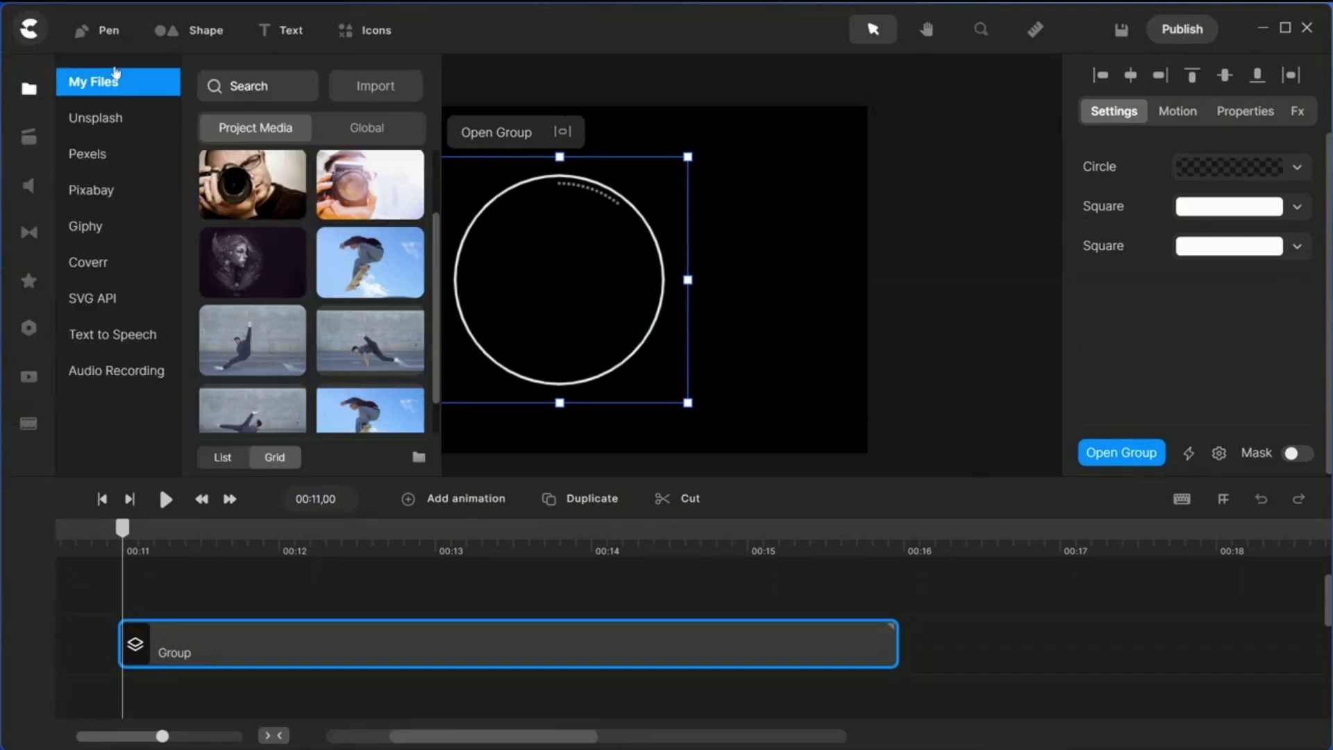
scroll(304, 300, "down", 1)
scroll(303, 300, "down", 2)
scroll(312, 285, "up", 3)
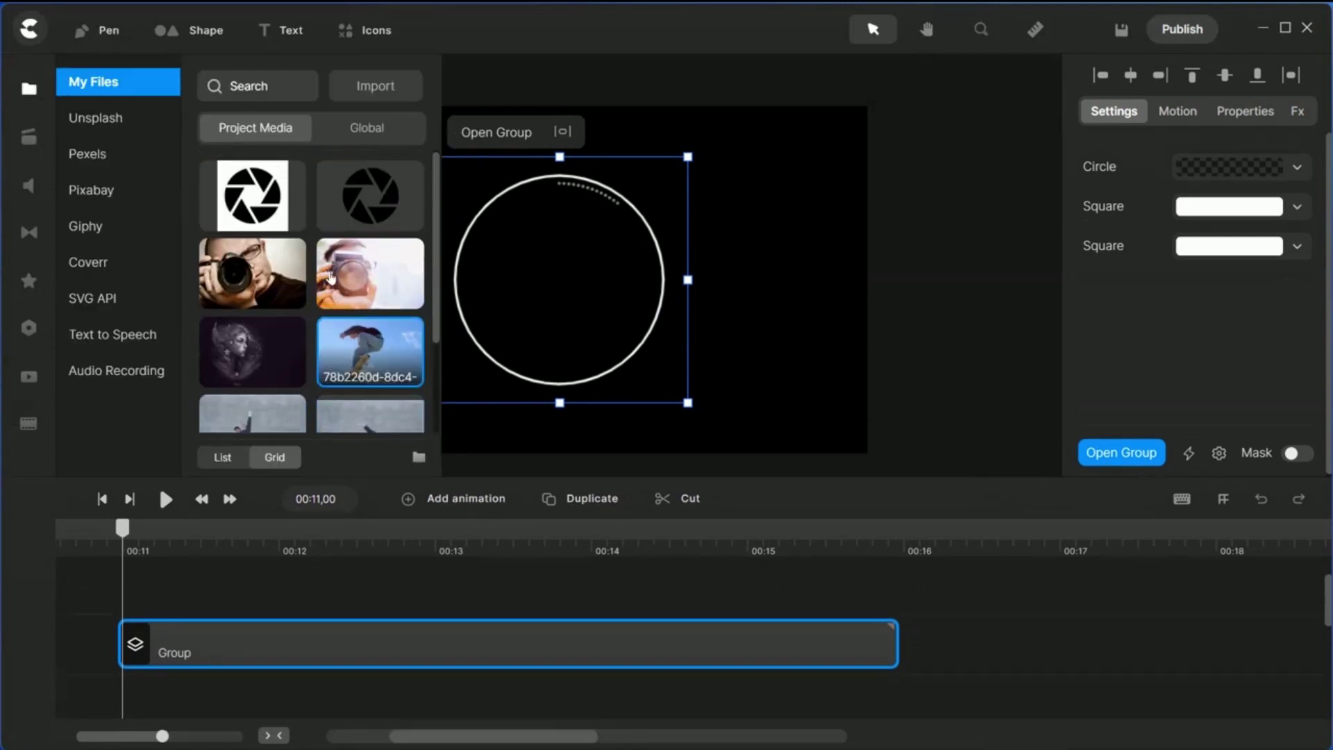
scroll(326, 267, "down", 2)
left_click(332, 254)
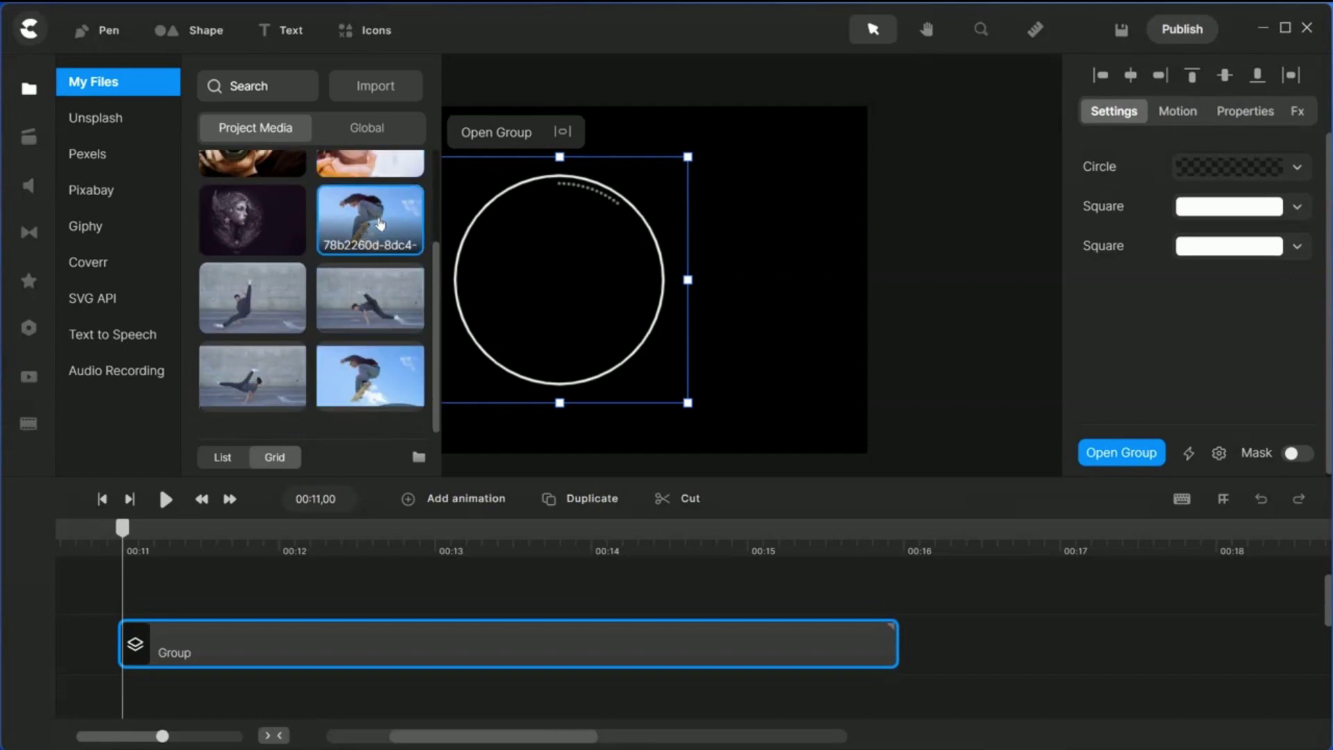
left_click_drag(370, 228, 666, 256)
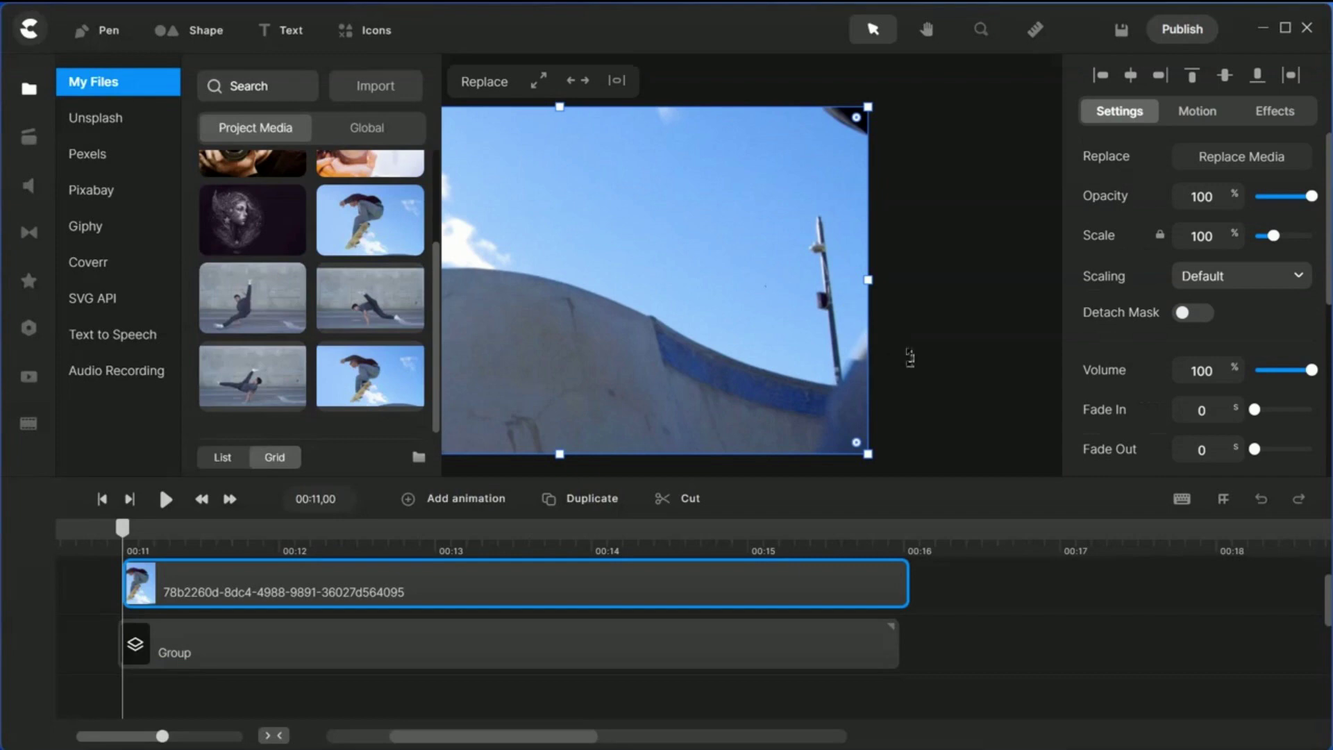
Step: Move the skateboarder video clip to the track beneath the group so the circular graphic overlays it
left_click(951, 354)
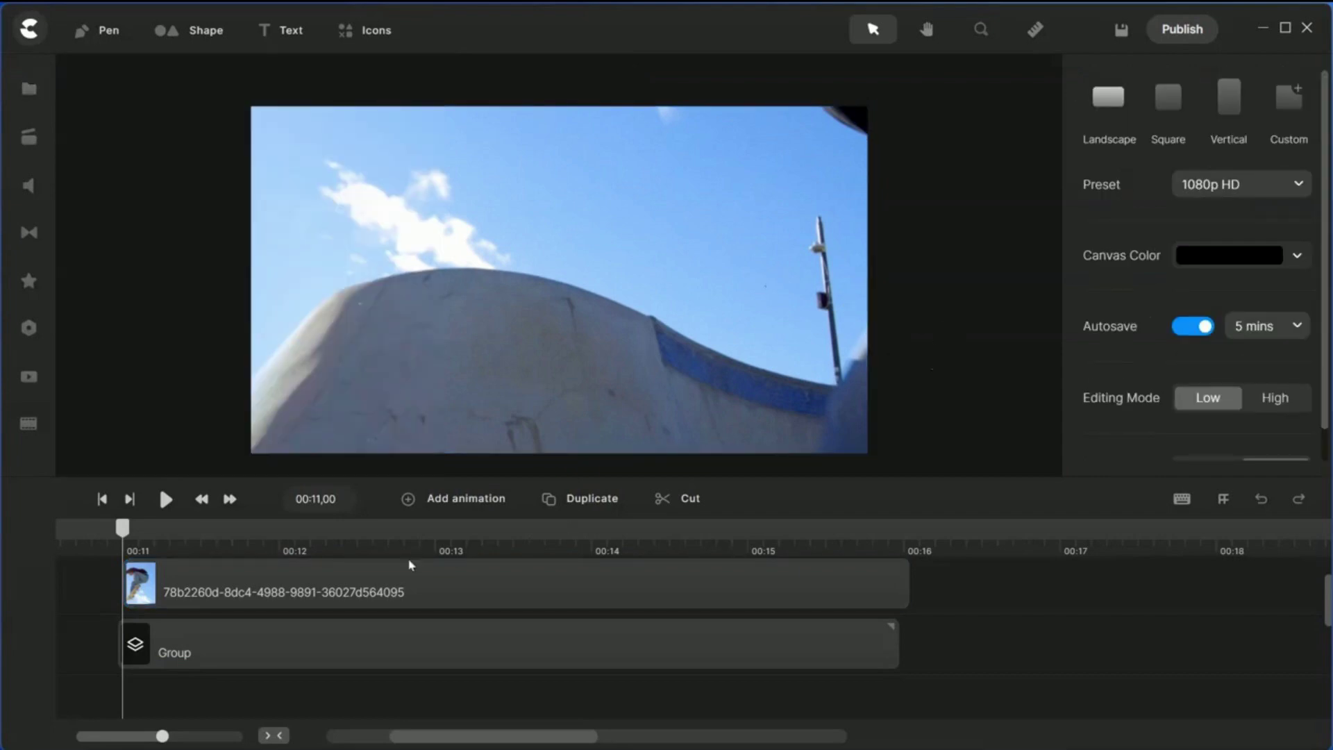
left_click_drag(371, 601, 375, 684)
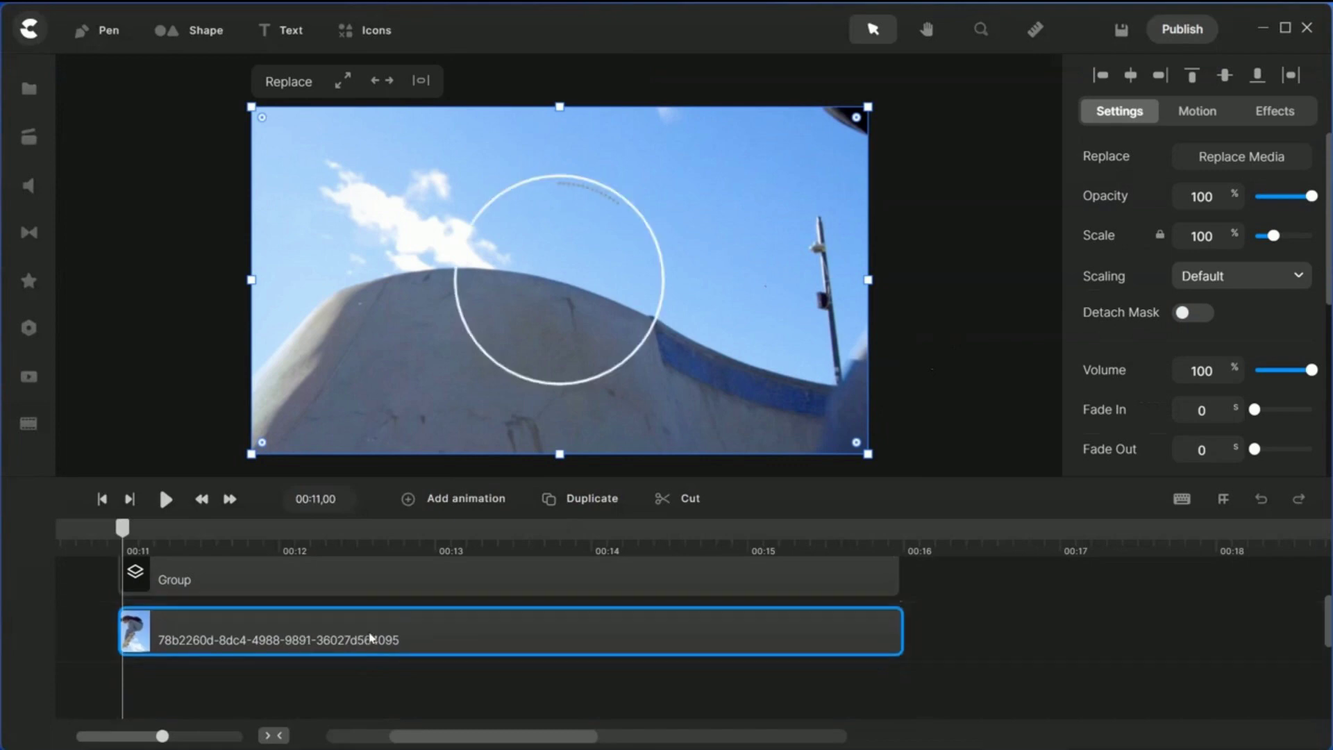
left_click(958, 410)
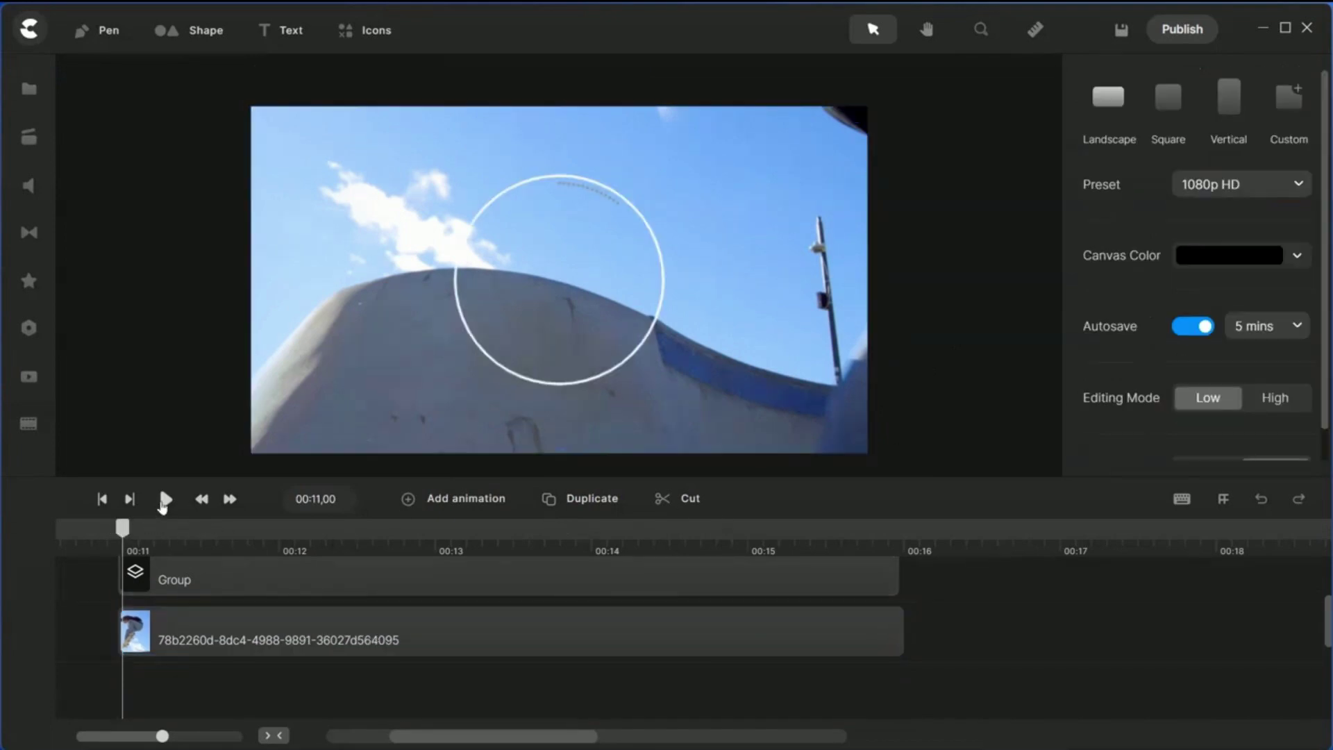
Step: Play the composition from 00:11,00 and scrub back to 00:12,20 to examine the graphic over the skater
left_click(167, 500)
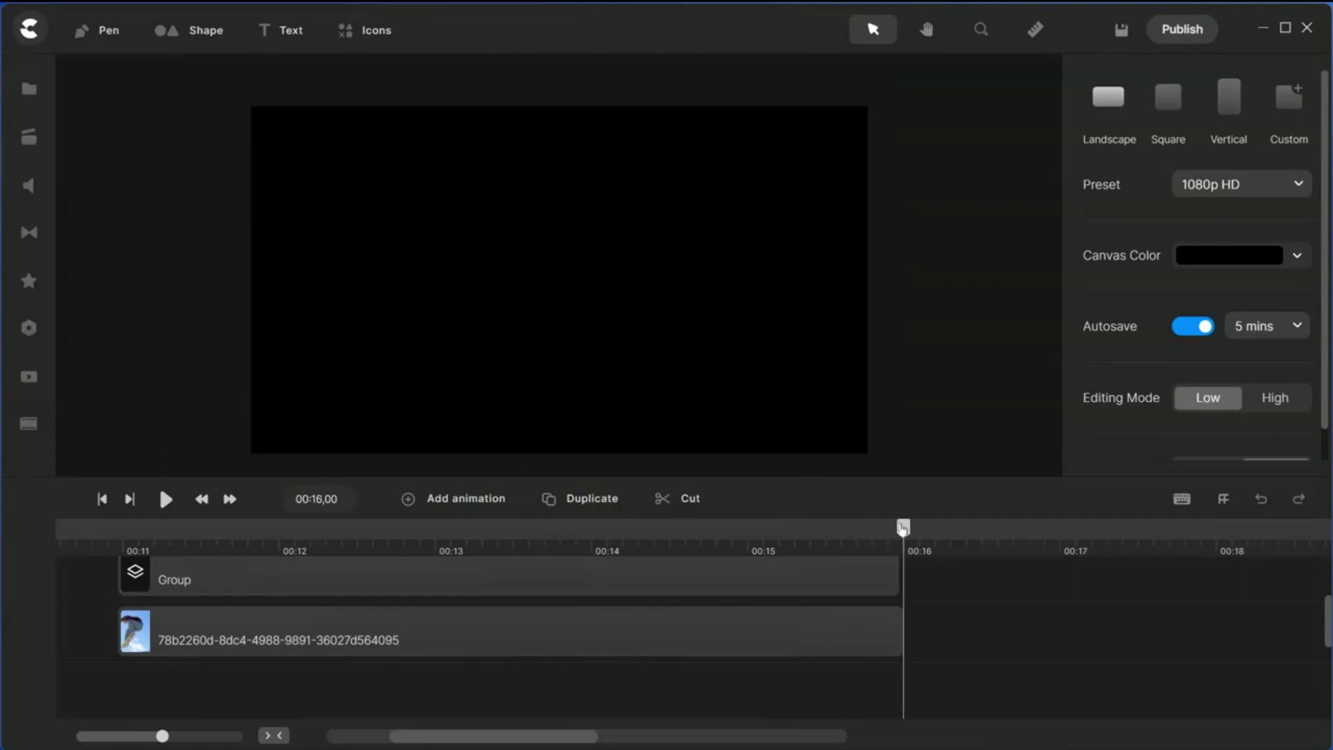
left_click_drag(902, 527, 380, 558)
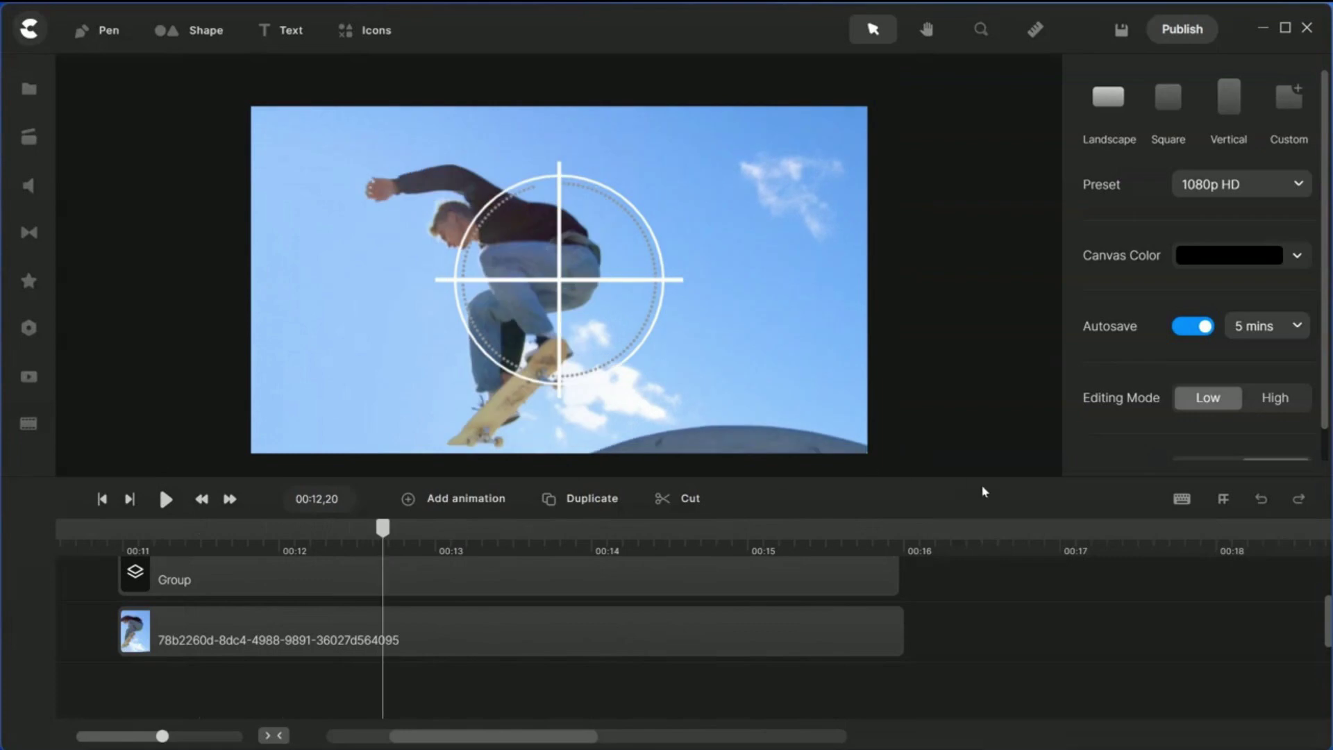
left_click_drag(979, 479, 981, 507)
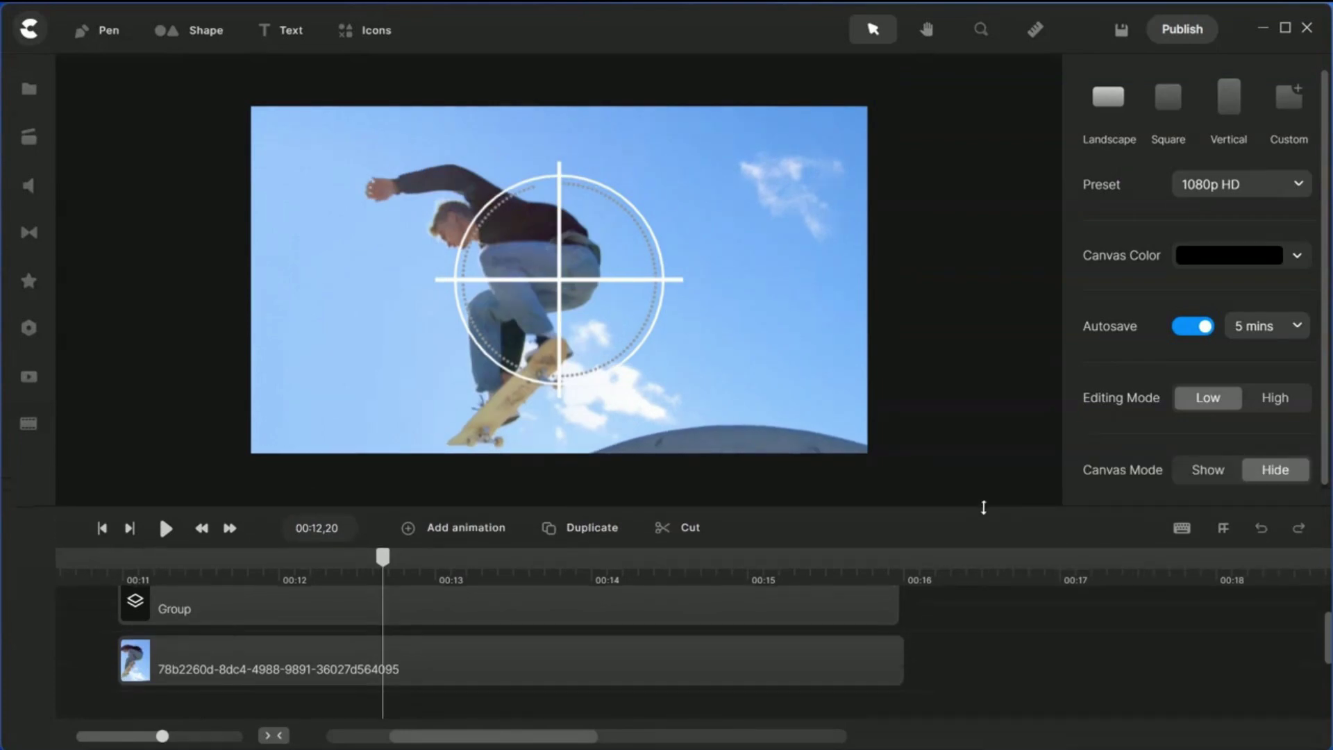
Step: At 00:11,25, shrink the circular graphic group to about three quarters of its size and centre it over the skateboard
left_click(474, 610)
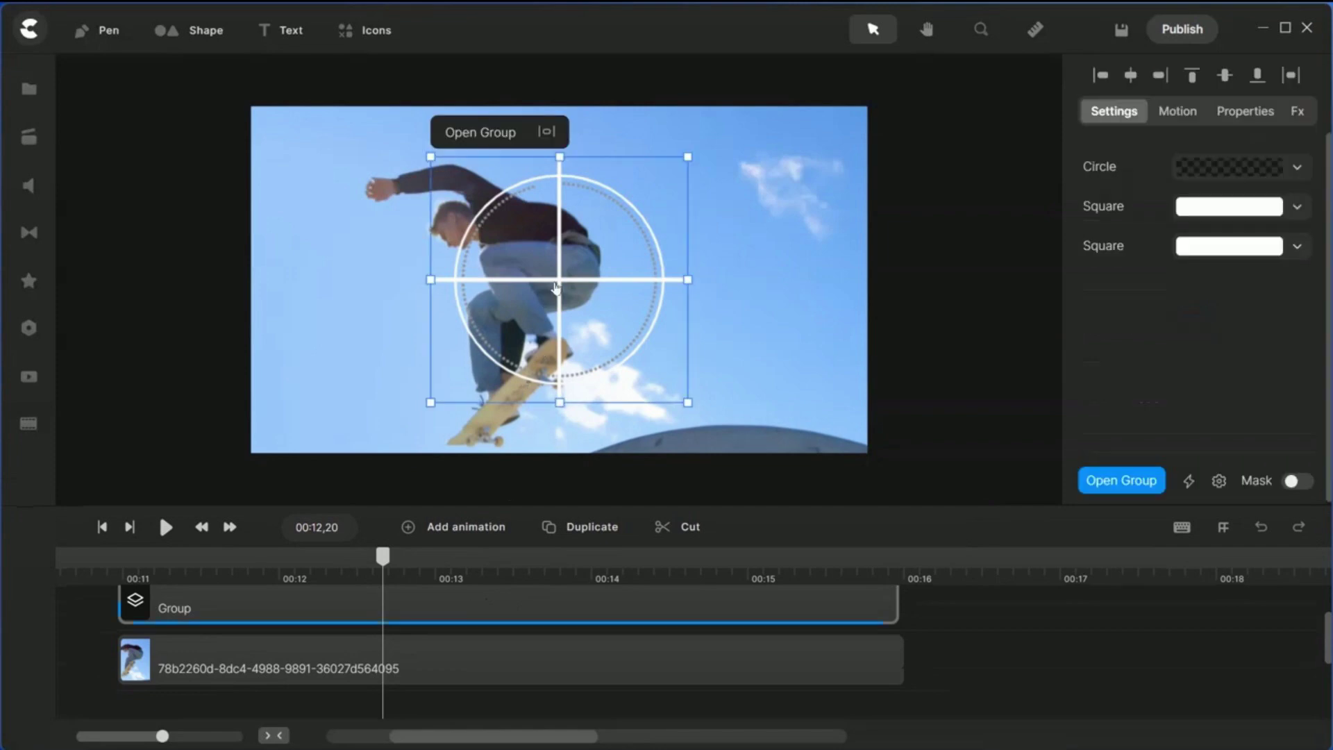
left_click_drag(382, 559, 254, 603)
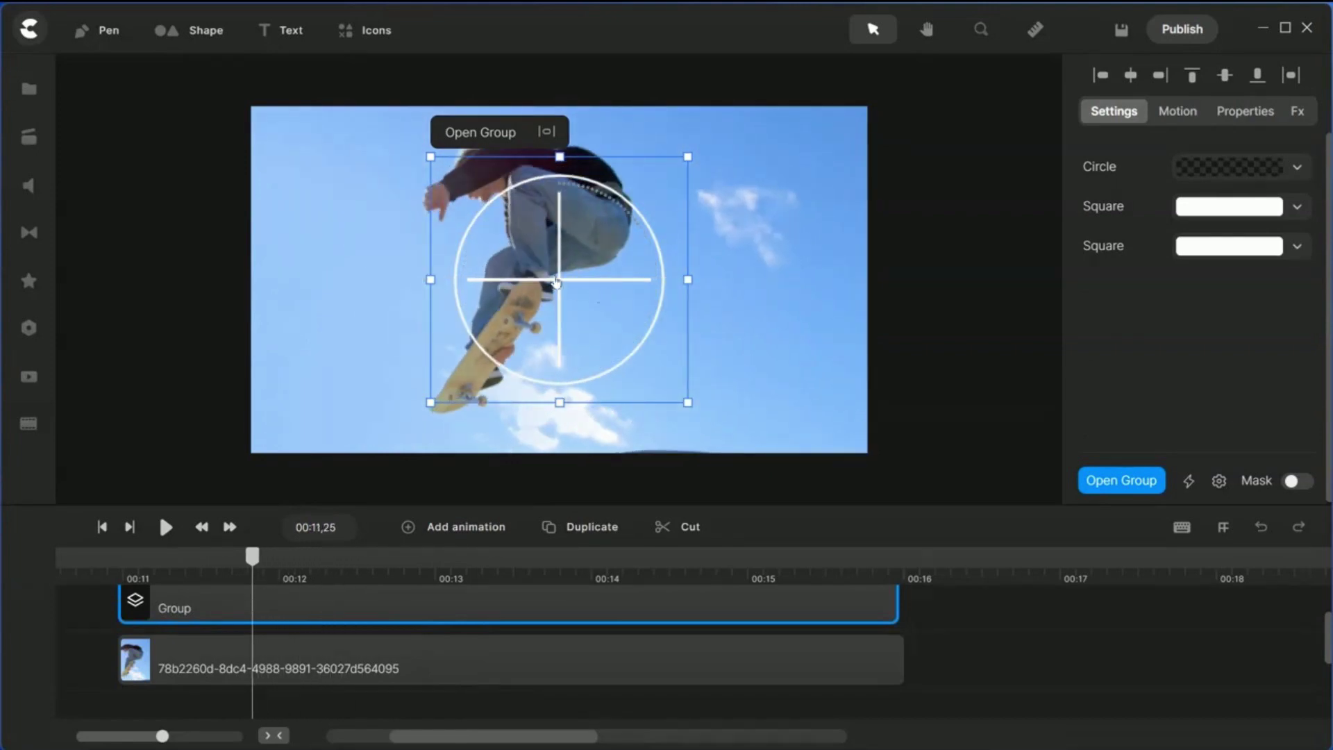
left_click_drag(557, 281, 502, 310)
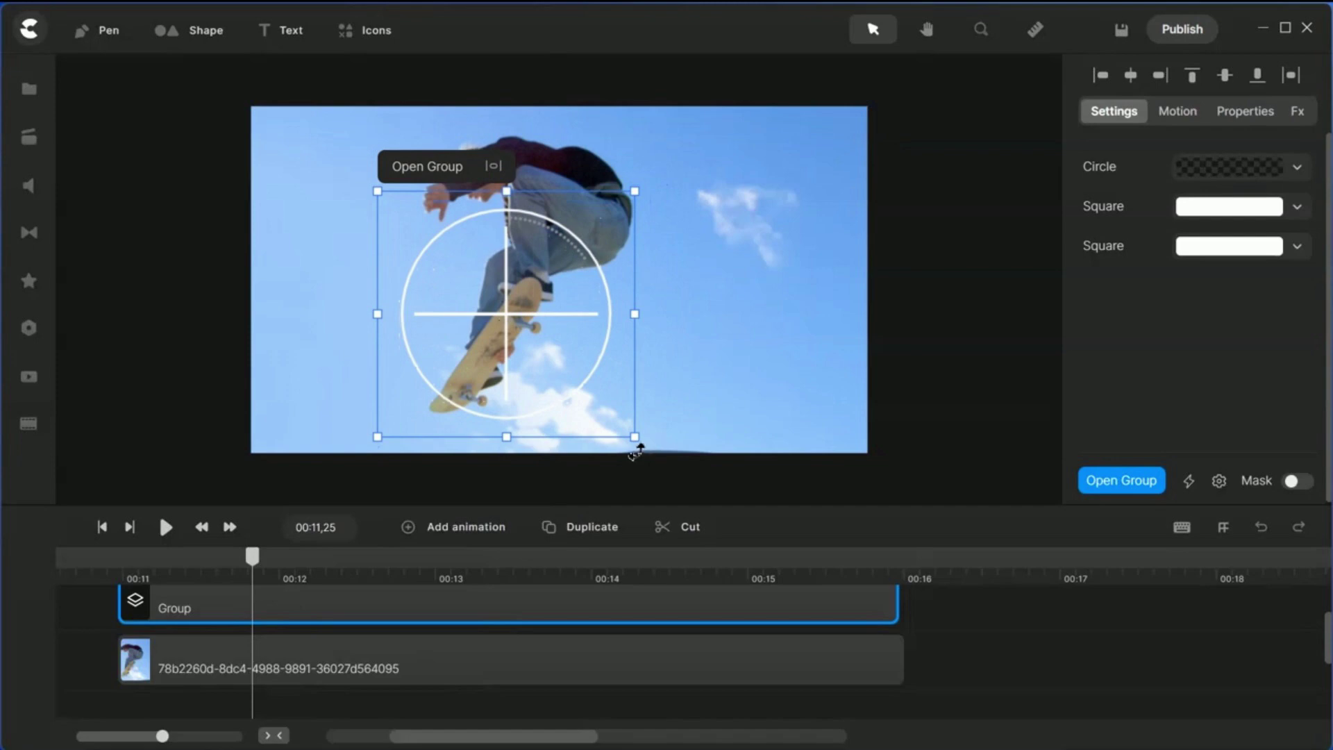
left_click_drag(633, 438, 571, 380)
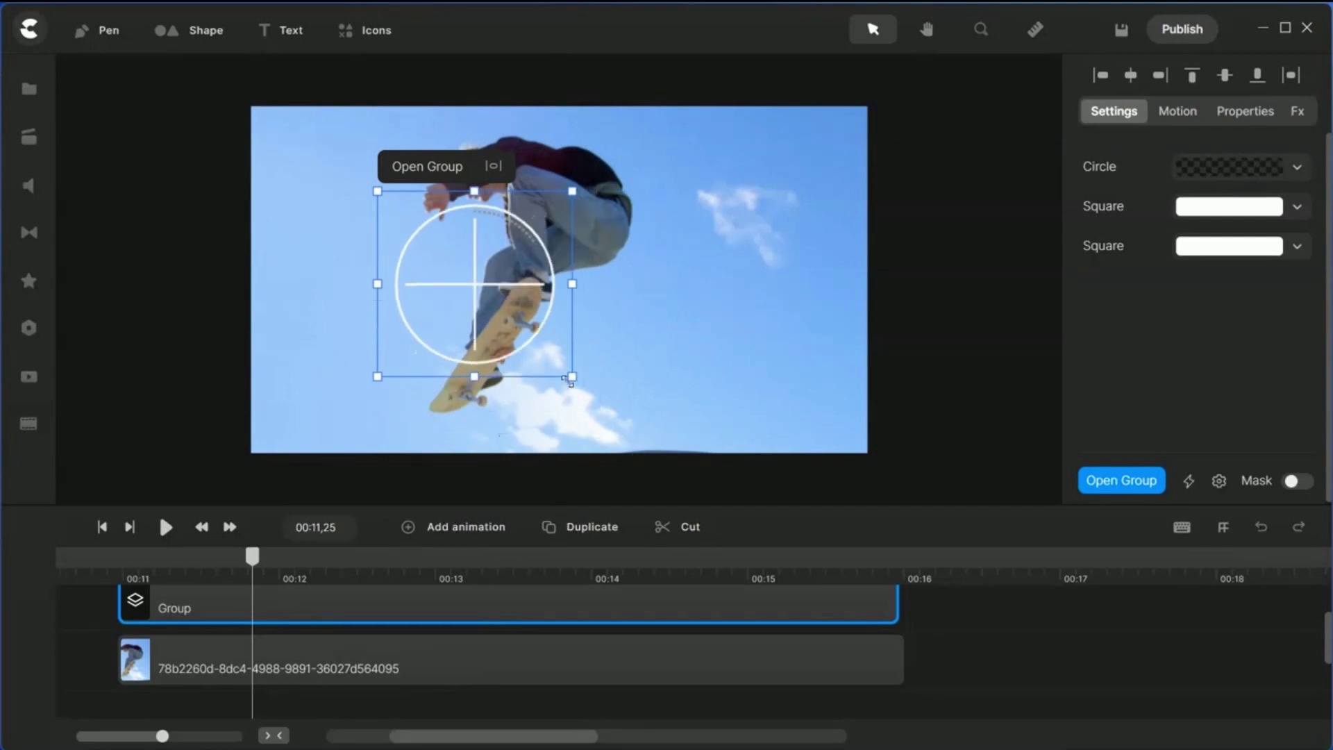
left_click_drag(476, 280, 497, 322)
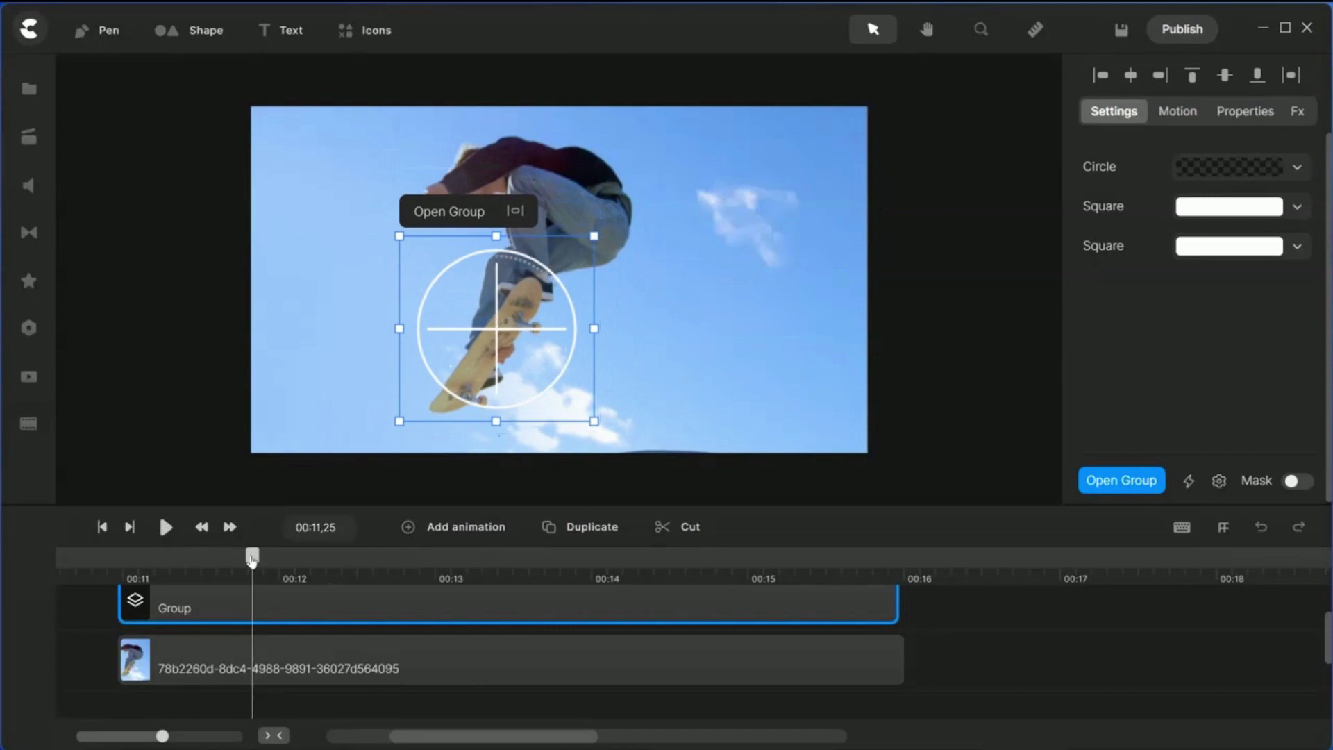
left_click_drag(910, 504, 910, 482)
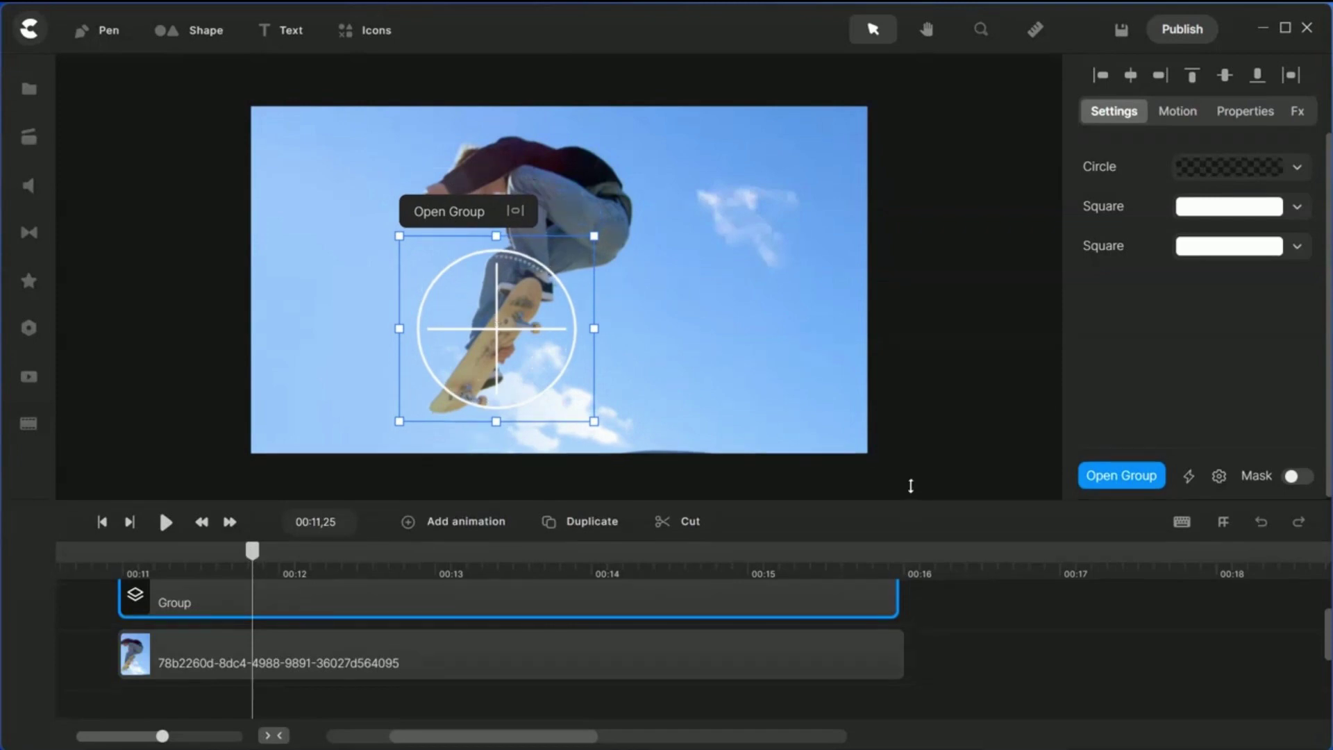
scroll(827, 589, "down", 1)
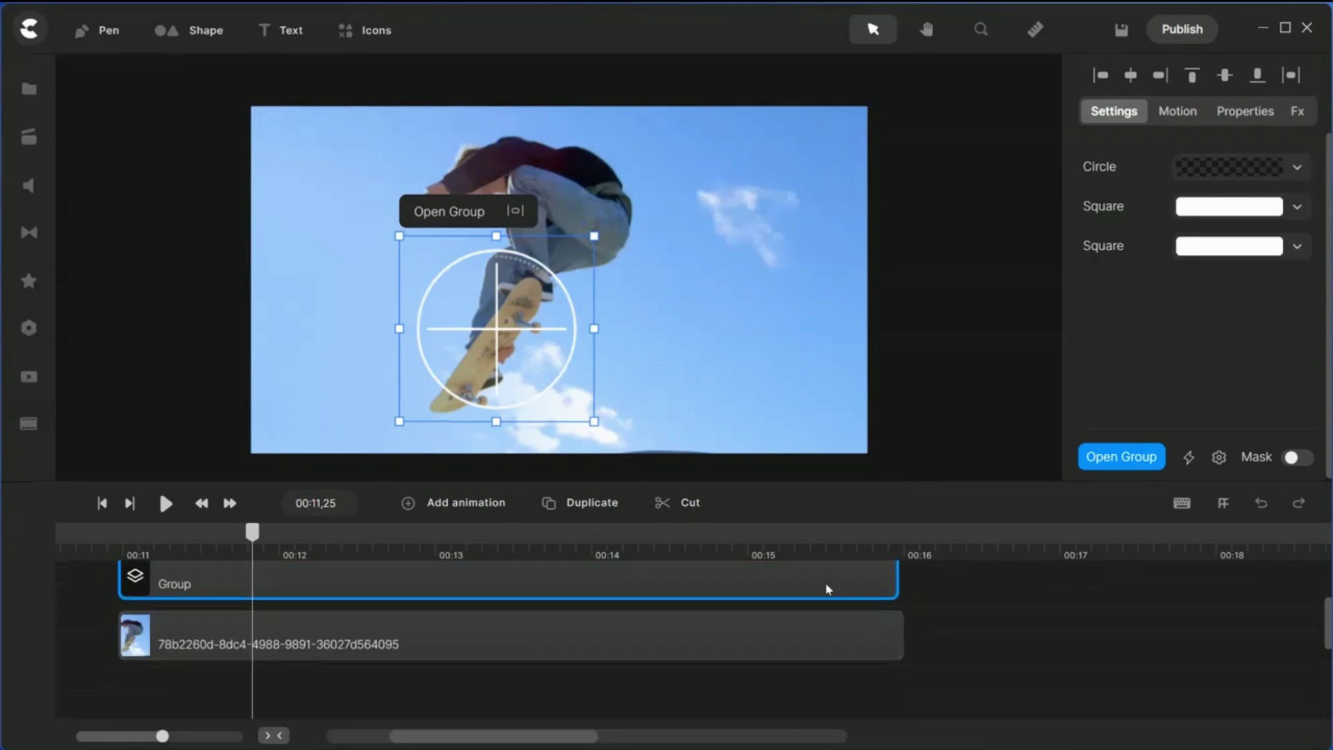
right_click(827, 588)
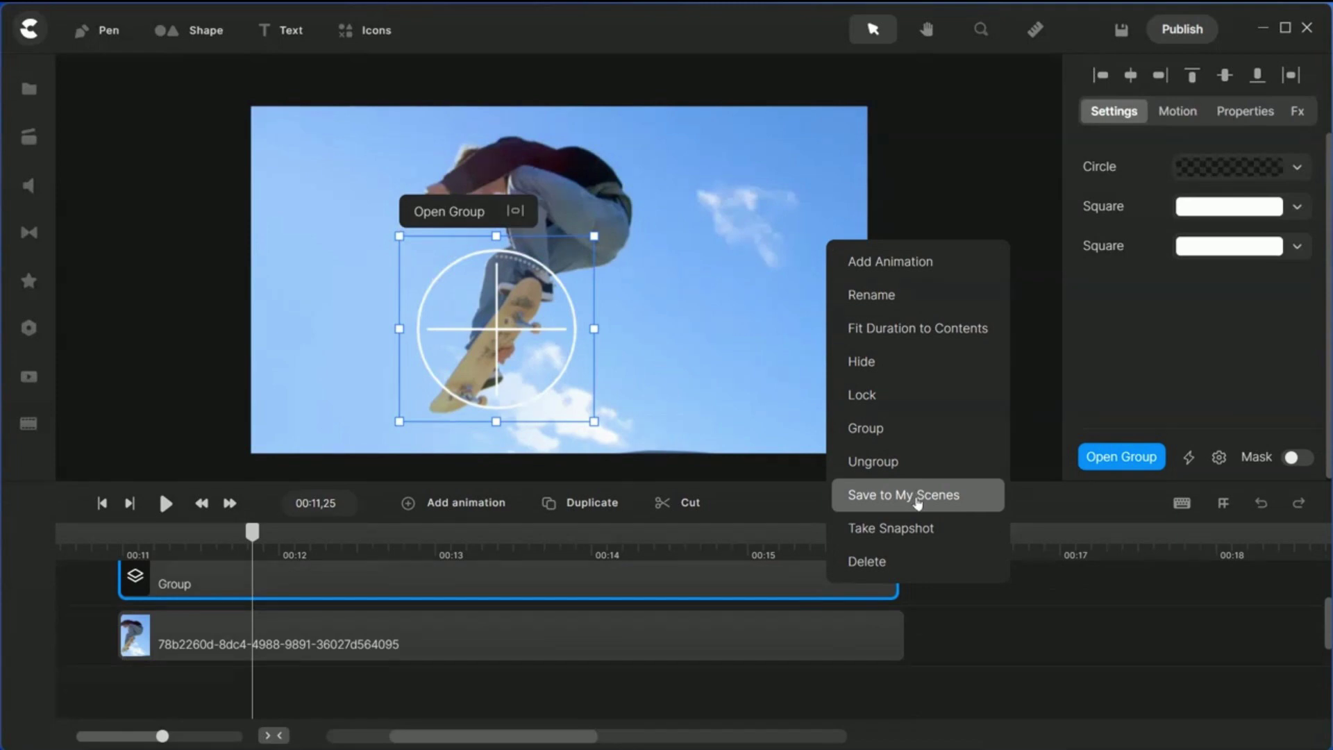
left_click(848, 317)
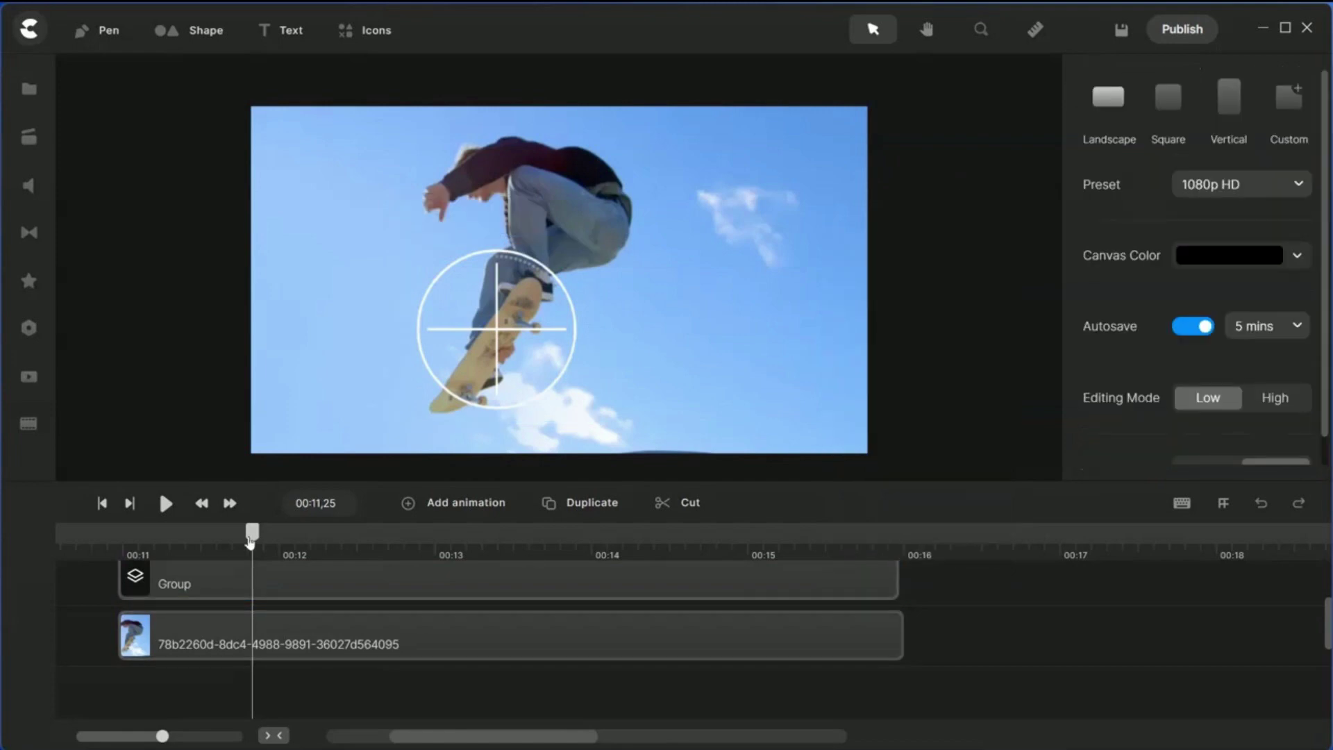
Step: Take a snapshot of the skateboarder video's frame at 00:11,26
mouse_move(250, 542)
left_mouse_down()
mouse_move(85, 551)
mouse_move(256, 552)
left_mouse_up()
left_click(286, 626)
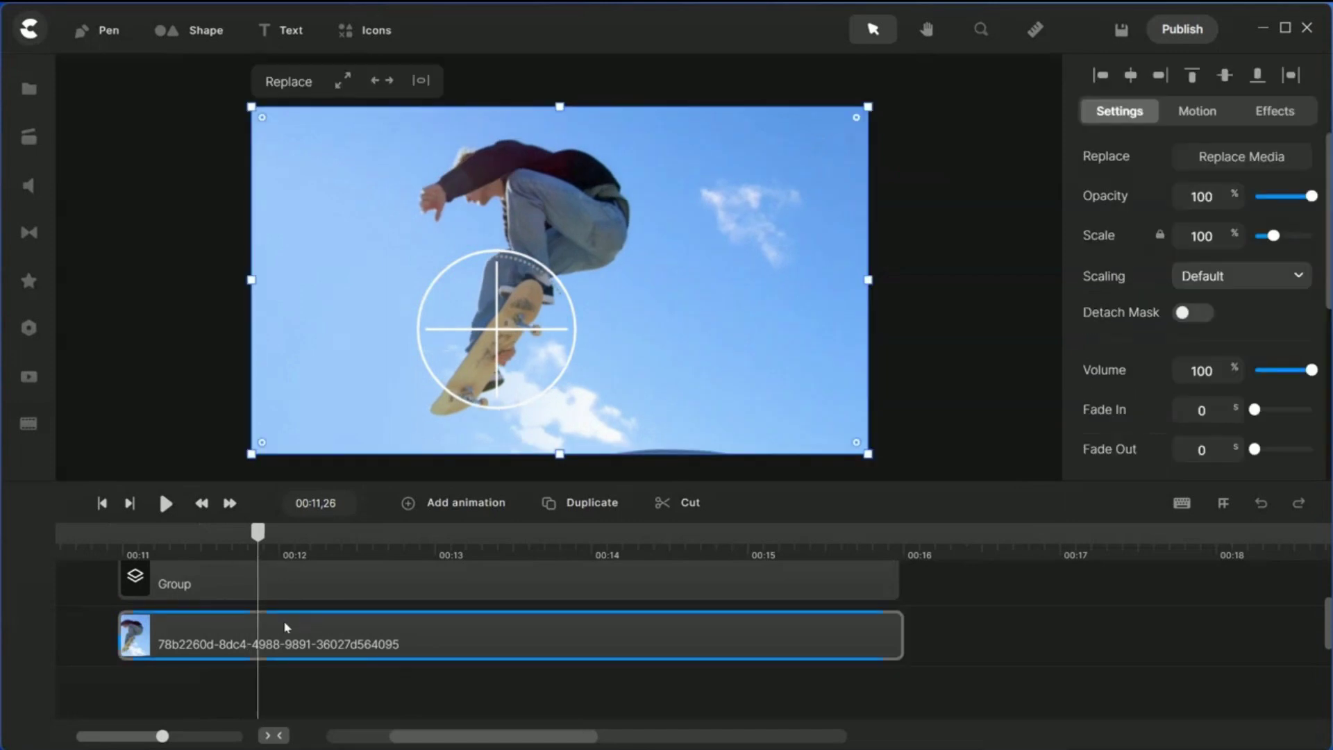
right_click(749, 208)
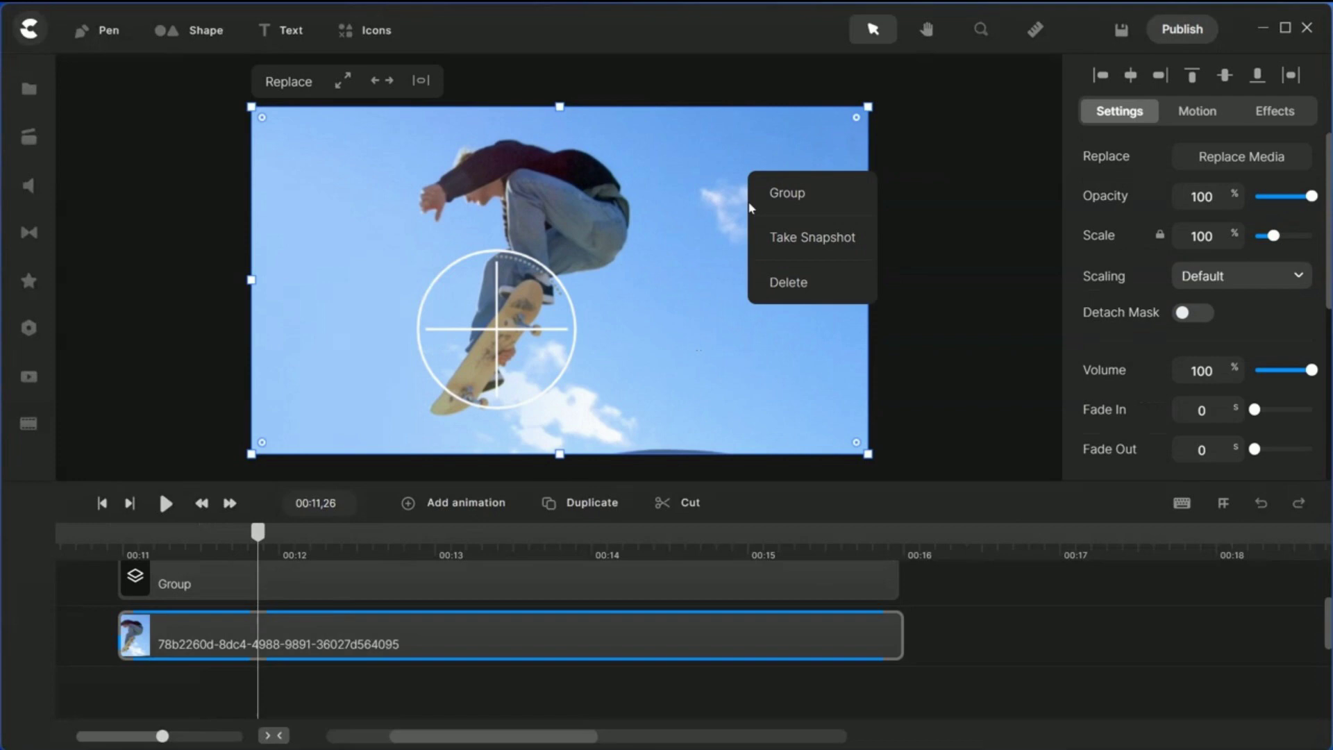
left_click(828, 248)
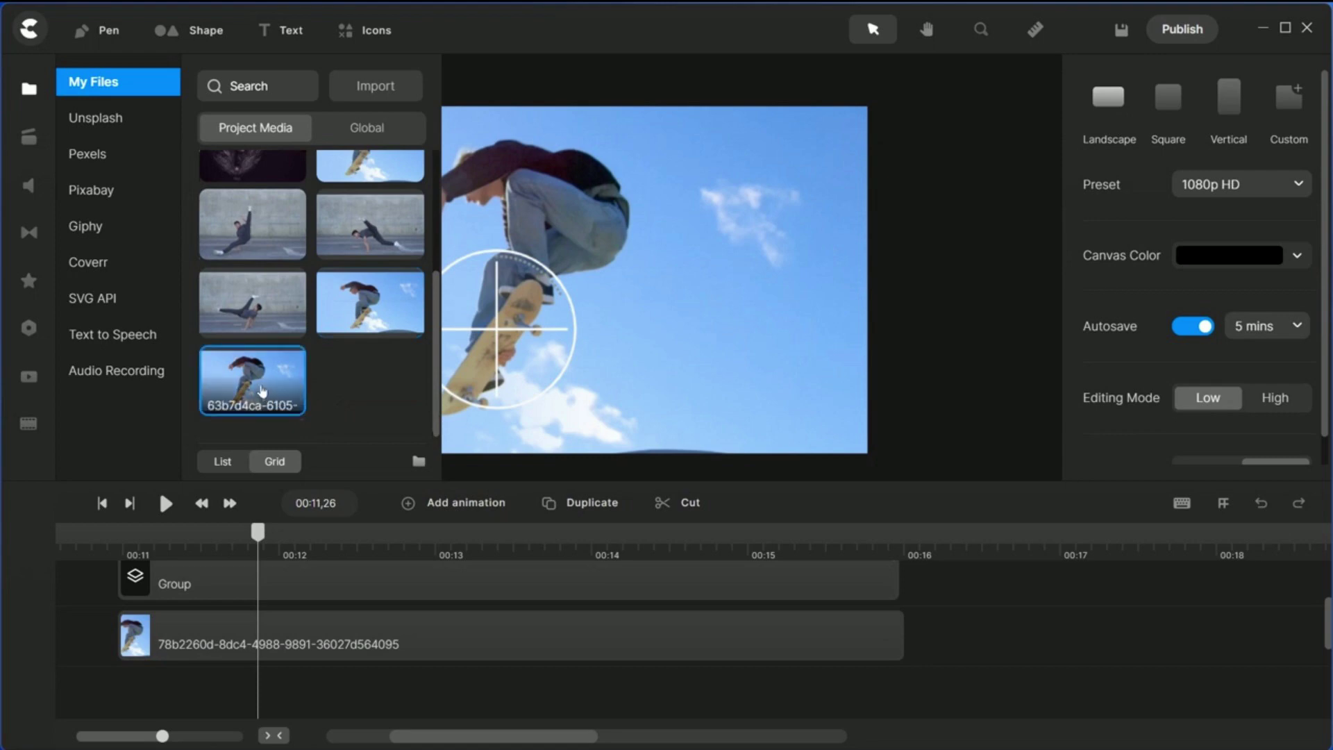
Step: Rename the new snapshot in the project media to Skate 1
right_click(261, 391)
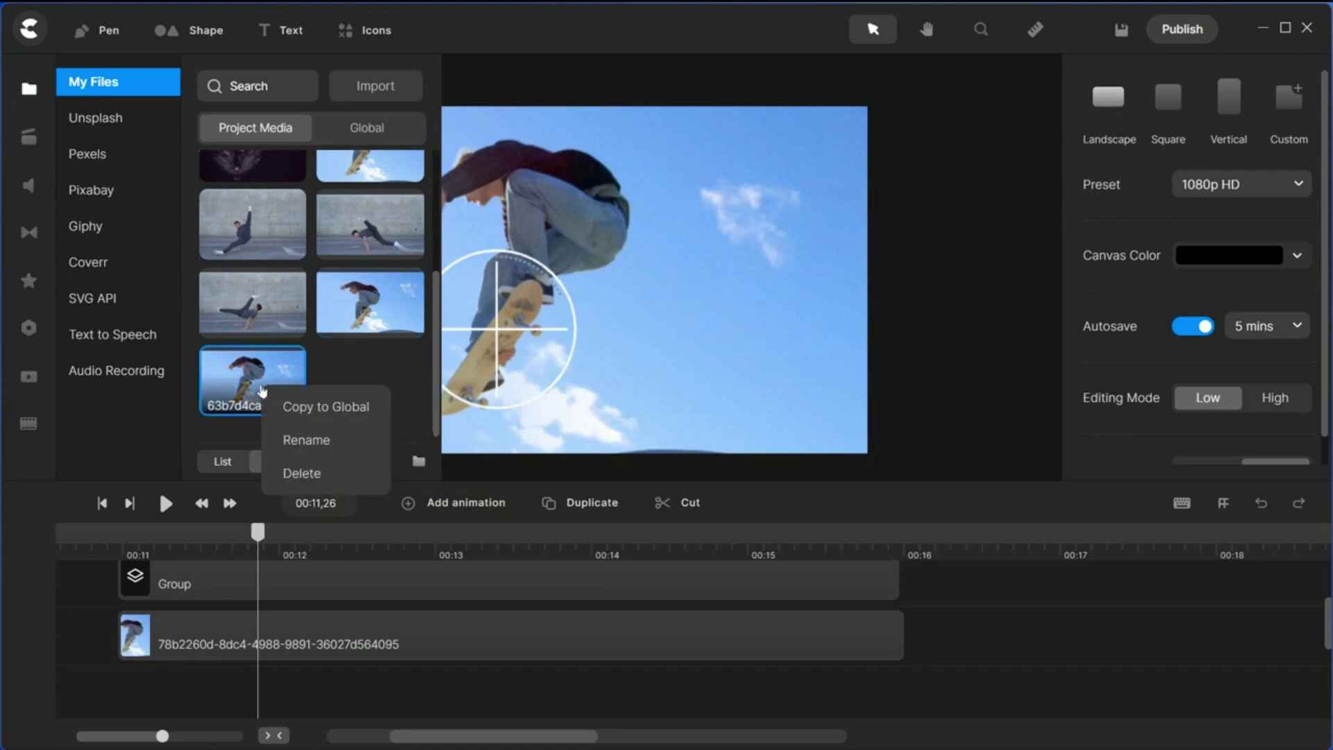
left_click(330, 444)
type("Sk")
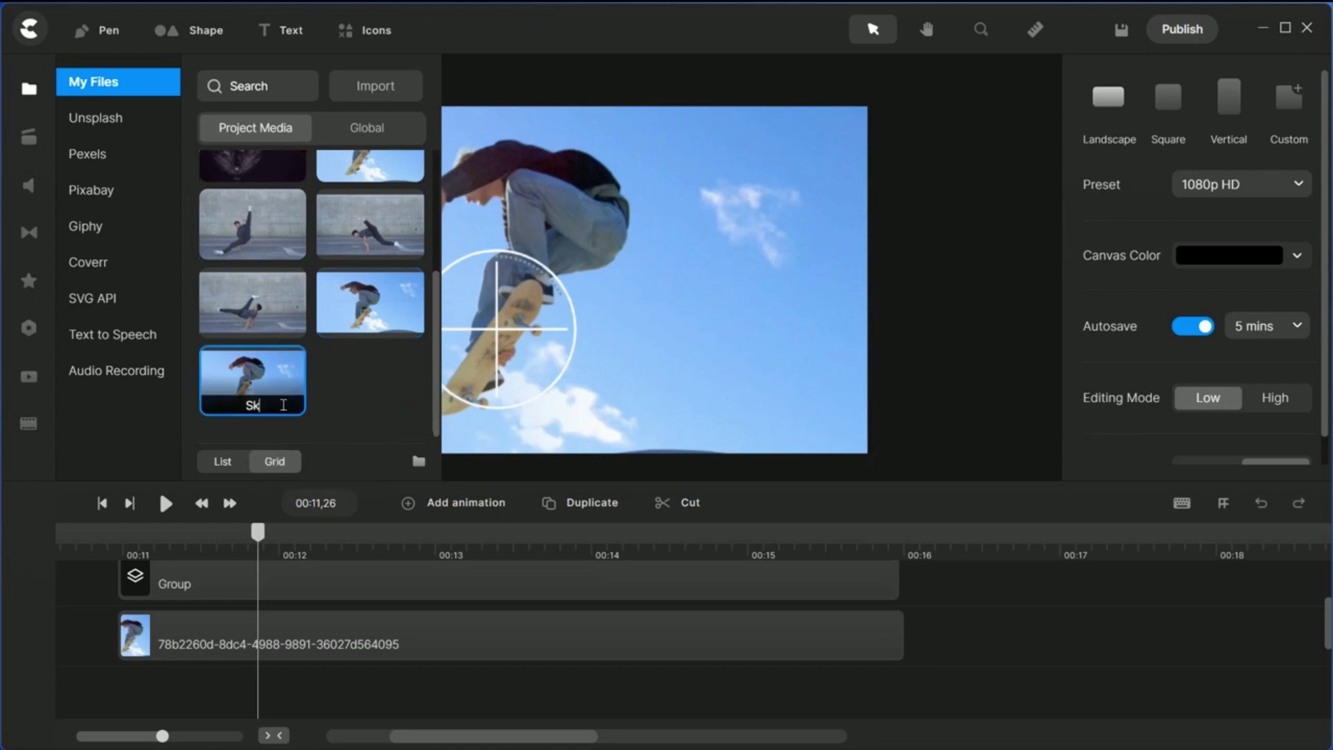
type("ate 1")
key("Return")
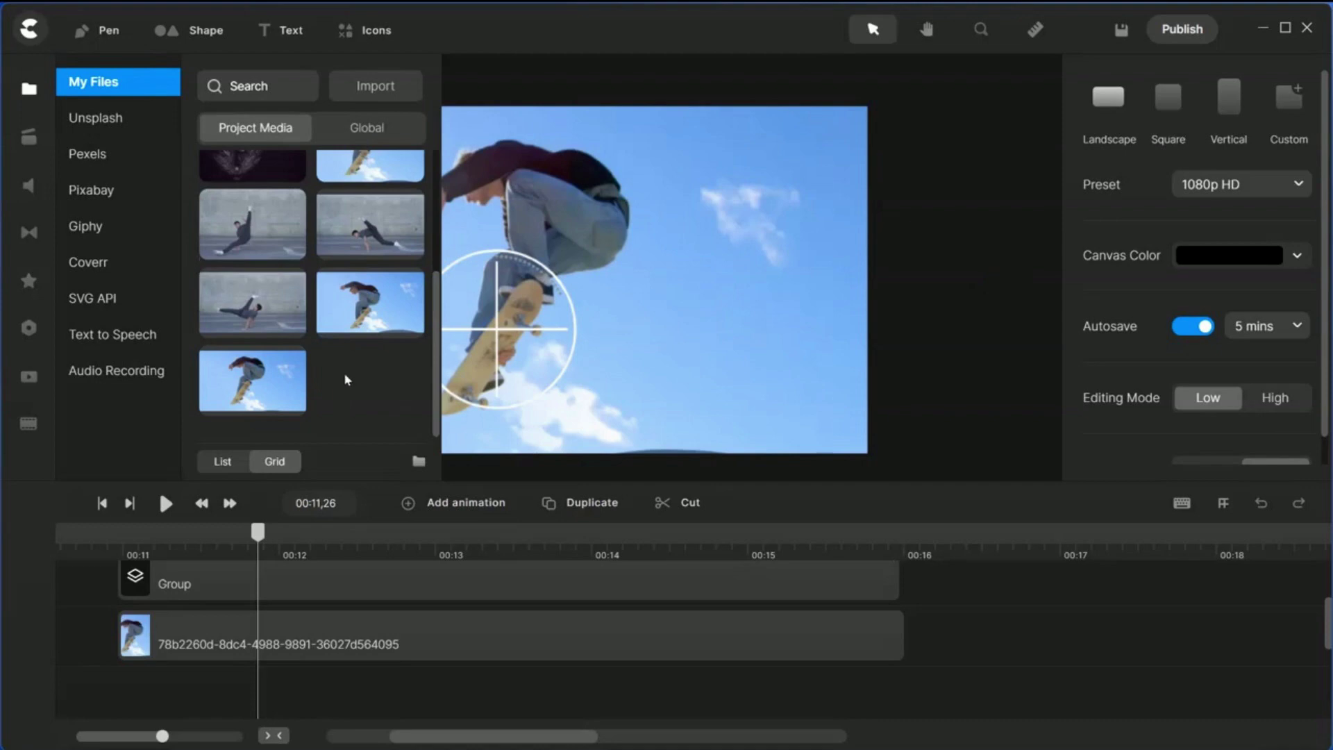
Step: Add the Skate 1 image to the canvas at 00:11,26 and trim its clip to end just before 00:13
left_click_drag(268, 375, 663, 281)
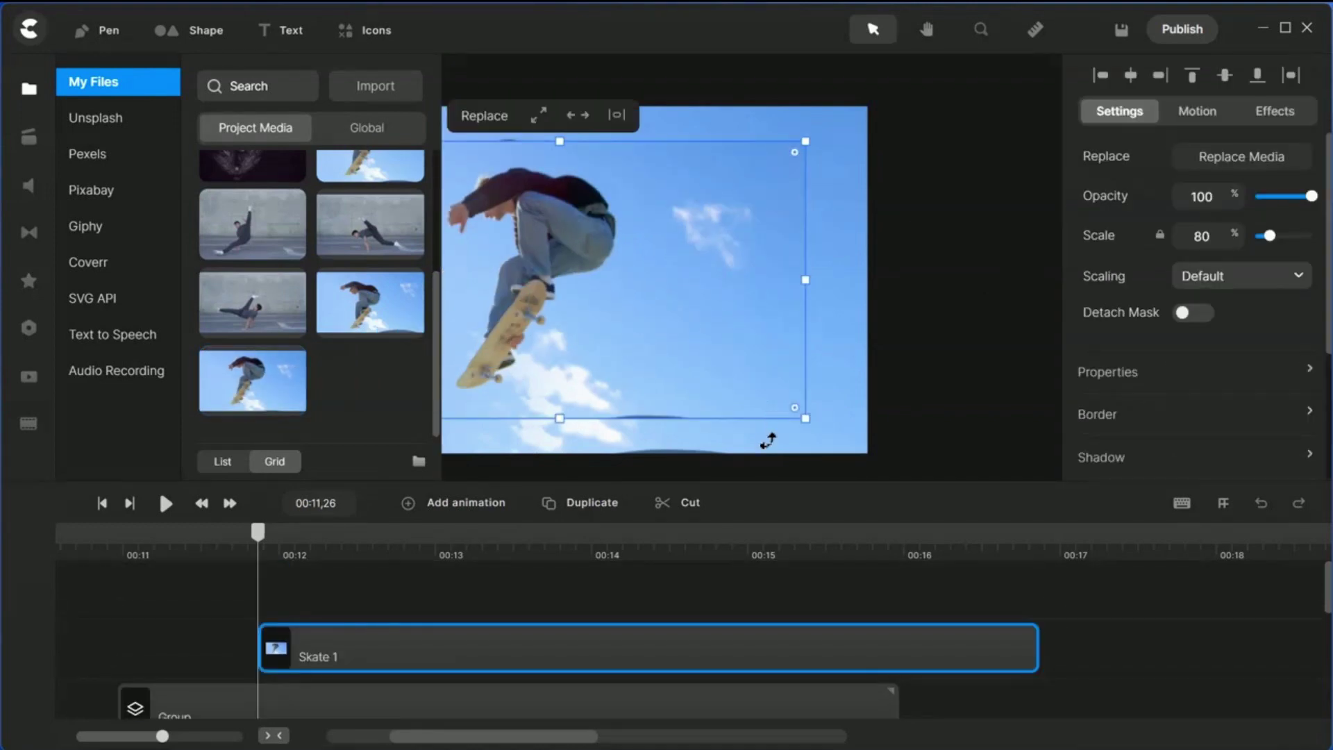
left_click(913, 501)
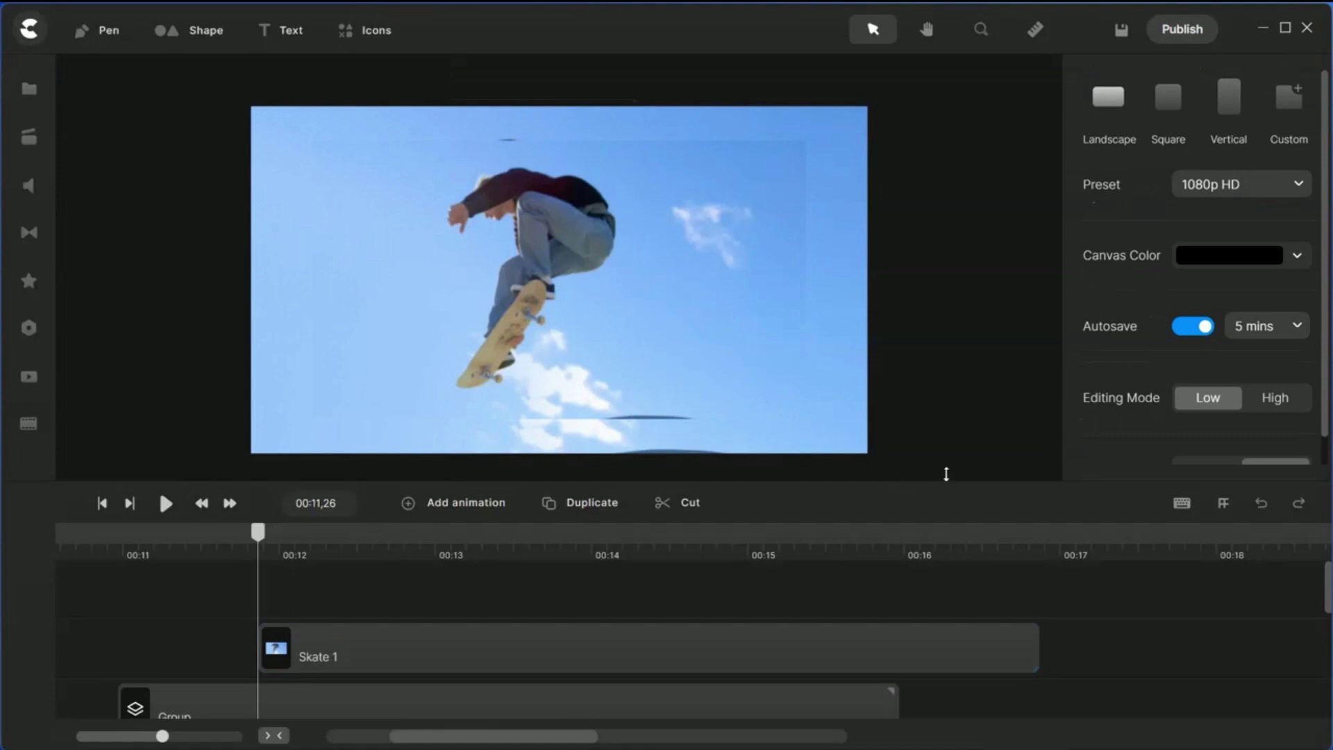
left_click_drag(945, 473, 939, 409)
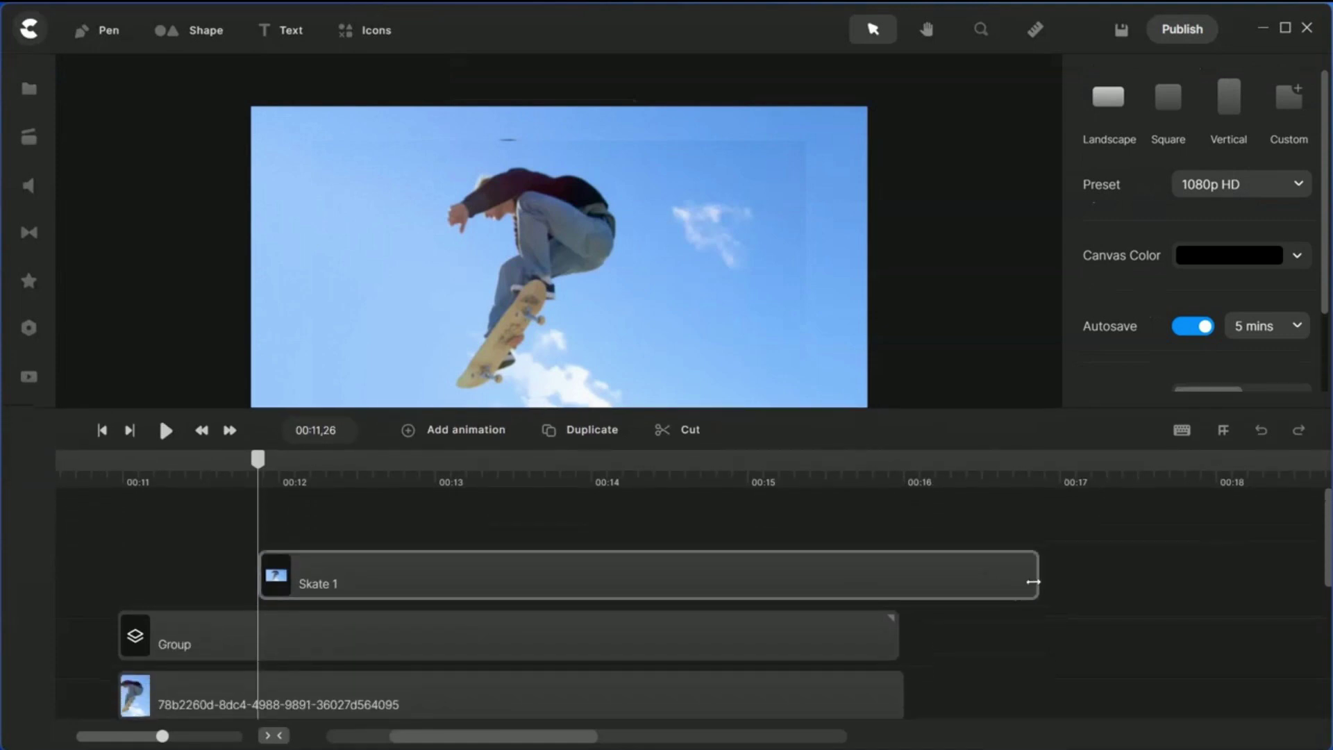
left_click_drag(1020, 581, 426, 579)
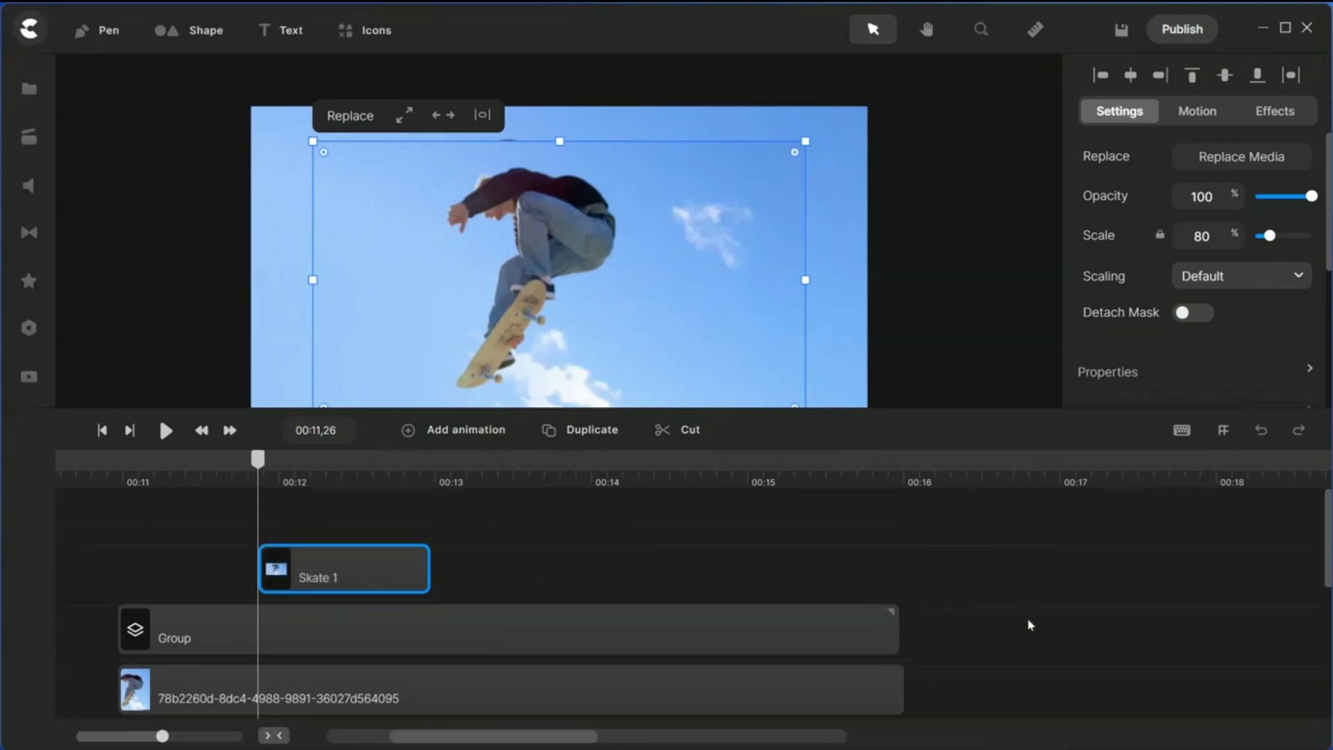
Step: Place the Skate 1 clip on a track between the group and the skateboarder video
scroll(1027, 617, "down", 2)
left_click_drag(524, 600, 530, 658)
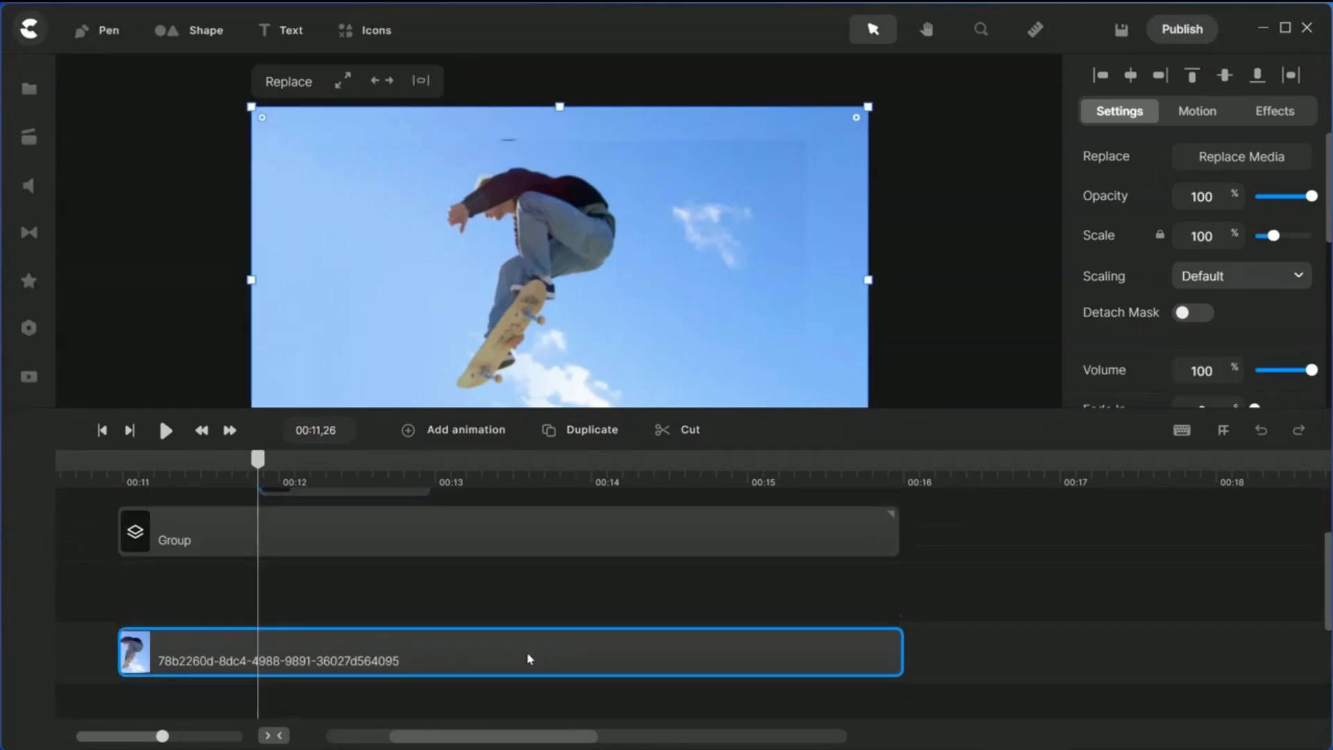
left_click(399, 493)
left_click_drag(400, 497, 401, 668)
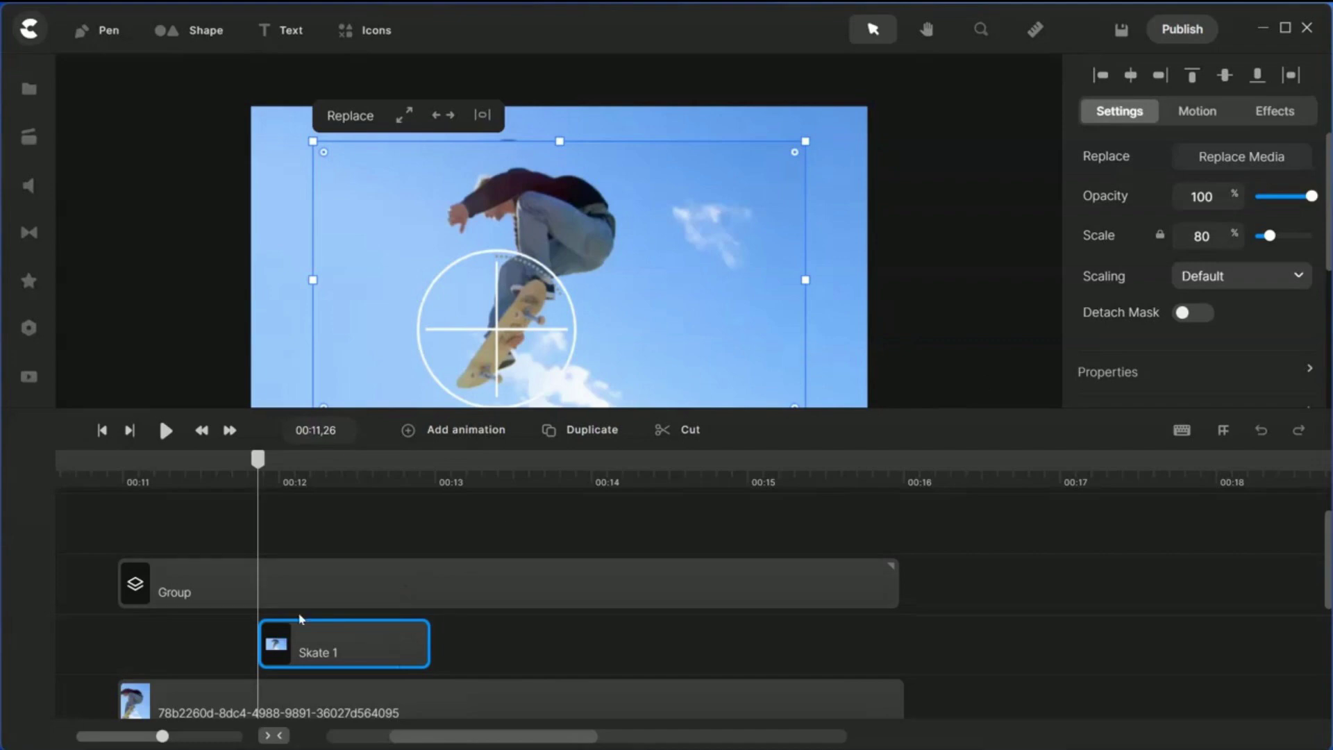
Step: Scale the Skate 1 image to fill the canvas and set its opacity to 52%
left_click(406, 117)
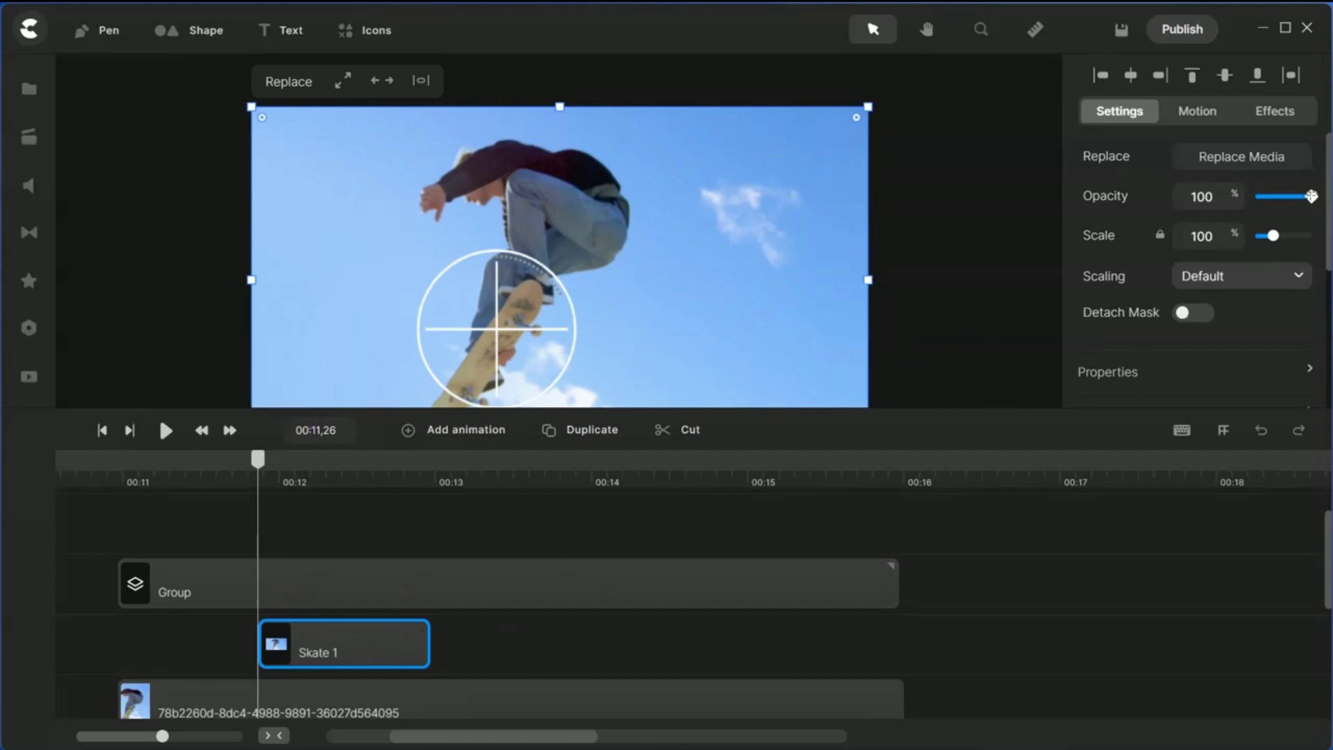
left_click_drag(1311, 197, 1285, 198)
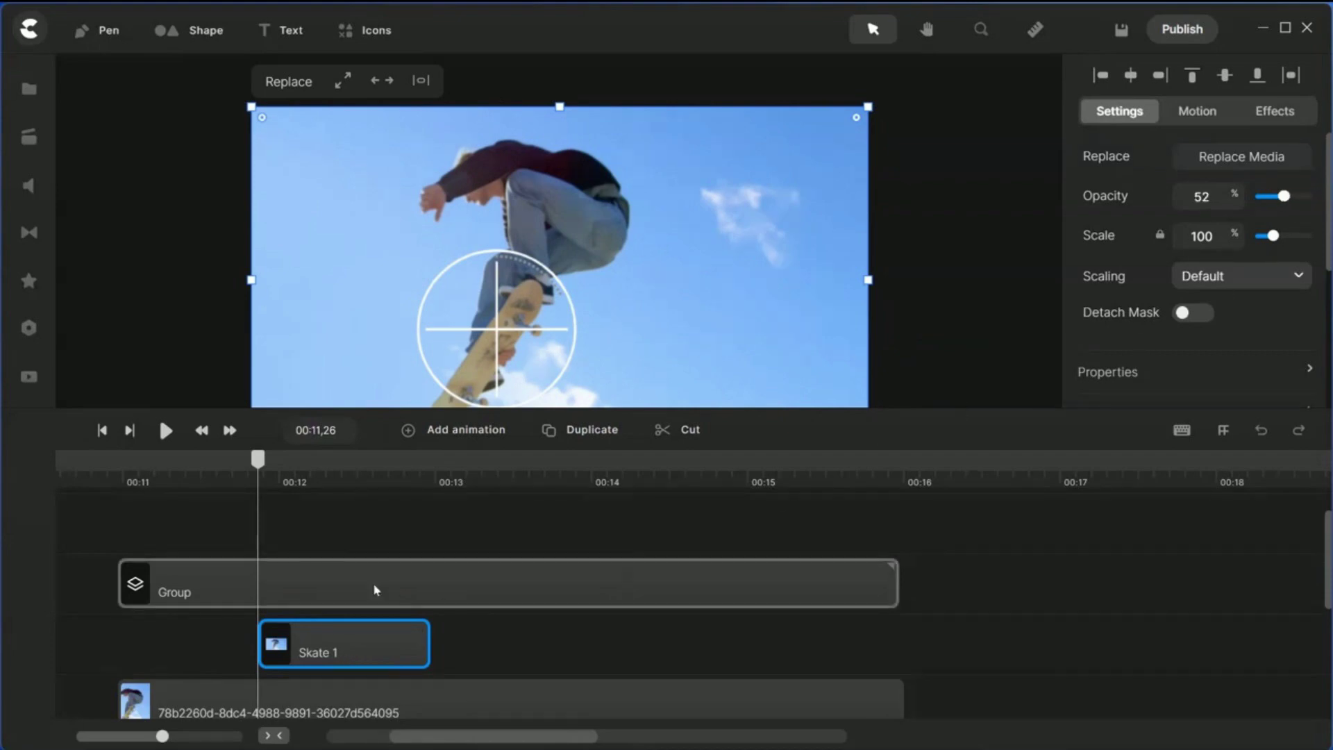
left_click_drag(258, 462, 257, 497)
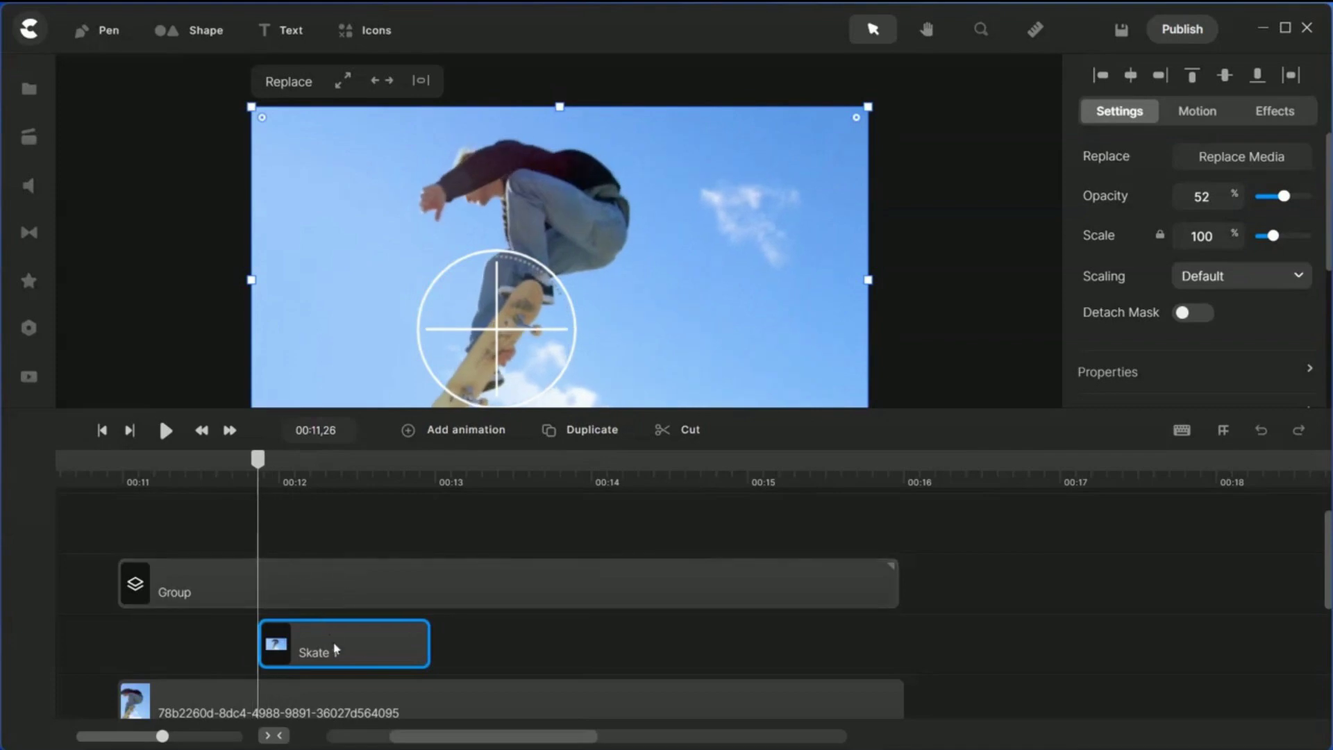
Step: Duplicate the Skate 1 clip, place the copy further along the same track, and remove the empty track above
left_click(585, 431)
left_click_drag(357, 649, 648, 672)
left_click(585, 600)
right_click(585, 600)
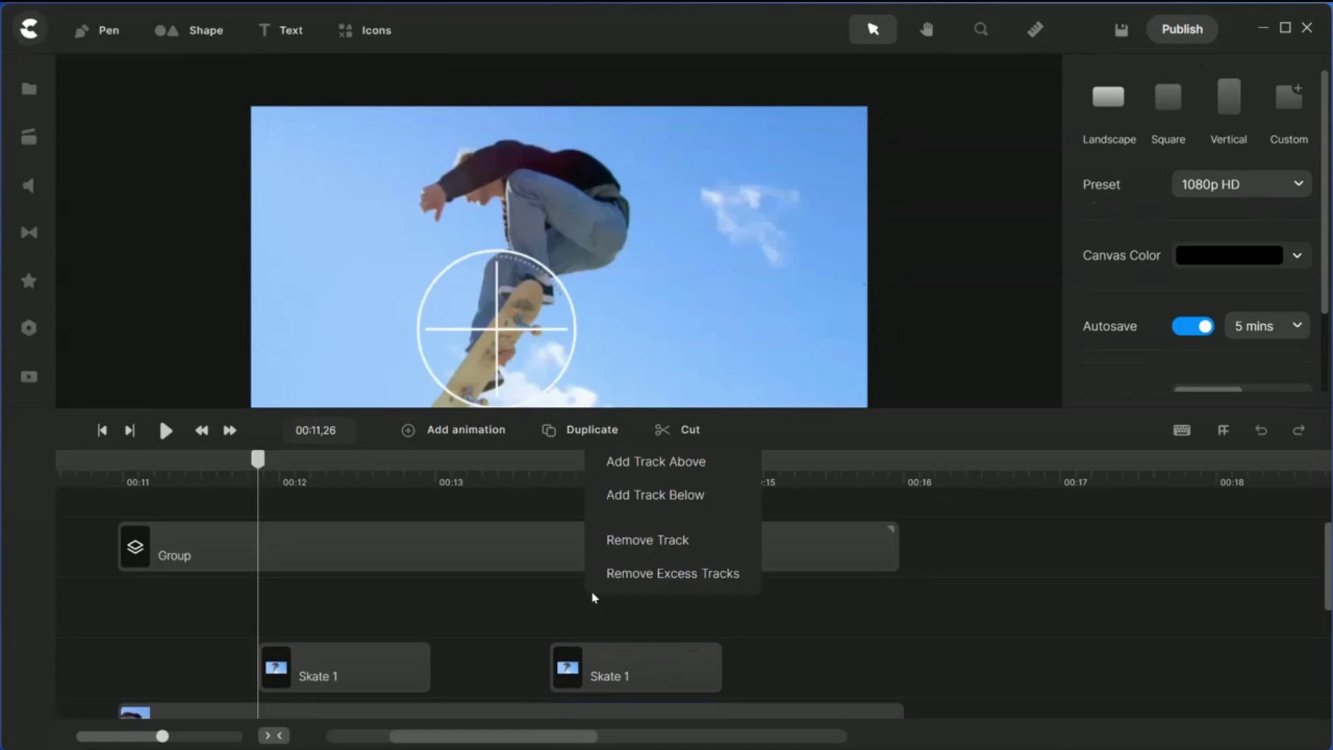
left_click(652, 545)
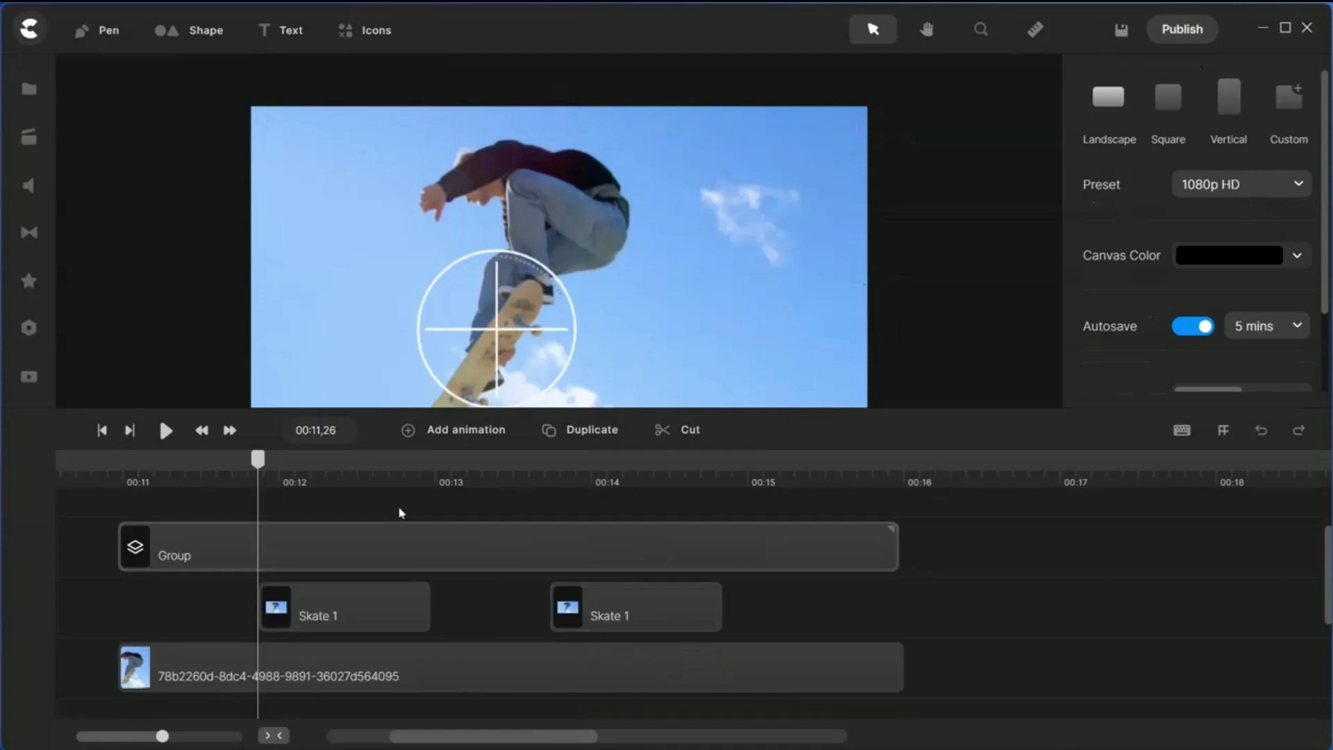
Step: Move the duplicated Skate 1 clip to start at 00:14,10 and trim it to end at 00:15,04
left_click_drag(258, 458, 645, 490)
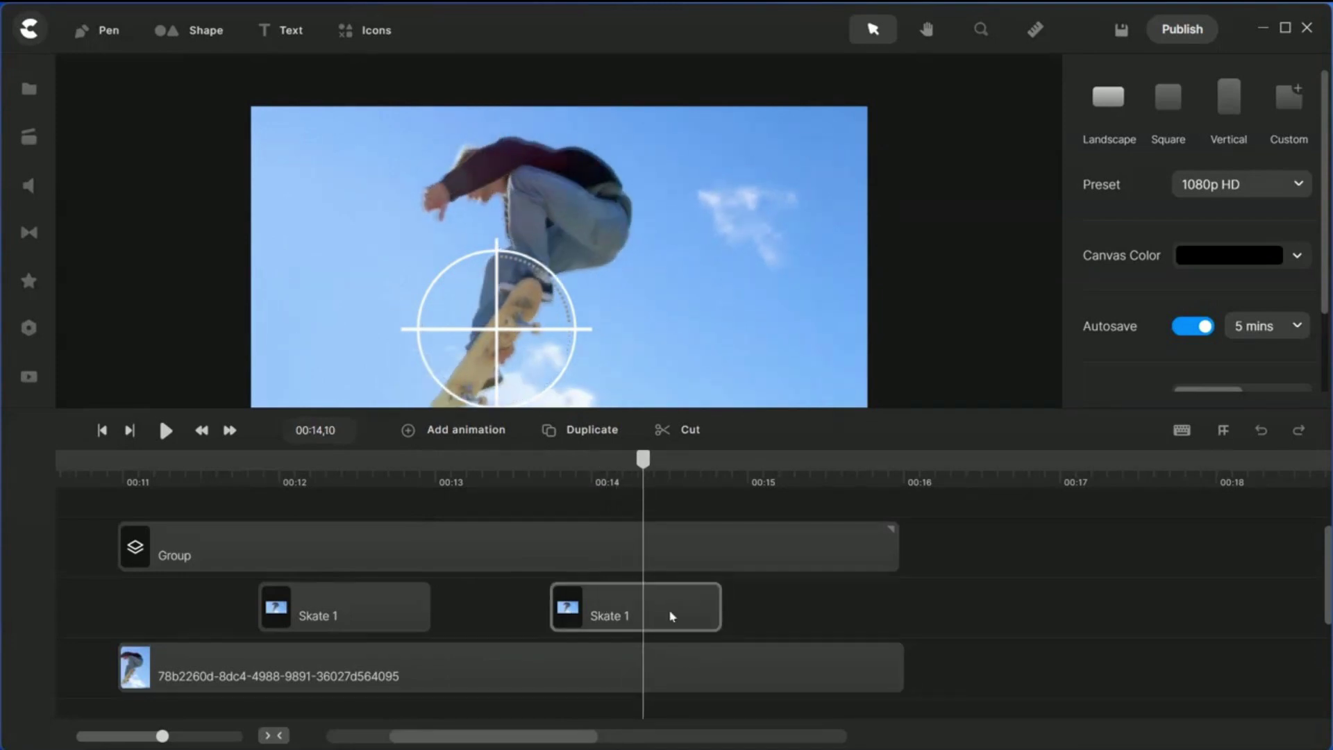
left_click_drag(670, 610, 761, 613)
left_click_drag(643, 468, 768, 502)
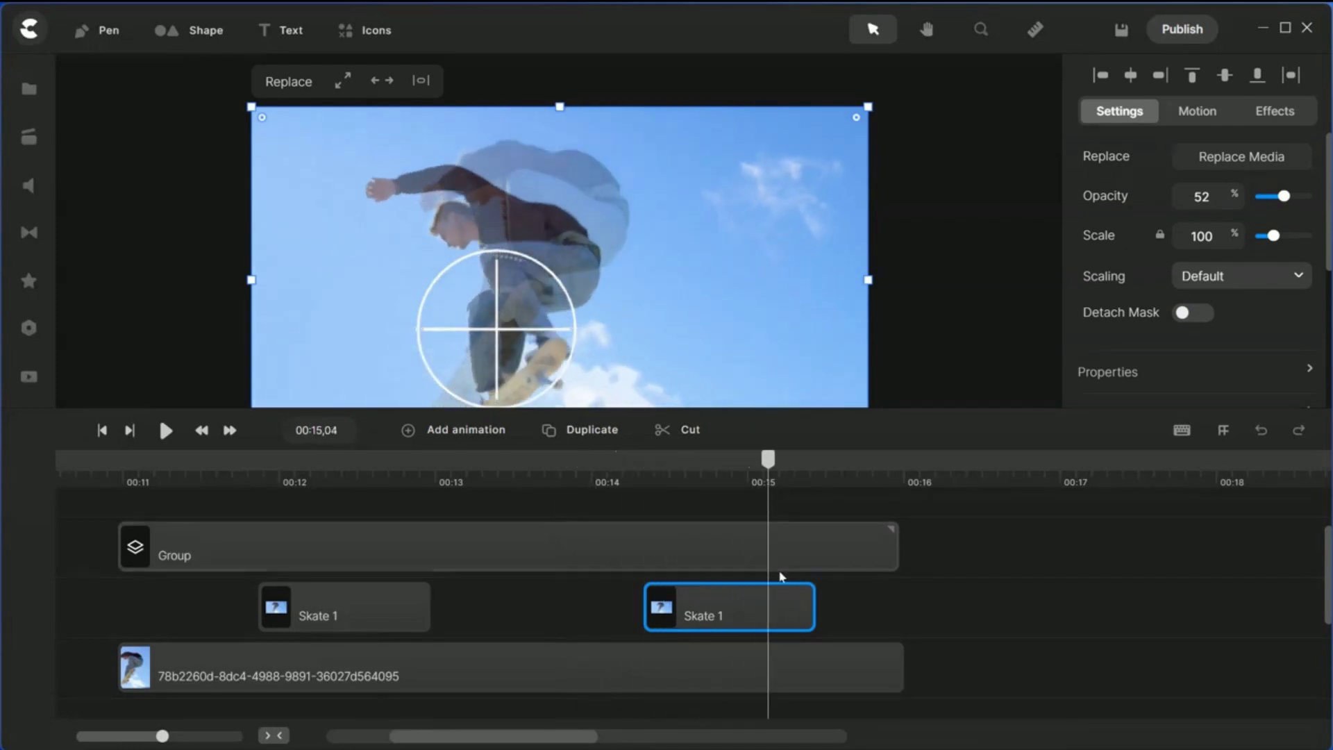
left_click_drag(810, 609, 764, 613)
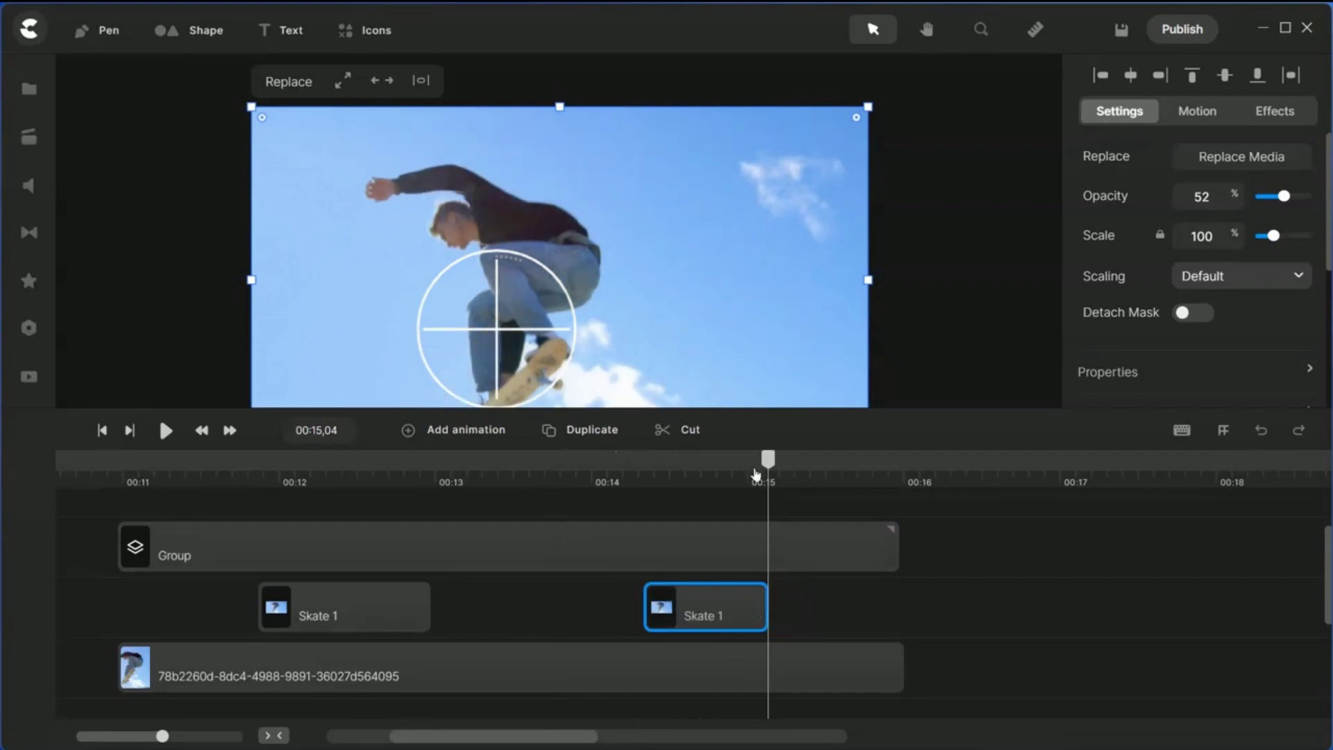
Step: Set the opacity of both Skate 1 clips to 100%
left_click_drag(766, 461, 709, 461)
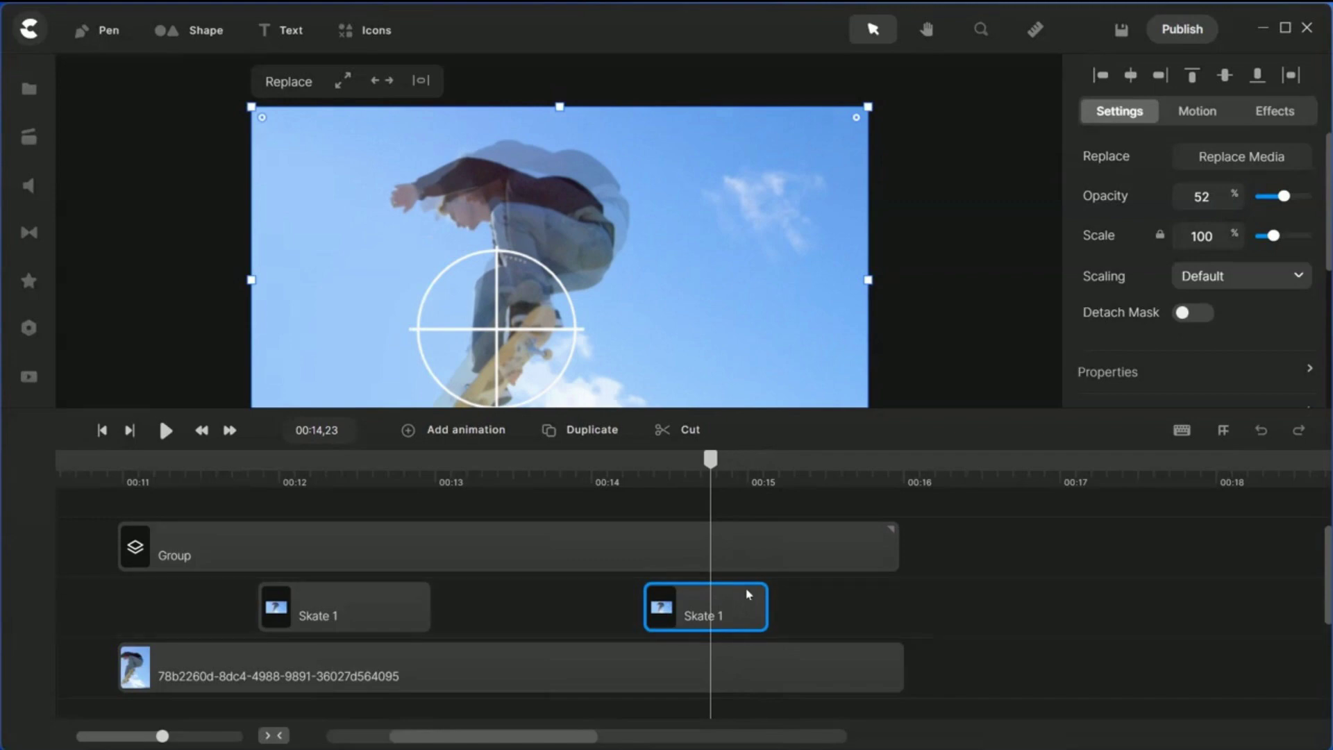
left_click_drag(1282, 196, 1329, 205)
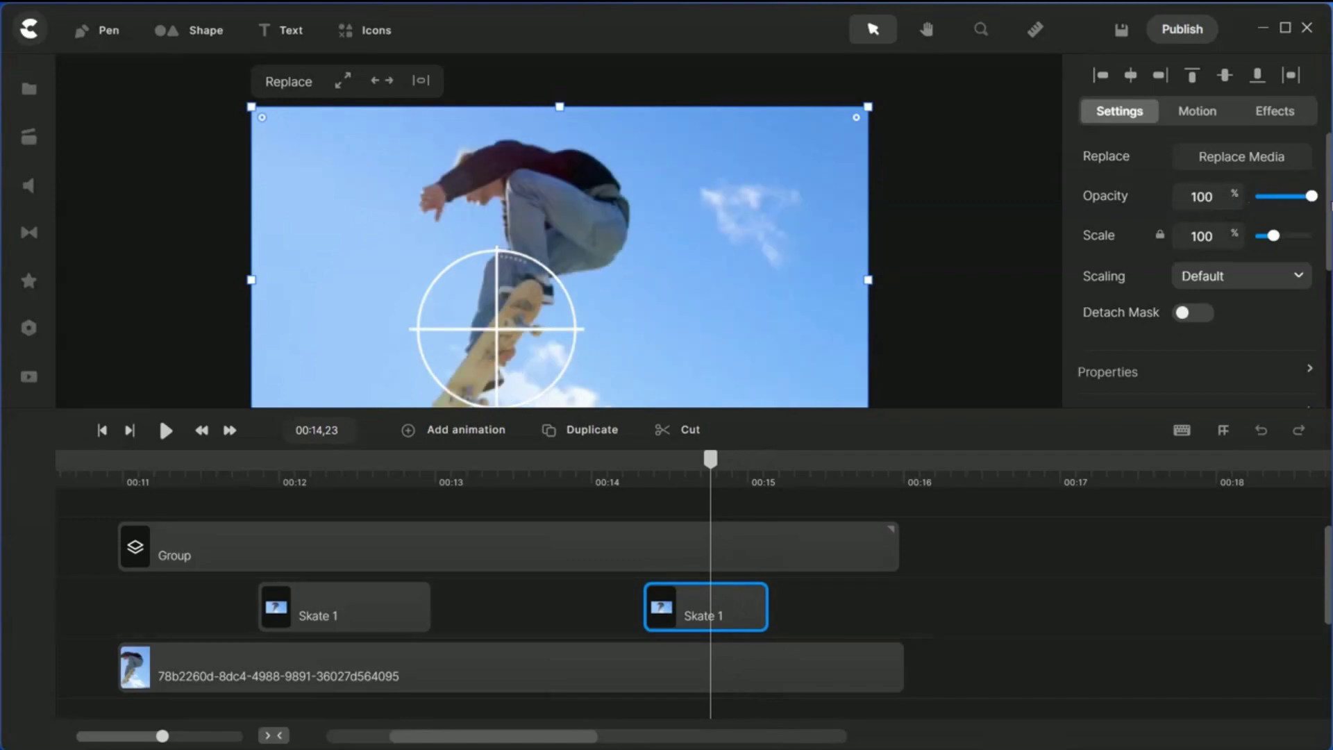
left_click(327, 612)
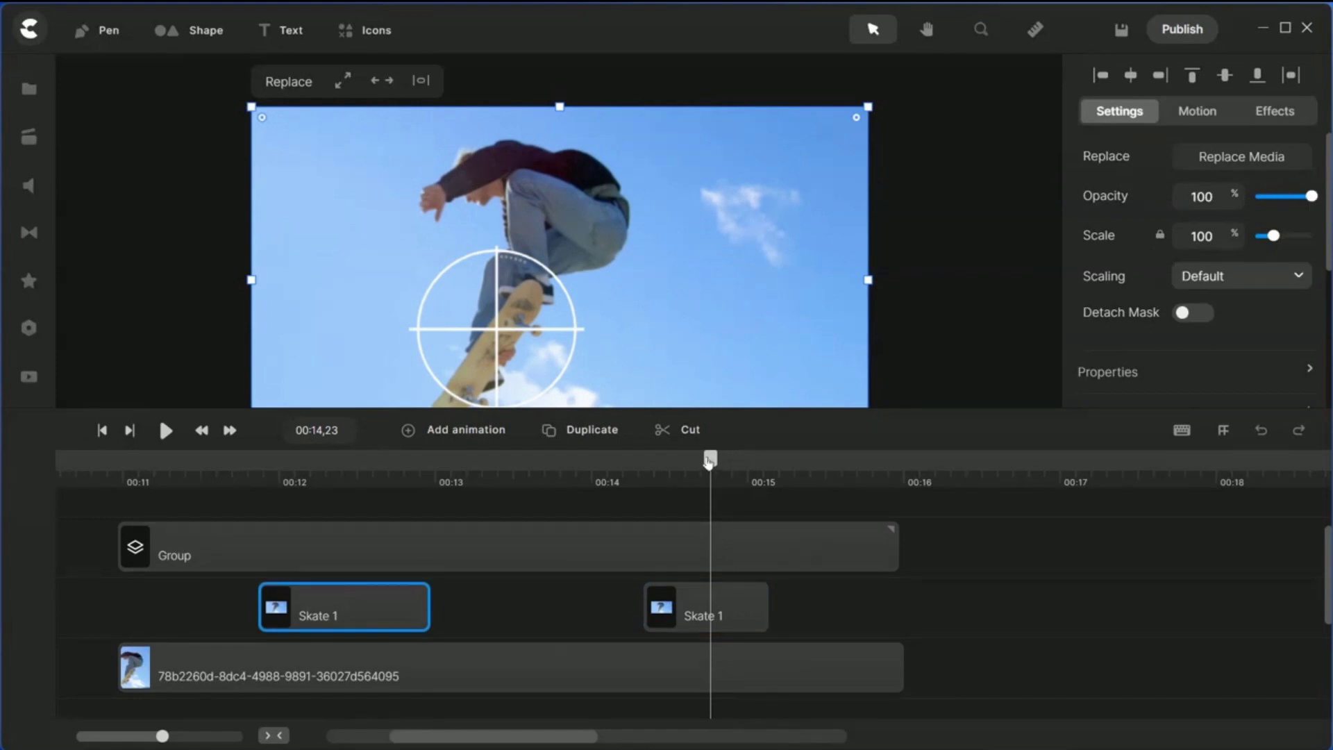
Step: Trim the first Skate 1 clip to end just after 00:12,18
left_click_drag(710, 459, 373, 460)
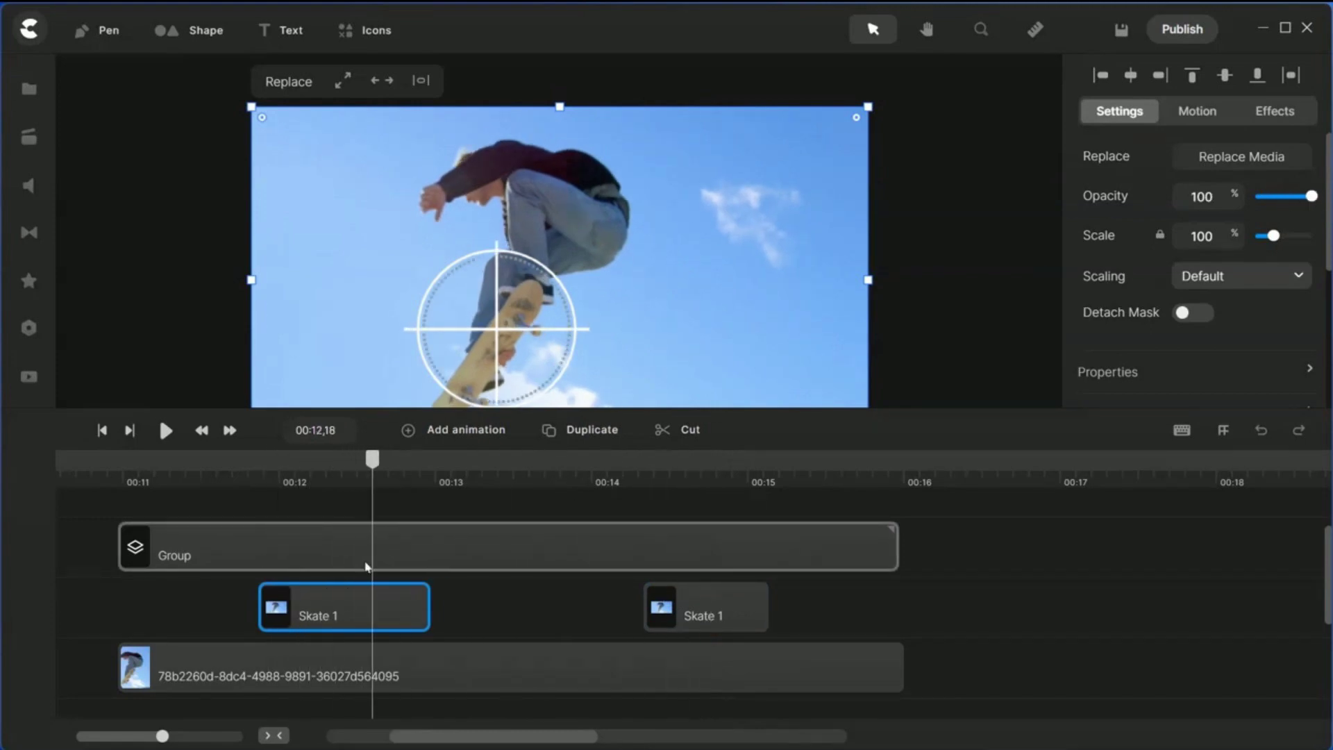
left_click(416, 552)
left_click_drag(426, 609, 382, 609)
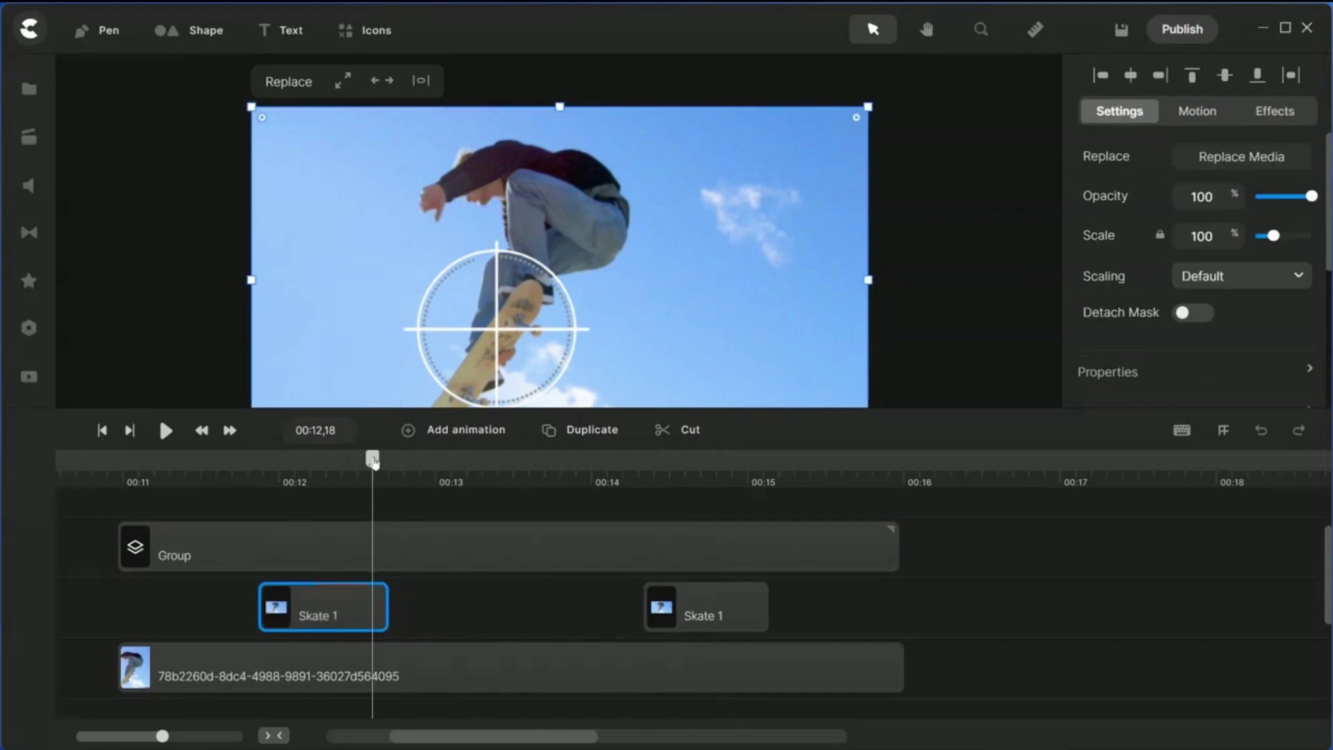
left_click_drag(372, 460, 325, 459)
Step: Search the music library for "camera" and add the Camera 4 sound to the timeline at 00:11,28
left_click_drag(256, 485, 270, 598)
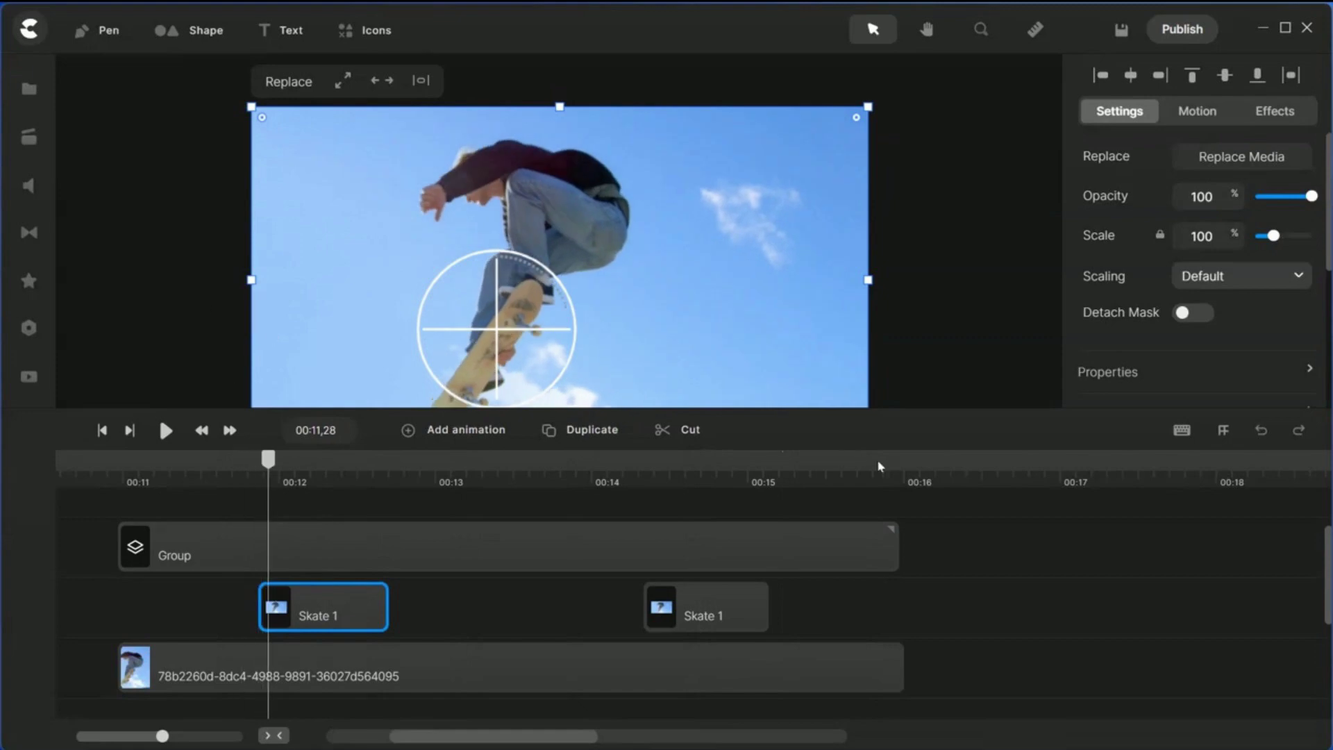
mouse_move(893, 408)
left_mouse_down()
mouse_move(898, 455)
mouse_move(891, 420)
left_mouse_up()
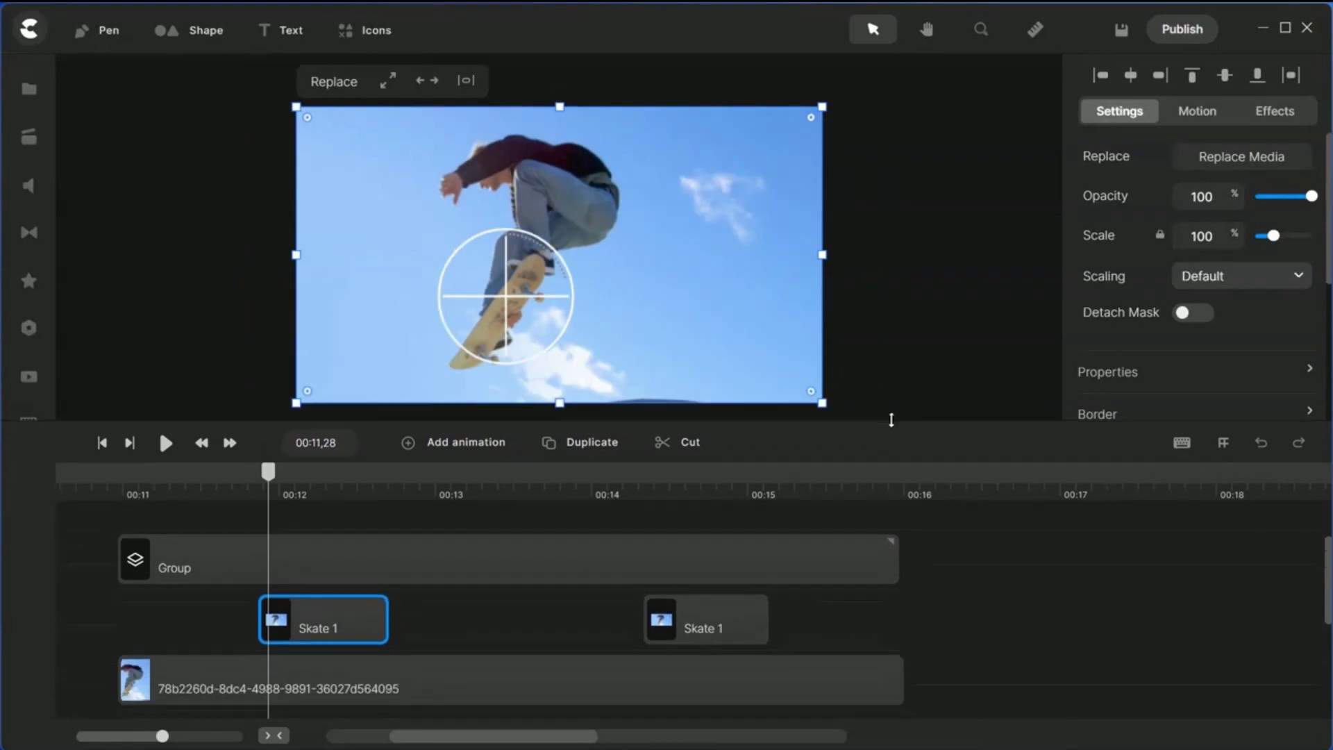
left_click(29, 187)
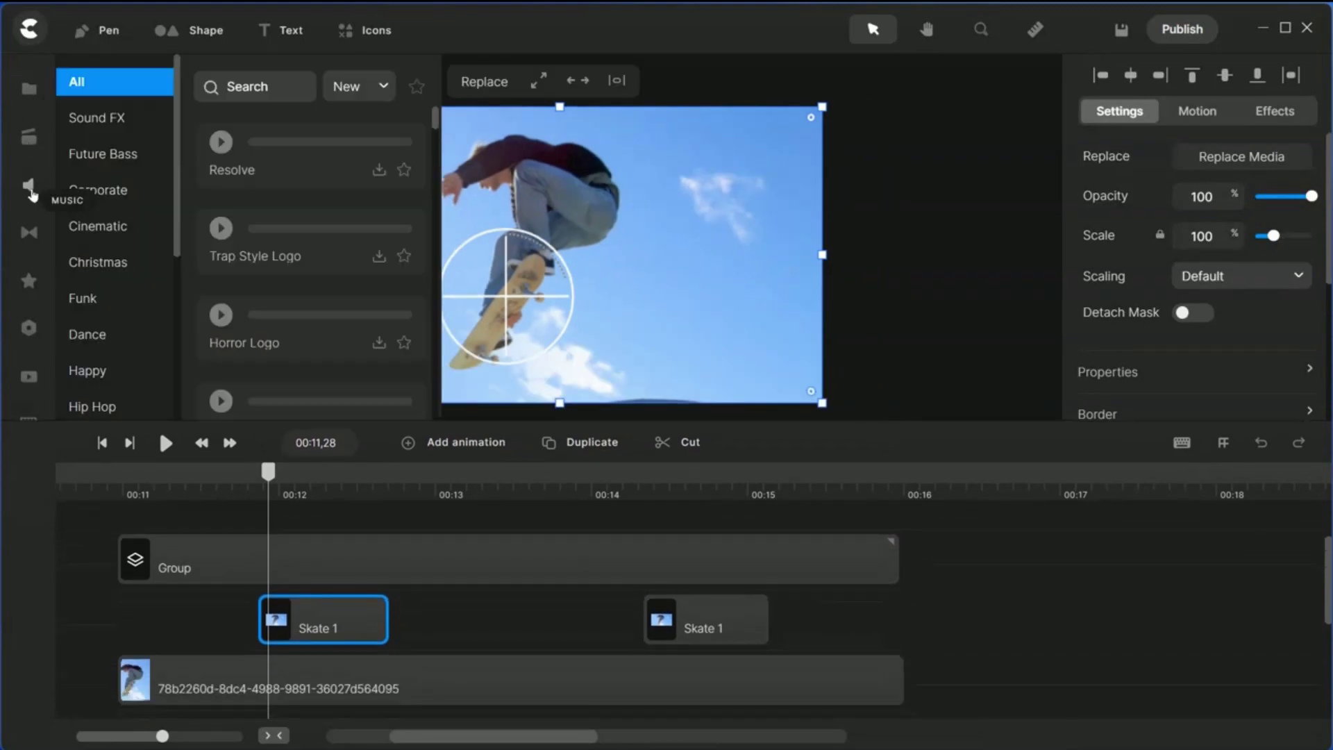
left_click(246, 85)
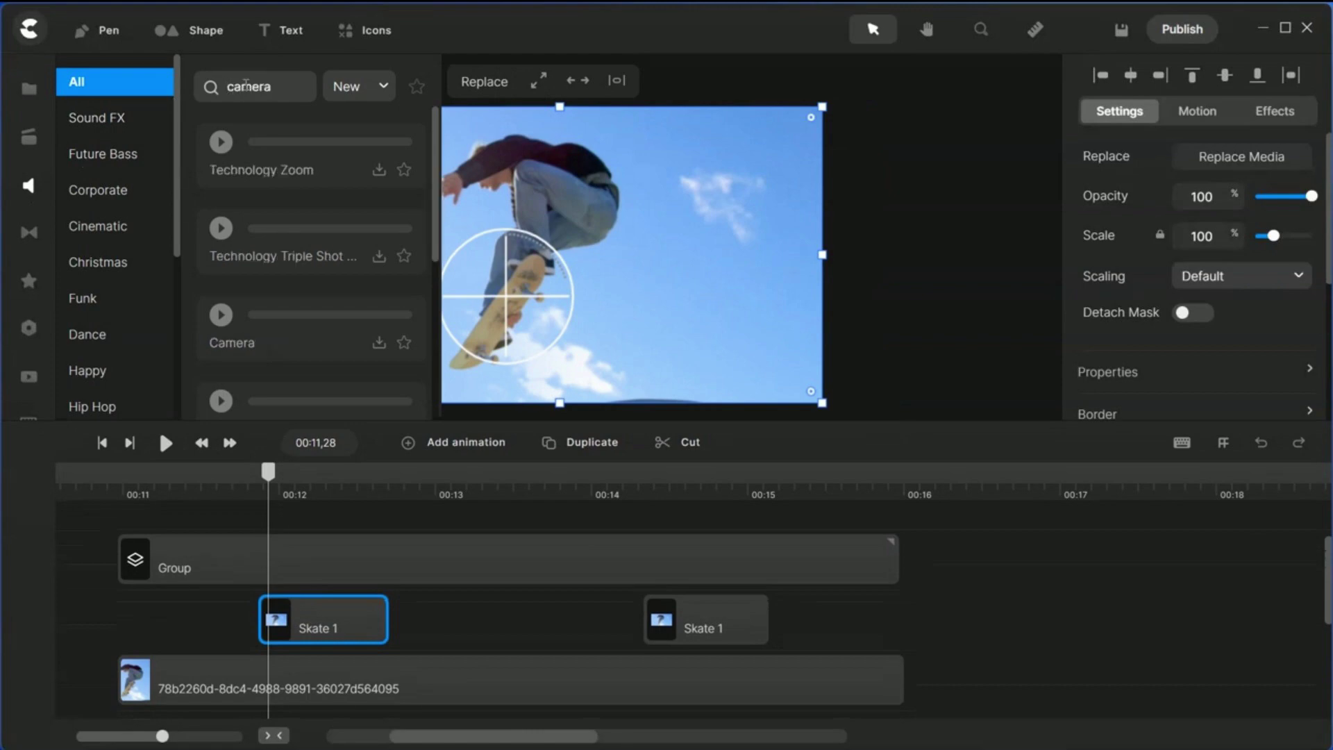
scroll(277, 278, "down", 2)
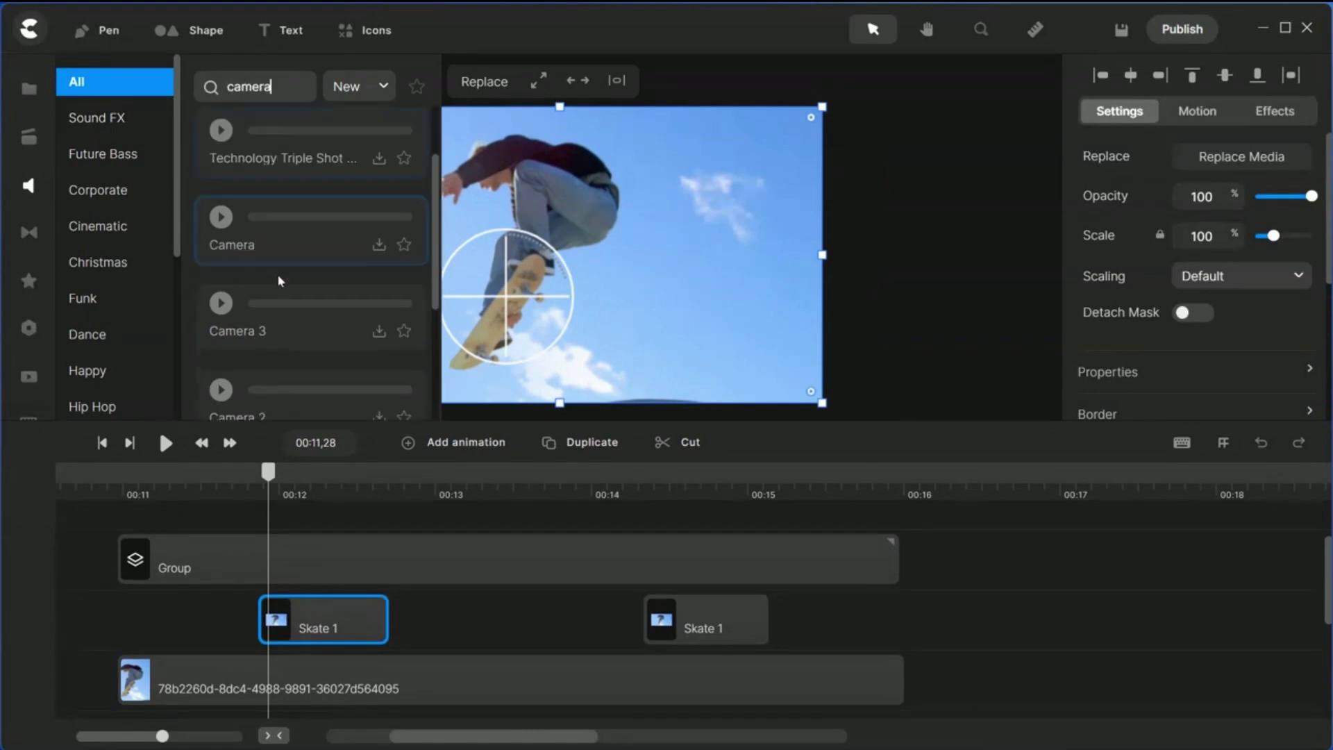
scroll(276, 294, "down", 4)
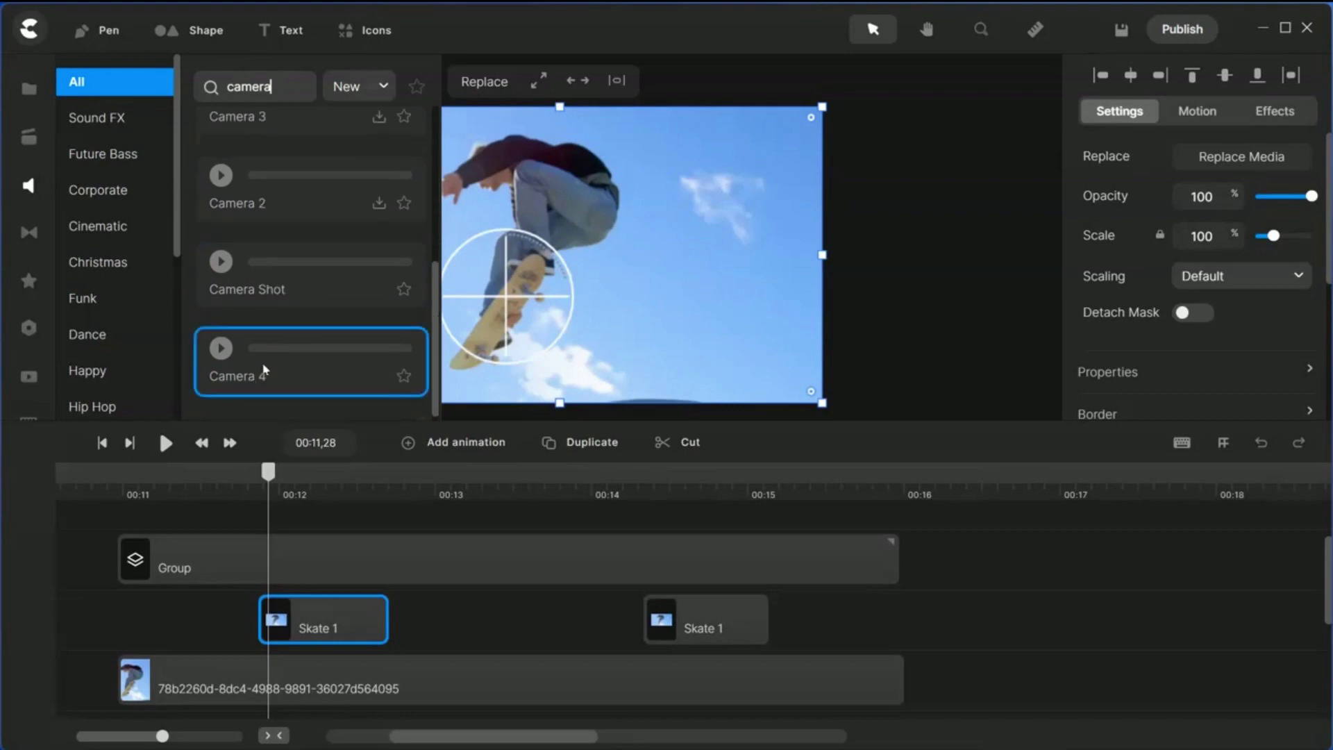
left_click_drag(264, 369, 536, 303)
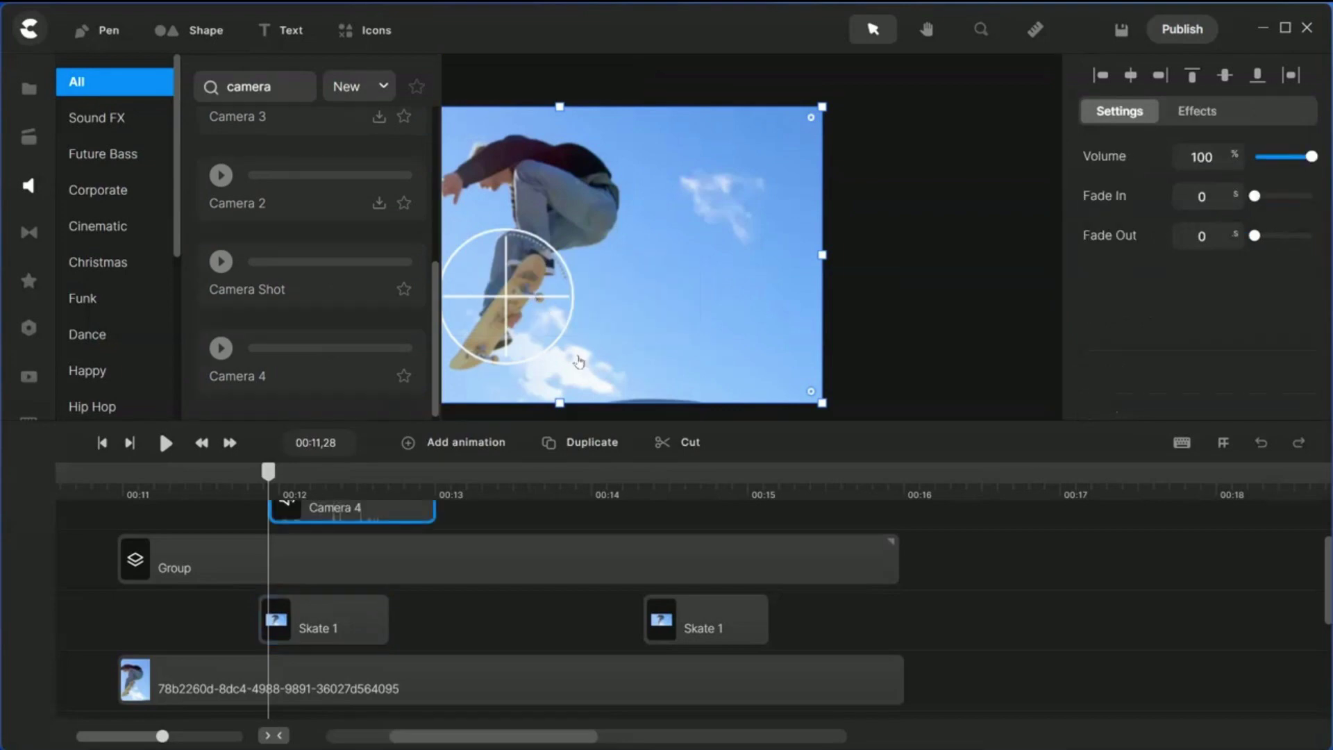
Step: Align the Camera 4 sound with the start of the first Skate 1 clip and place a duplicate at the second Skate 1 clip's start
left_click(656, 506)
left_click_drag(386, 516, 389, 599)
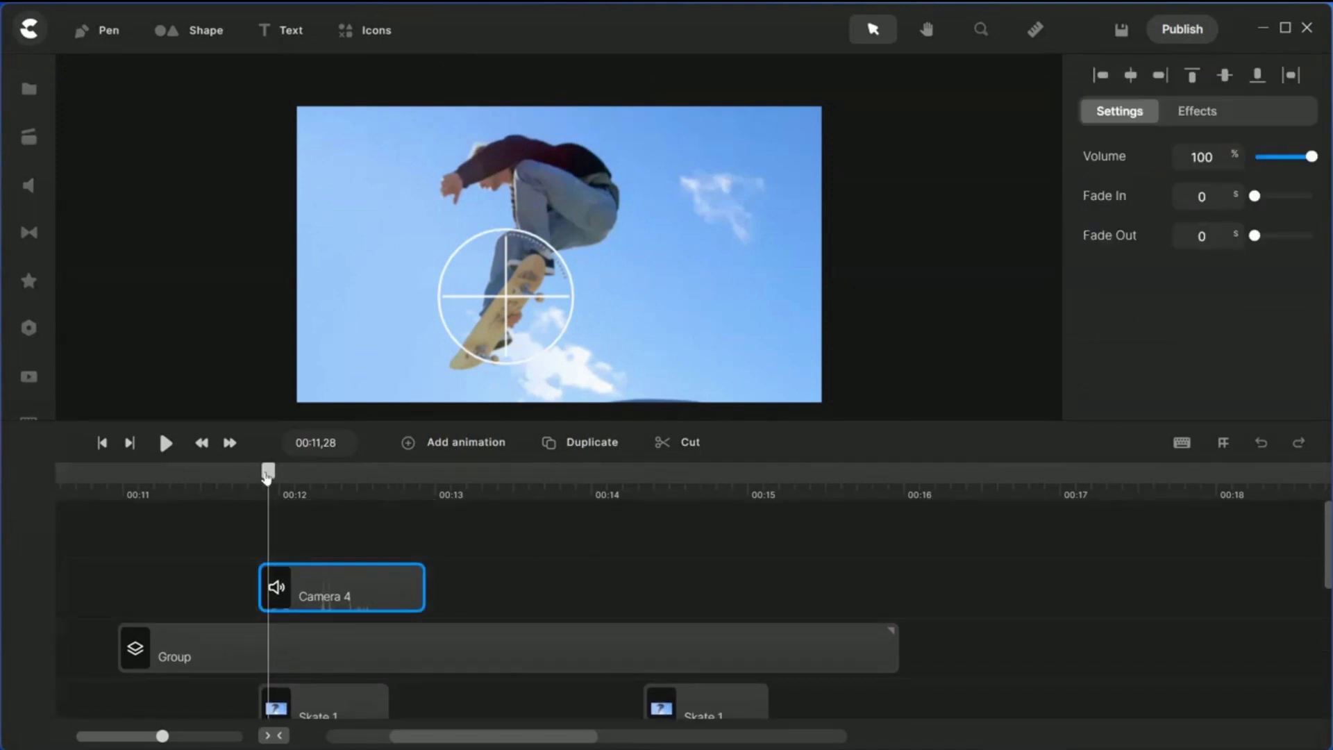
left_click_drag(269, 479, 506, 544)
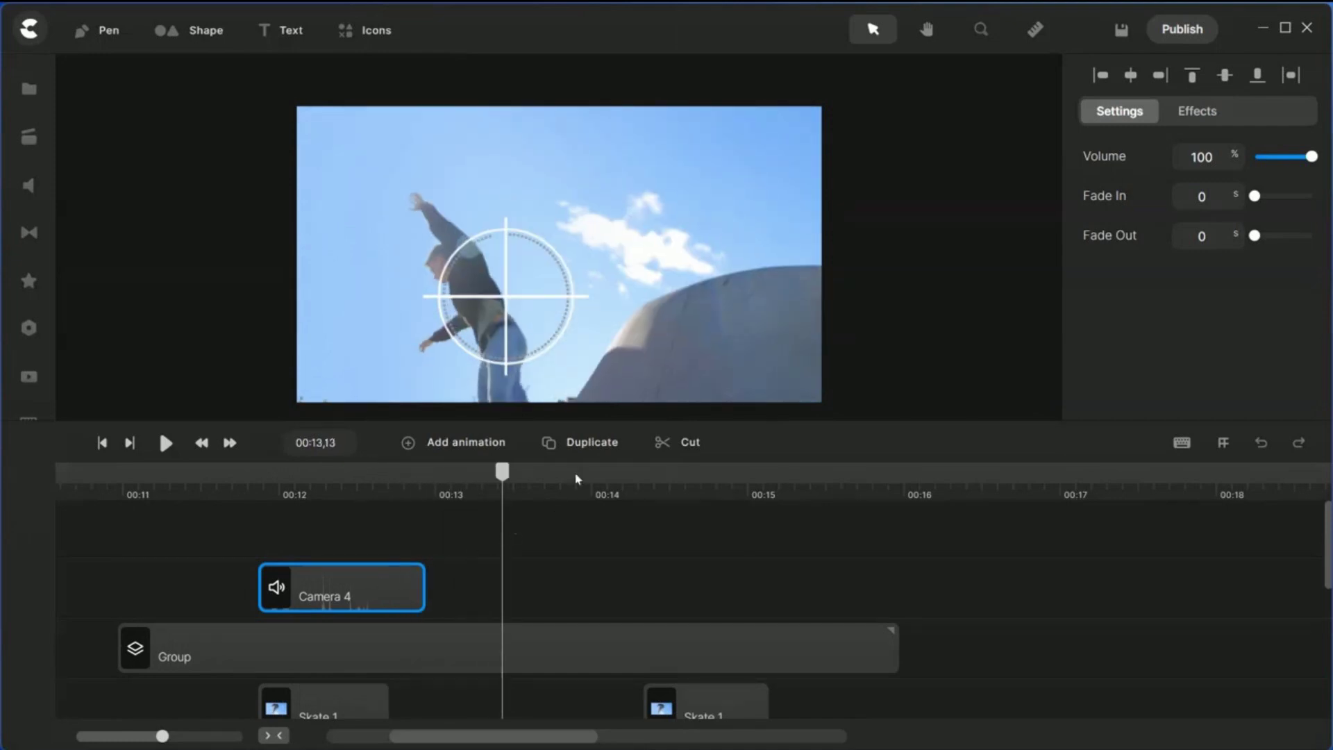
left_click(589, 444)
left_click_drag(347, 598, 723, 658)
scroll(574, 612, "down", 2)
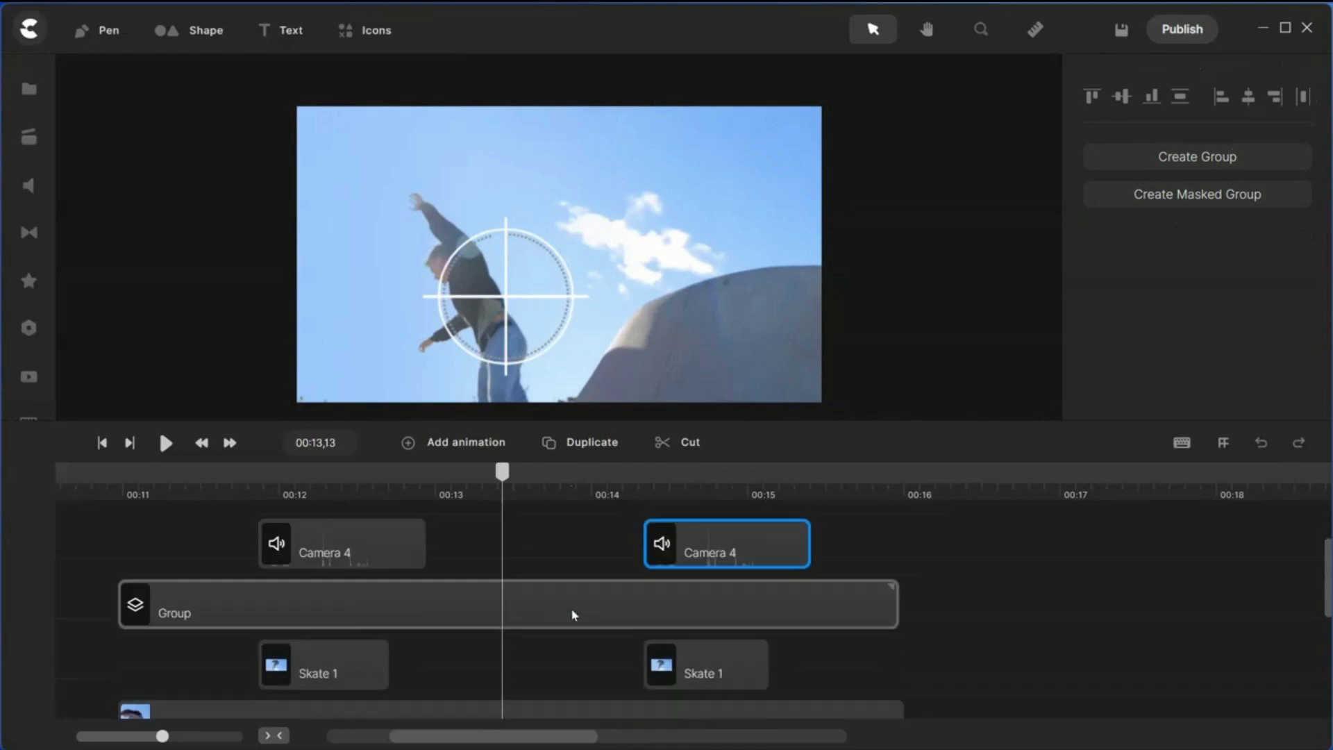
Step: Enlarge the preview and play the composition from 00:10,28 to check the freeze frames against the camera sounds
left_click_drag(499, 476, 111, 542)
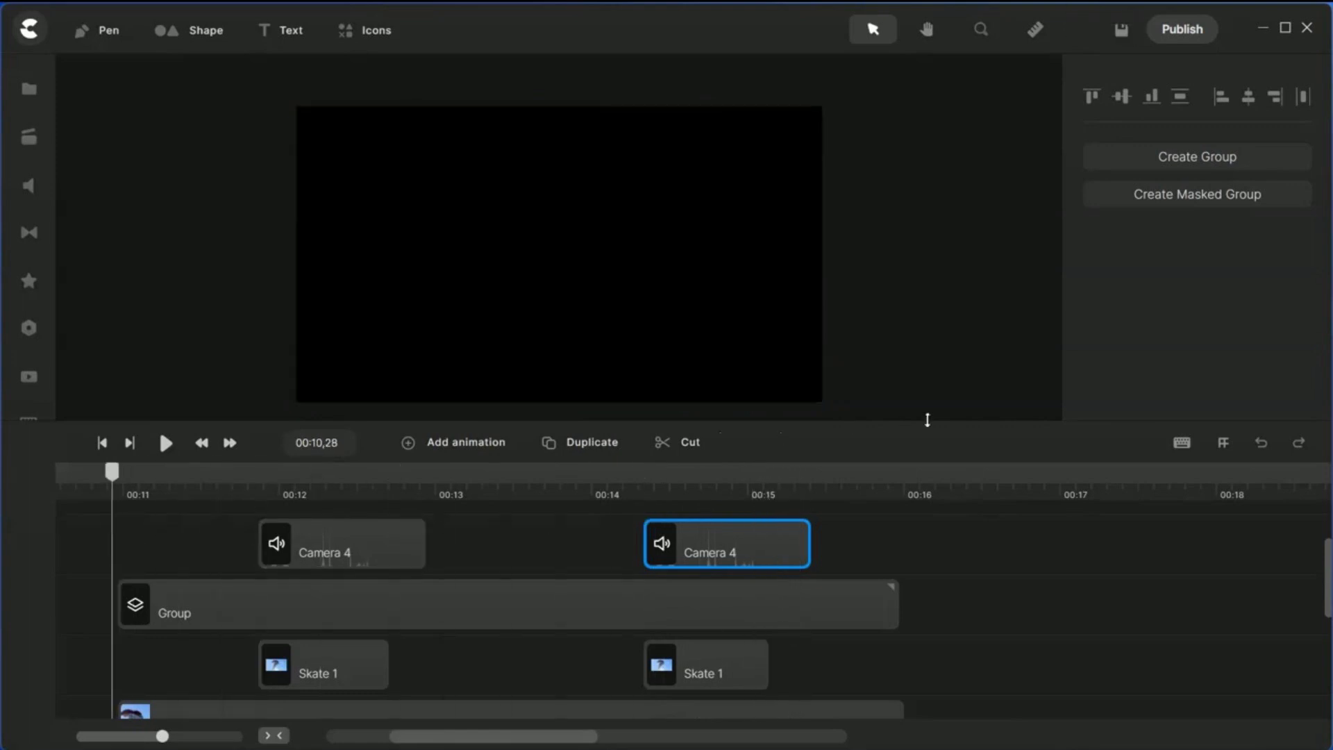
left_click_drag(927, 419, 935, 480)
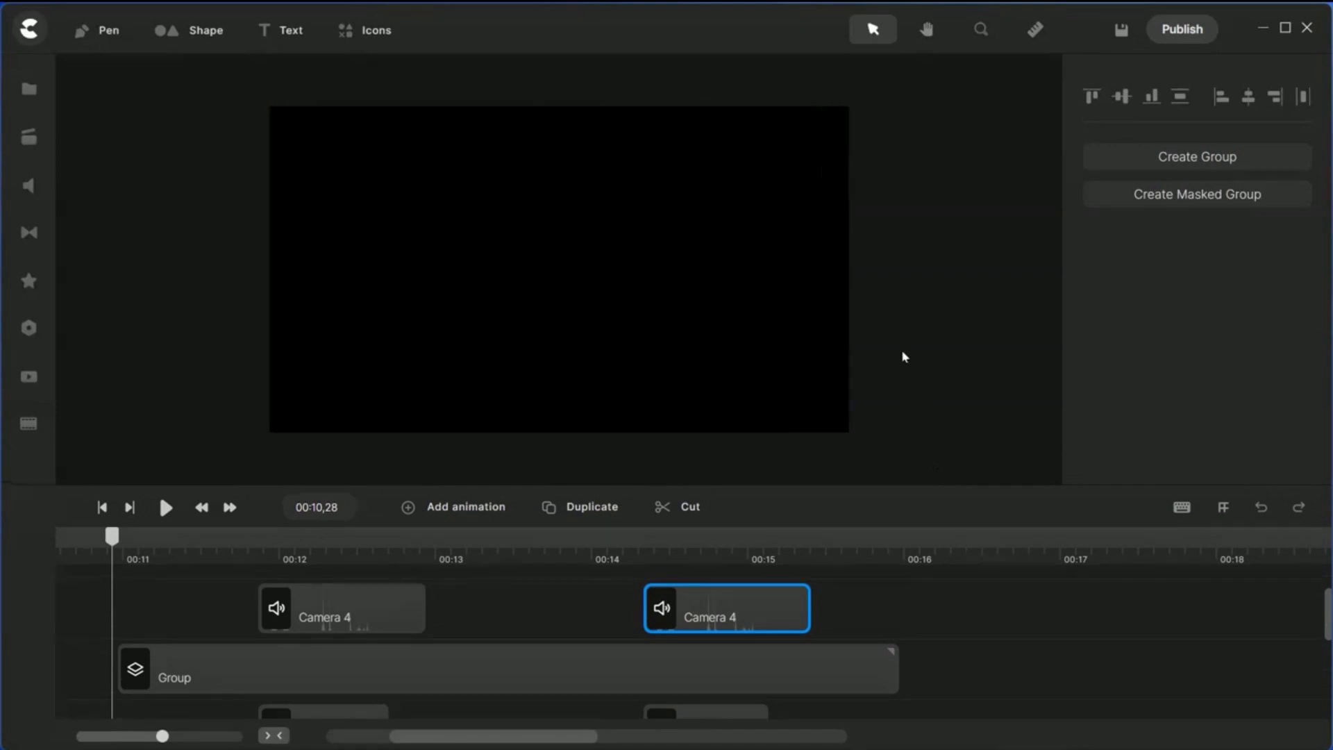
key("space")
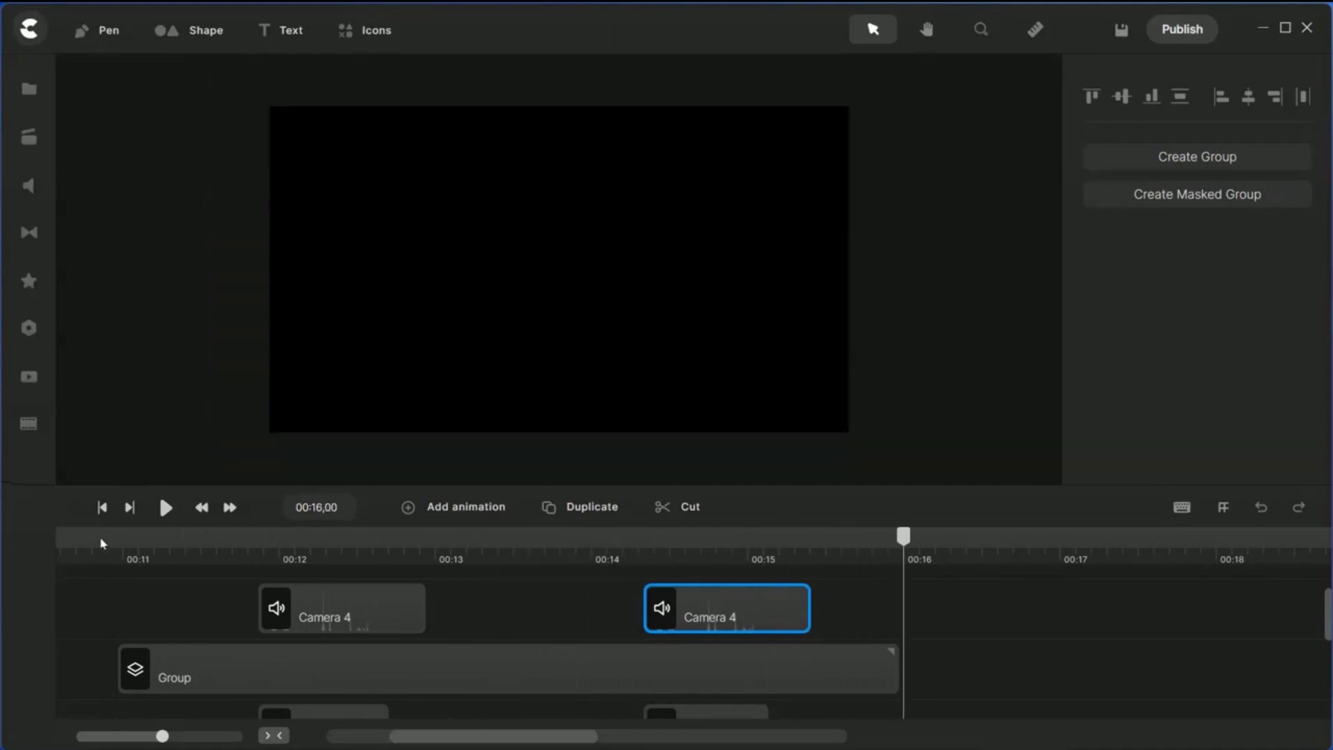
left_click_drag(101, 540, 112, 589)
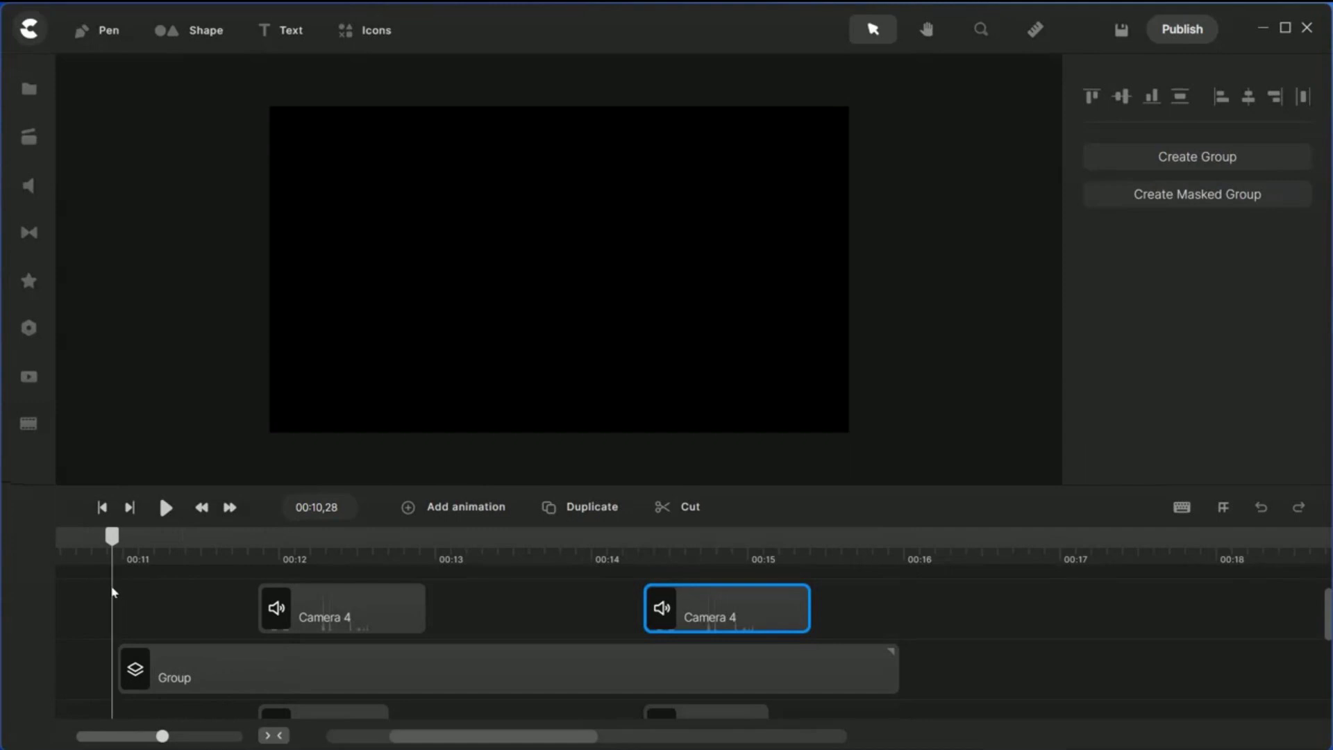
key("space")
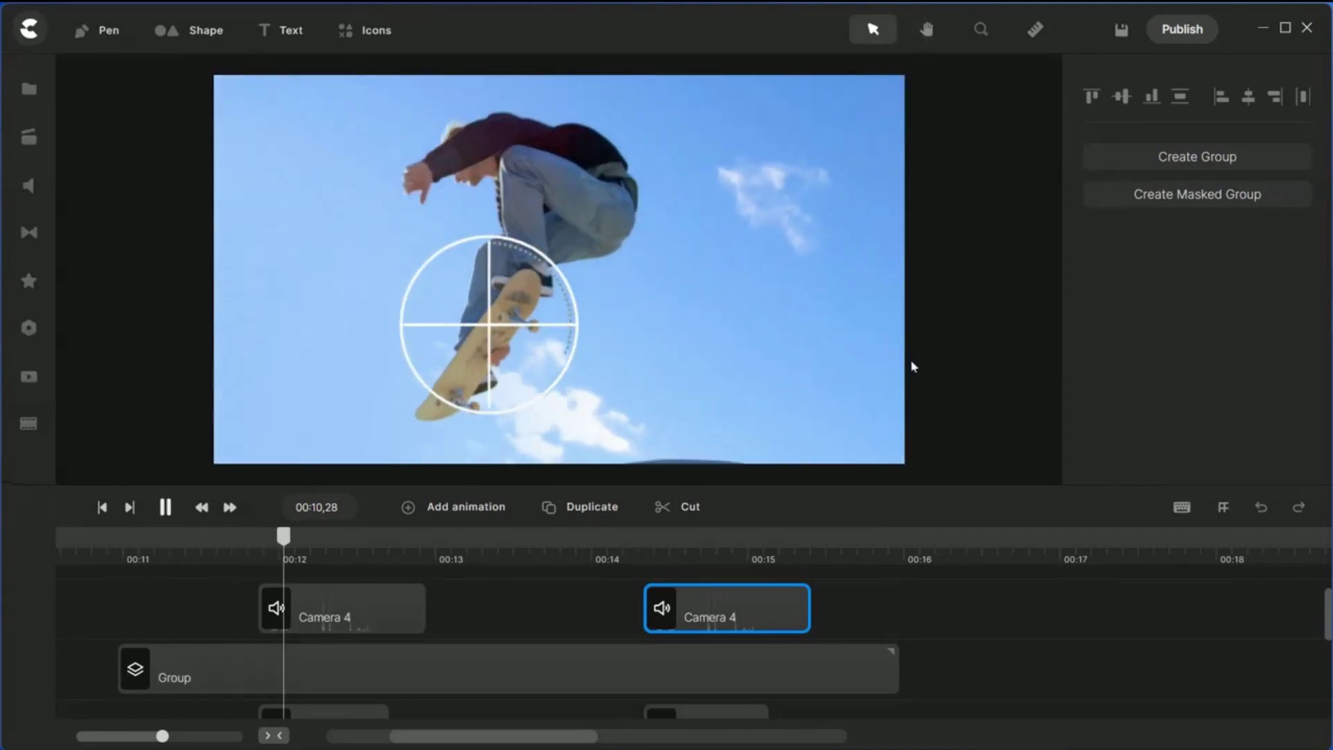